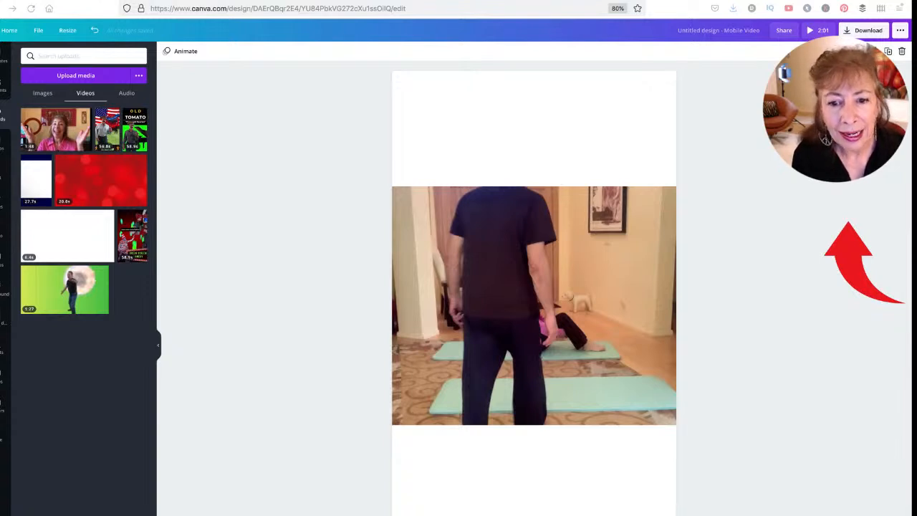
Play the exercise clip on the page and examine its trim range without changing it
click(606, 300)
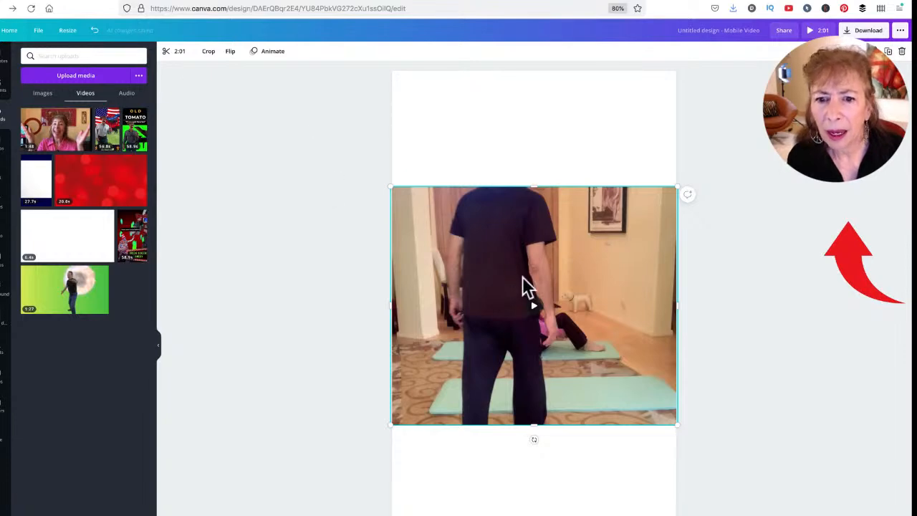
click(534, 310)
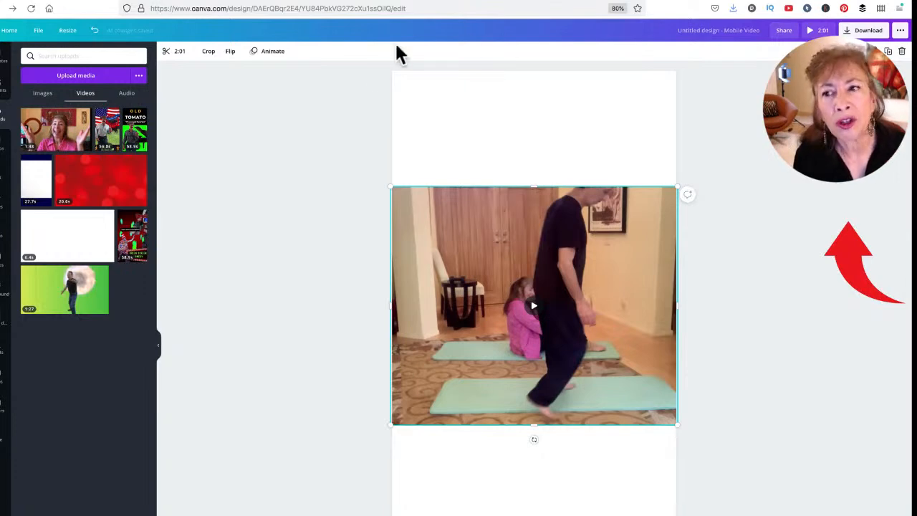
click(915, 212)
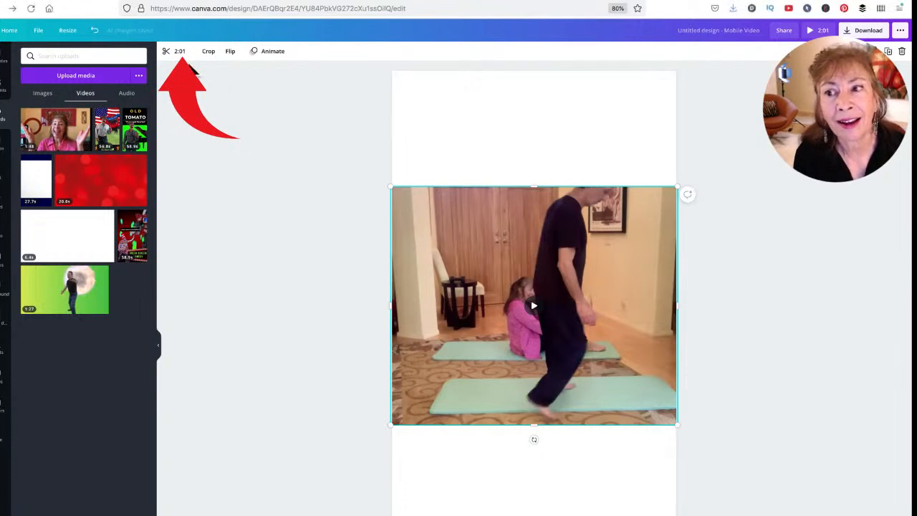
click(170, 55)
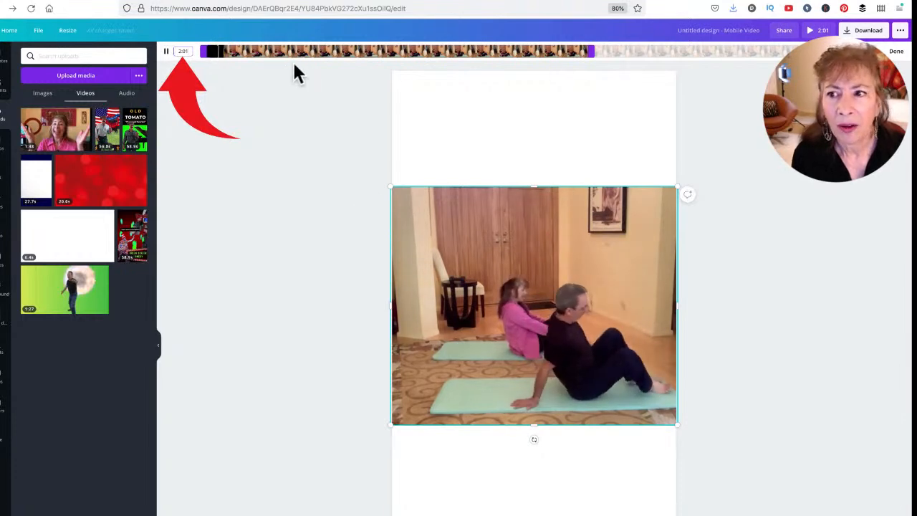
key(space)
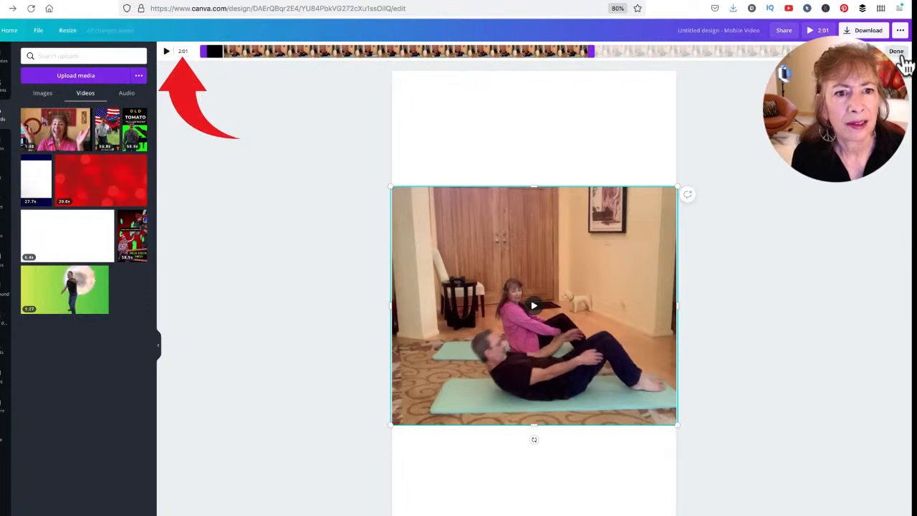
click(896, 51)
Mute the exercise clip by setting its volume to 0
click(801, 51)
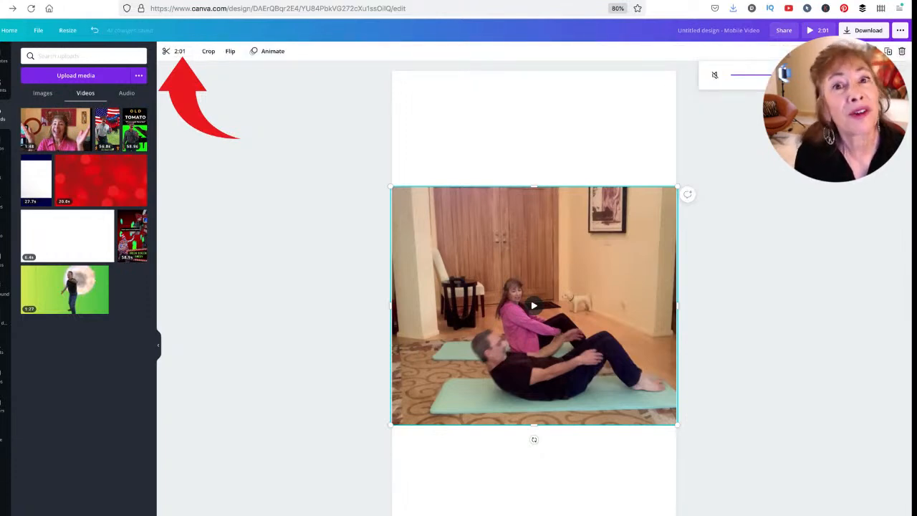
drag(779, 73, 727, 75)
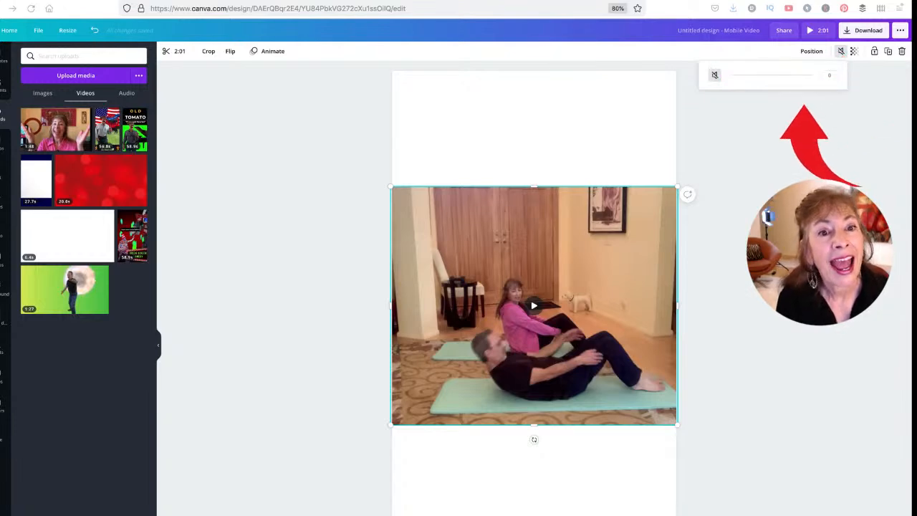
mouse_move(731, 75)
mouse_down()
mouse_move(814, 75)
mouse_move(731, 76)
mouse_up()
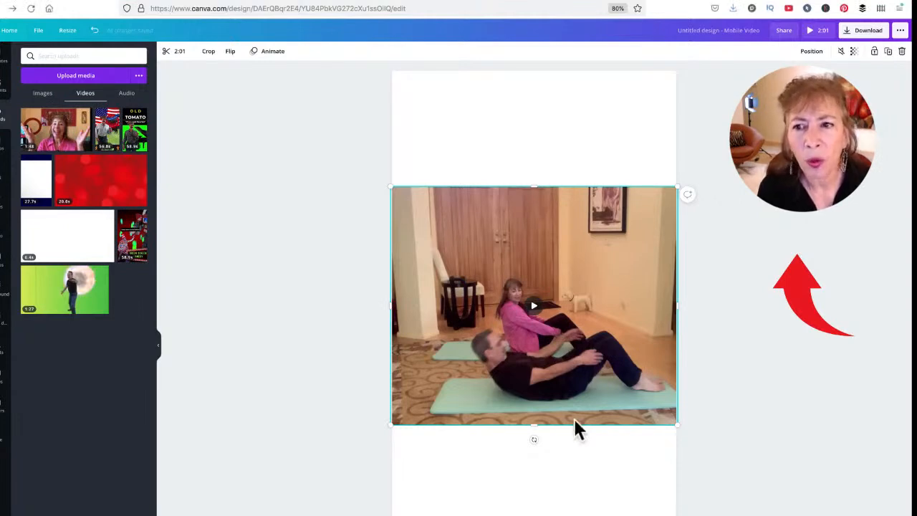
Trim the exercise clip at both ends to a 59.3-second section and preview the design
click(175, 52)
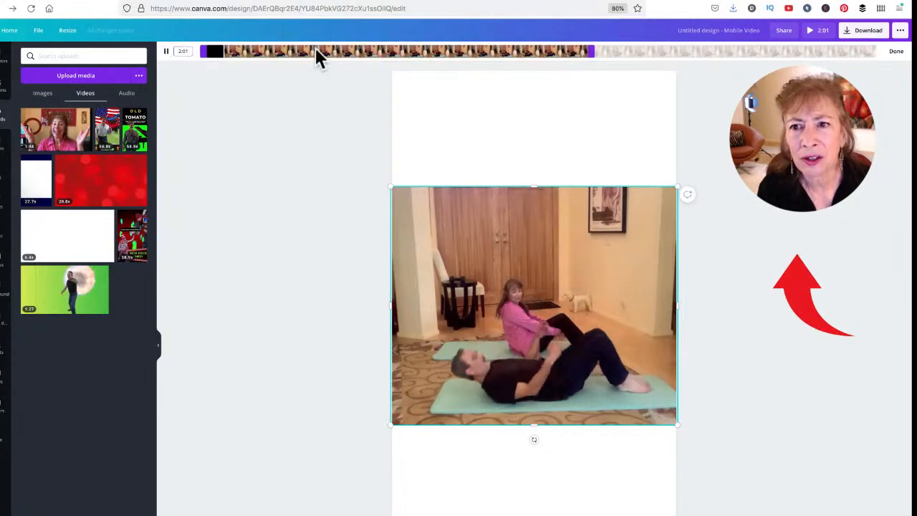
drag(317, 58, 403, 53)
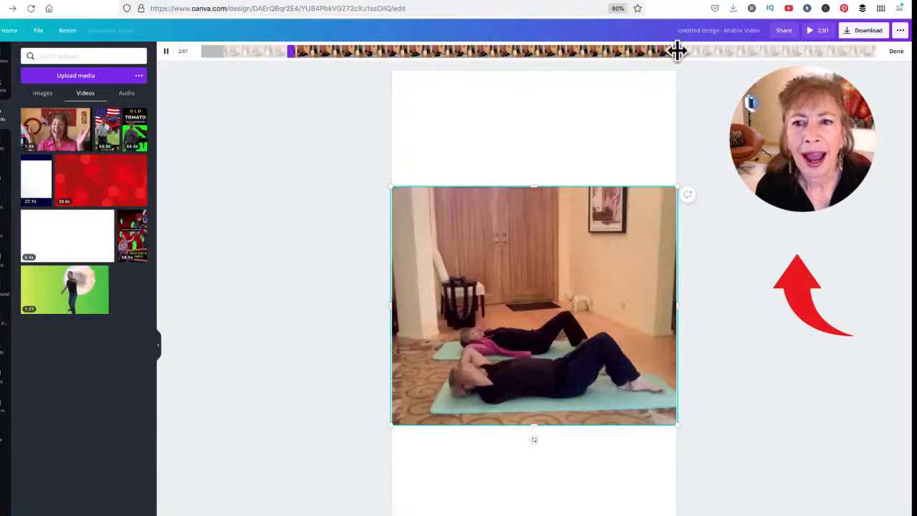
drag(677, 50, 483, 56)
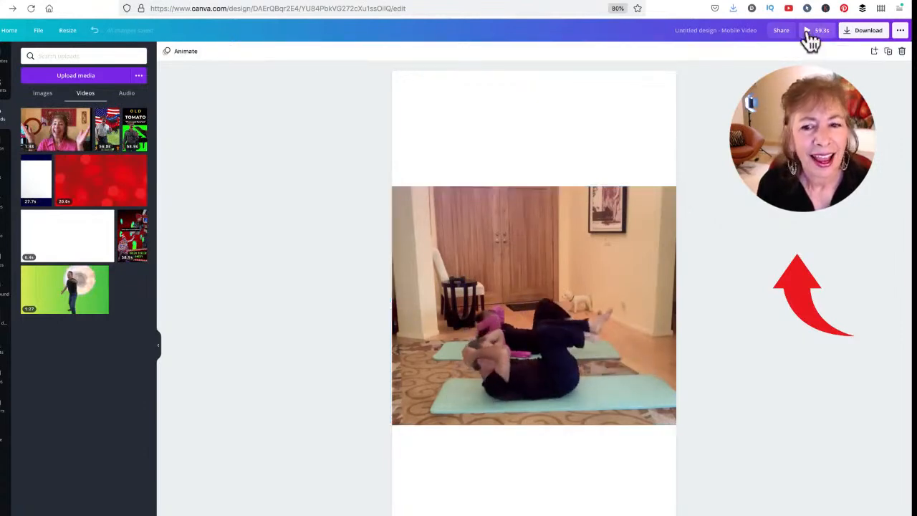
click(810, 33)
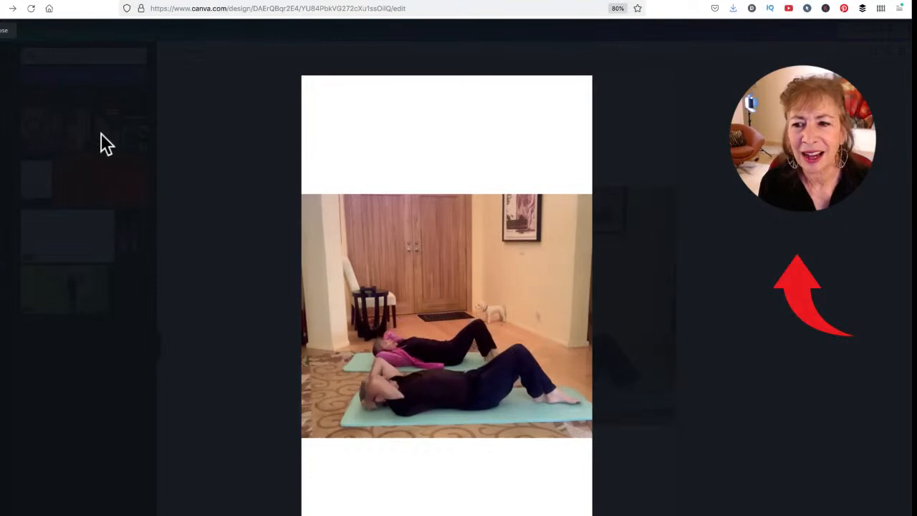
click(4, 32)
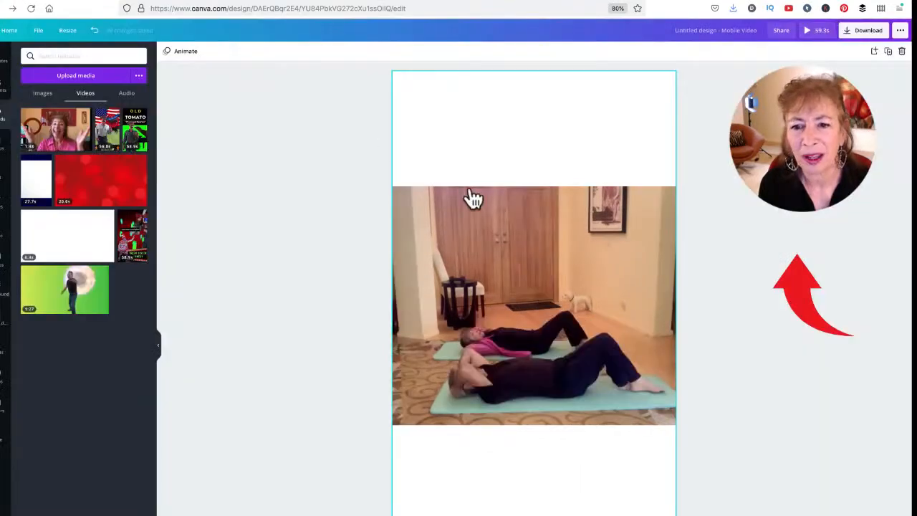
Fill the page background around the video with the black from the ZAZOO MT colors
click(557, 112)
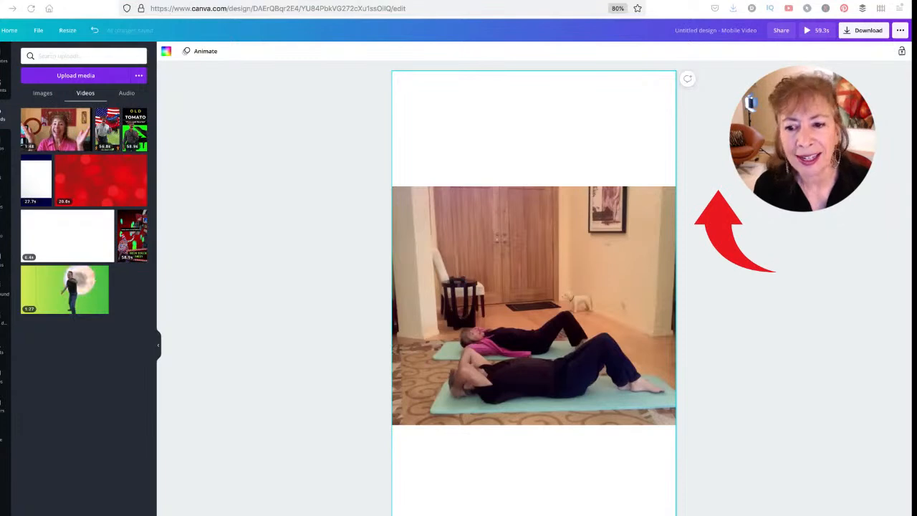
click(166, 51)
click(50, 135)
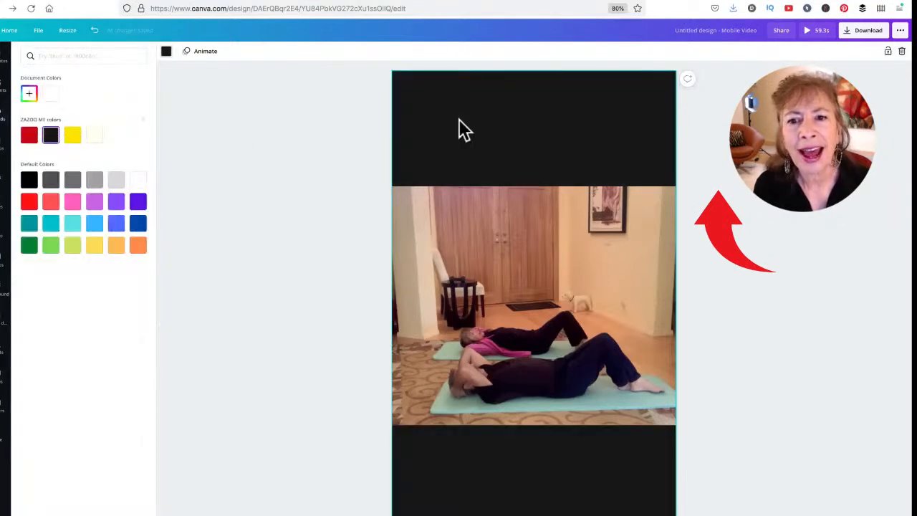
click(204, 176)
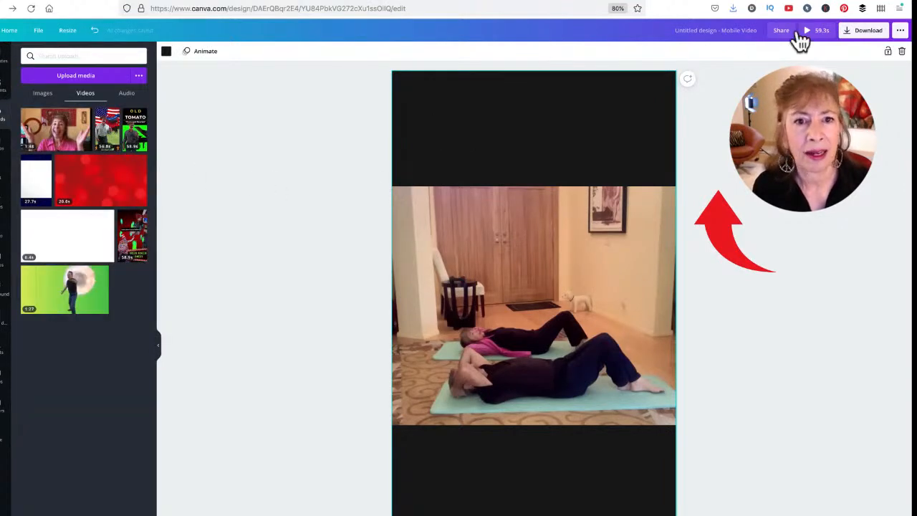
click(280, 183)
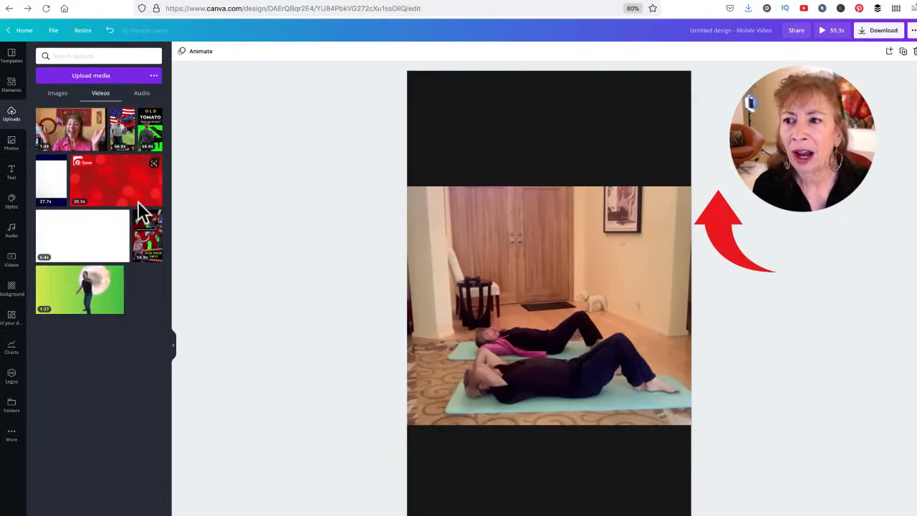
Add the glowing yellow "Sparkle" text style and place it in the black band above the video
click(13, 182)
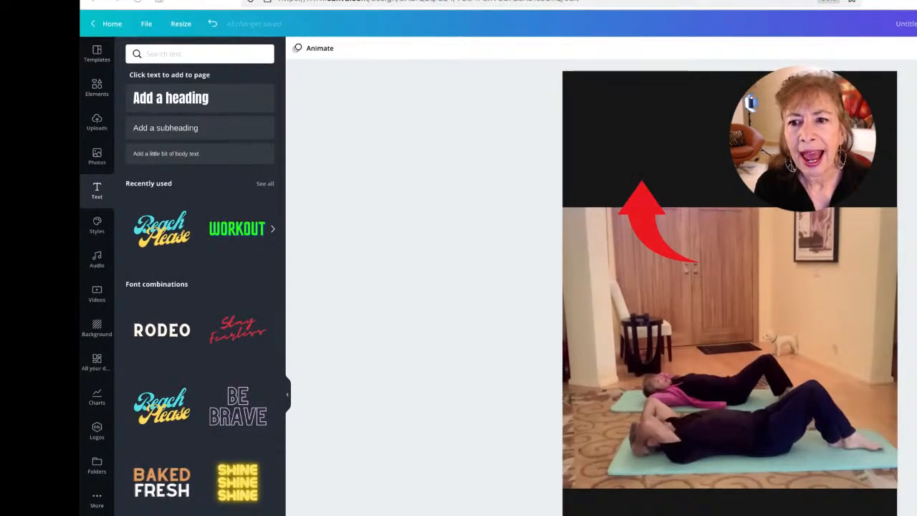
scroll(200, 286, down, 10)
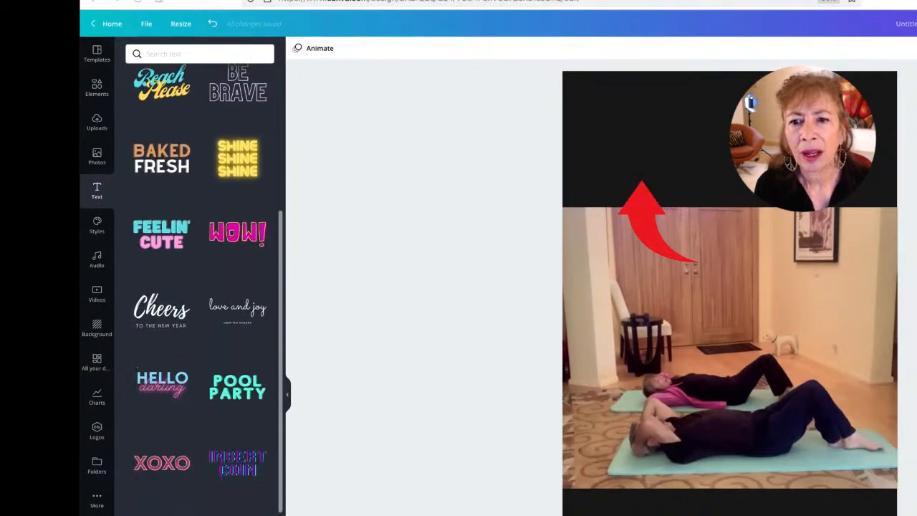
scroll(200, 287, down, 3)
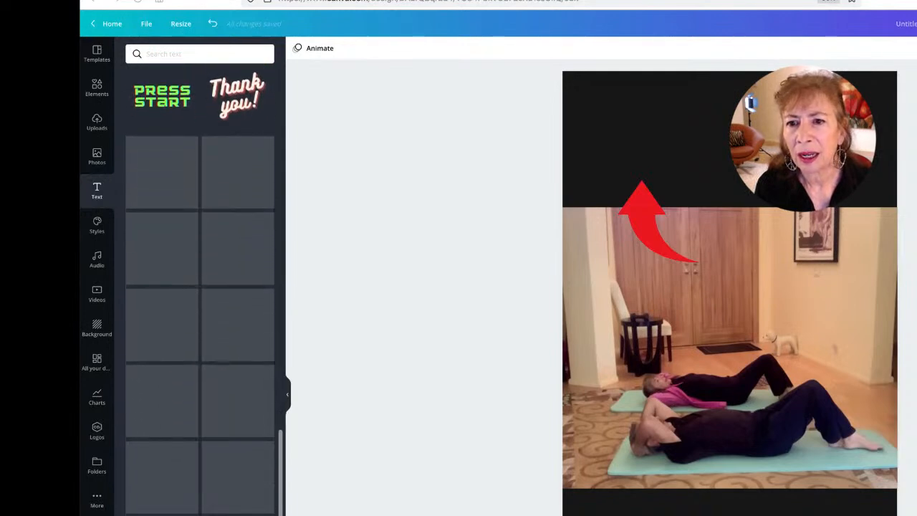
scroll(200, 287, down, 6)
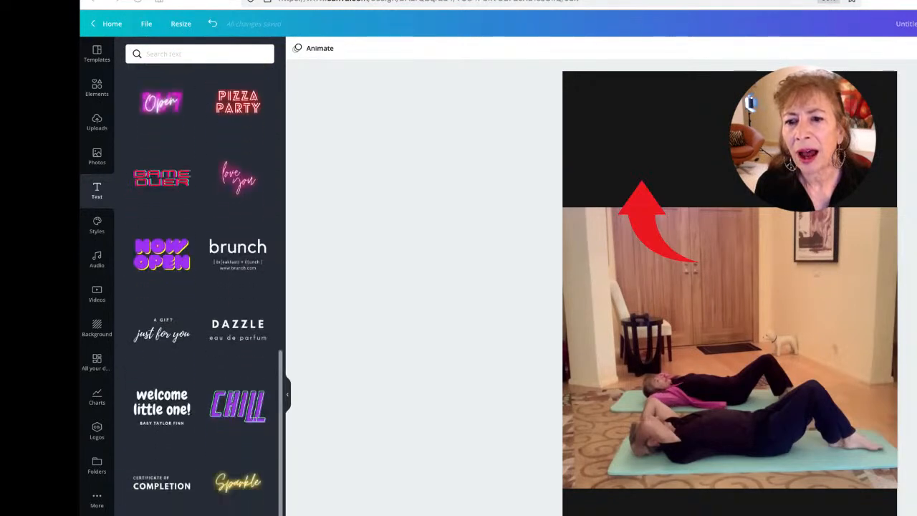
scroll(200, 287, down, 3)
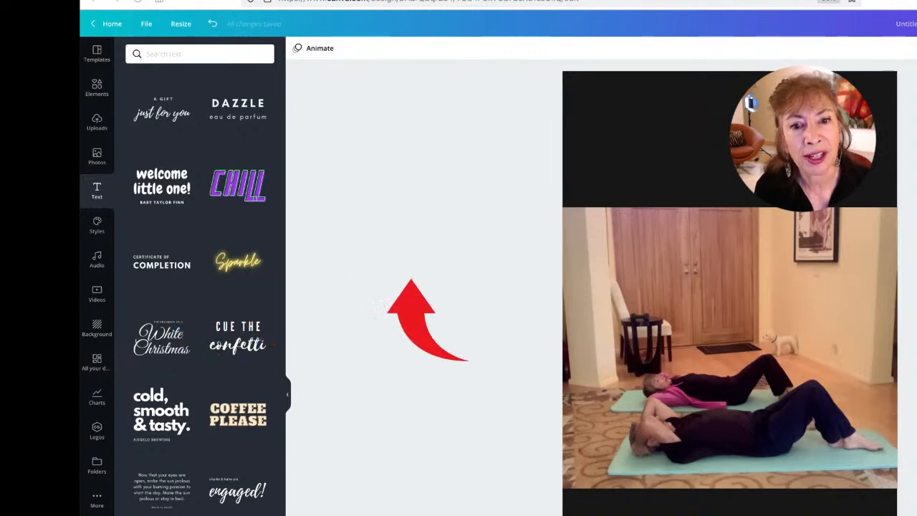
click(237, 270)
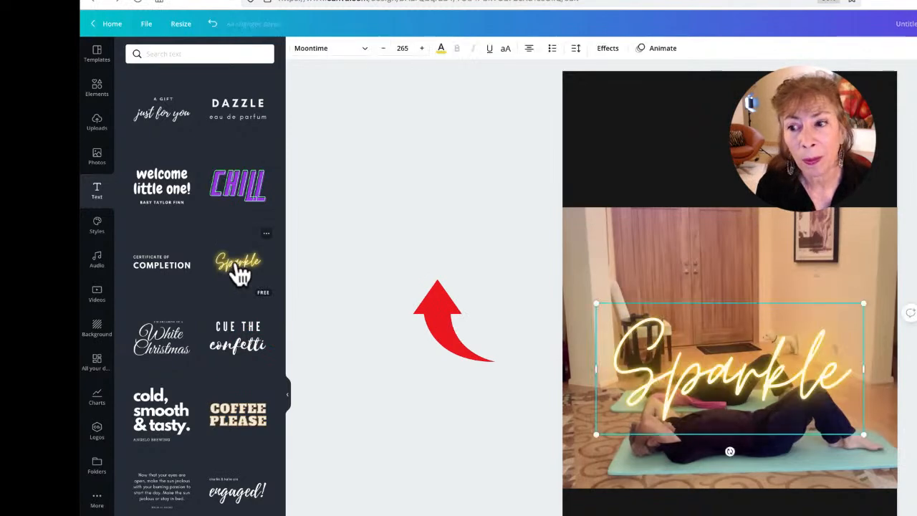
drag(721, 389, 720, 137)
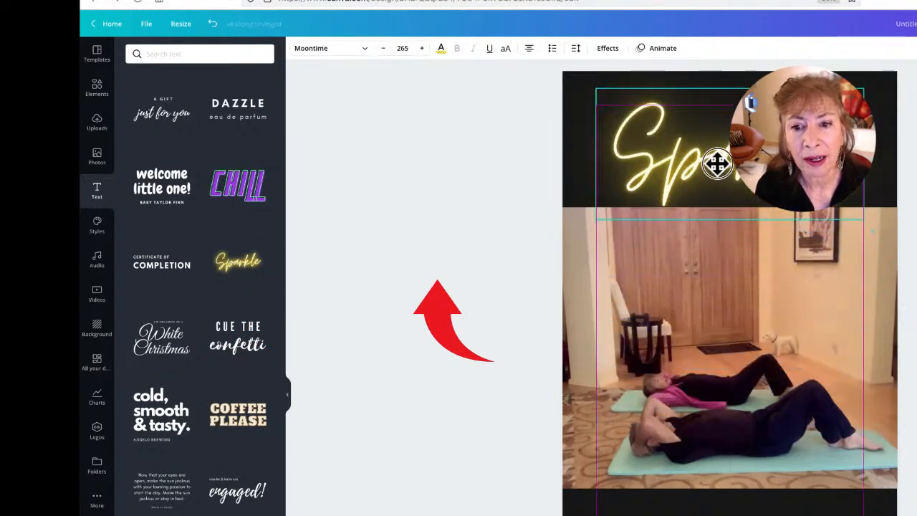
Enlarge the "Sparkle" text to about size 322 to span the page width and replace its wording with "Exercise"
drag(861, 215, 888, 228)
drag(624, 102, 555, 82)
double_click(632, 127)
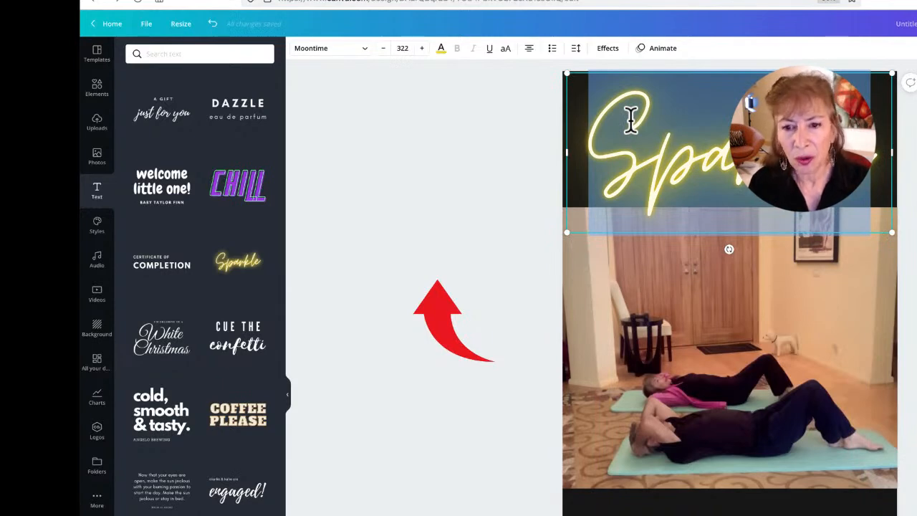
text(Exer)
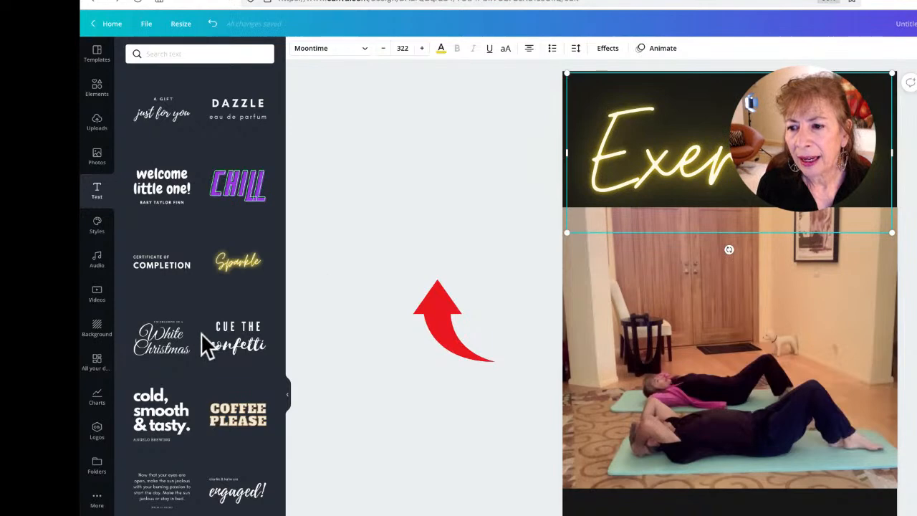
Add the "cold, smooth & tasty." font combination in the black band below the video and ungroup its two text lines
click(145, 426)
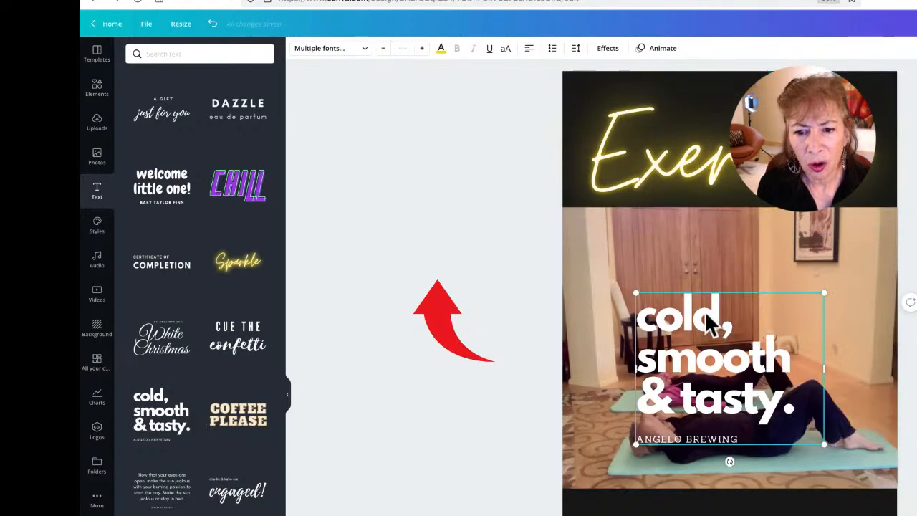
drag(709, 322, 709, 515)
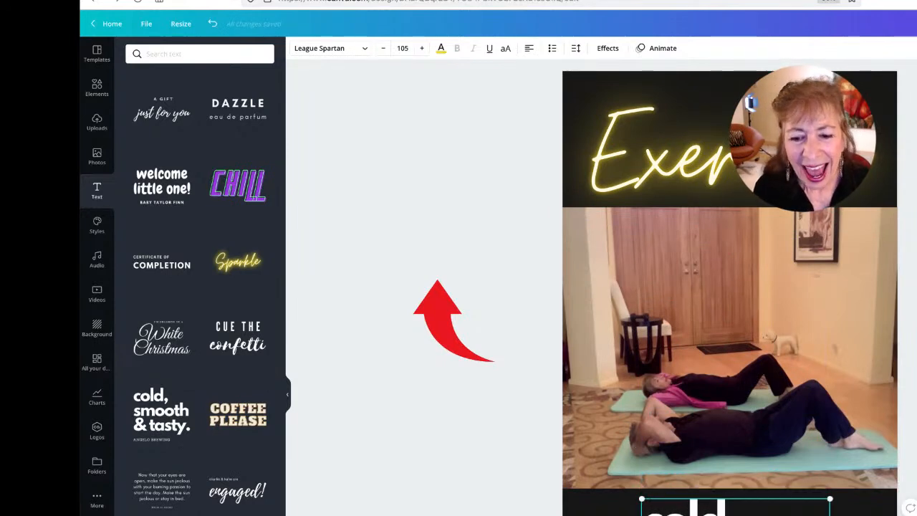
double_click(709, 512)
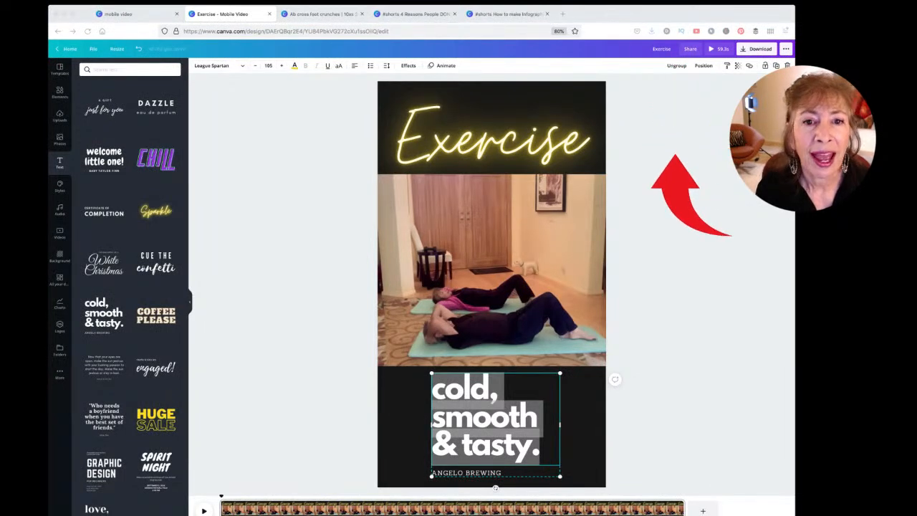
click(648, 288)
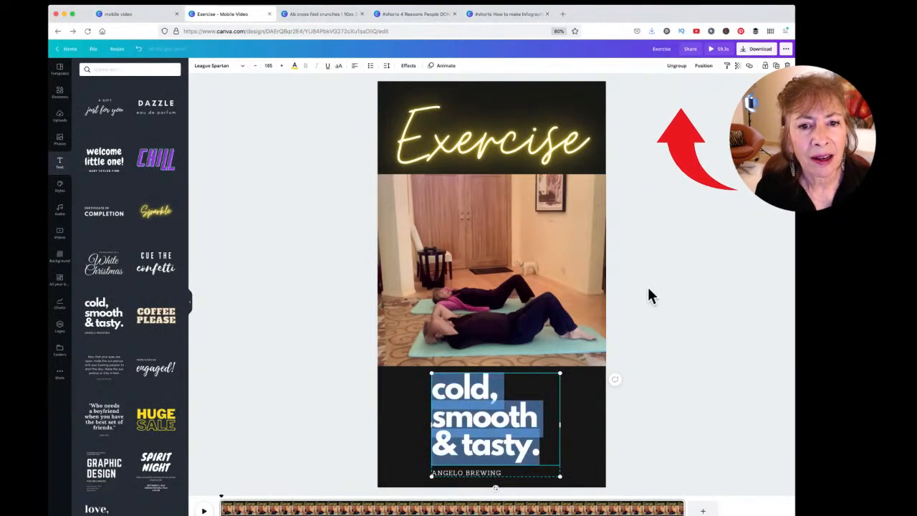
click(675, 66)
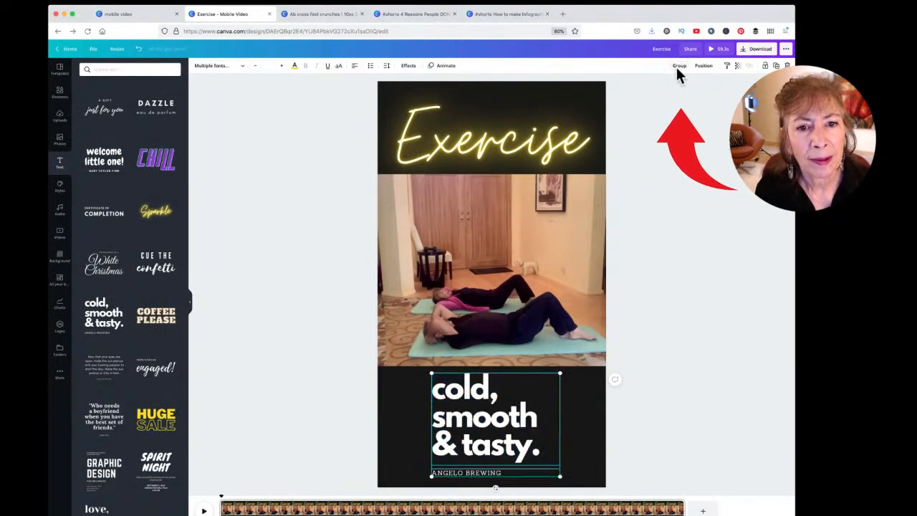
click(626, 284)
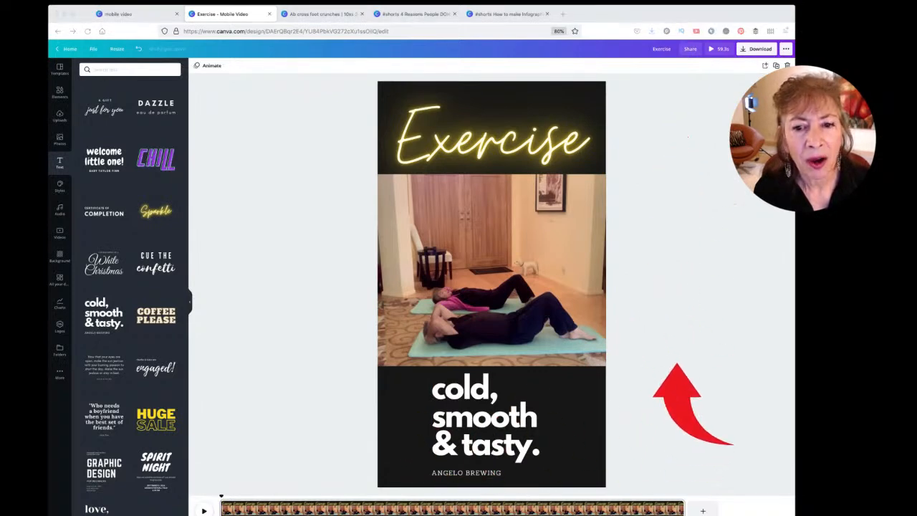
Shift the "cold, smooth & tasty." headline and the "ANGELO BREWING" line separately, slightly to the left
click(492, 423)
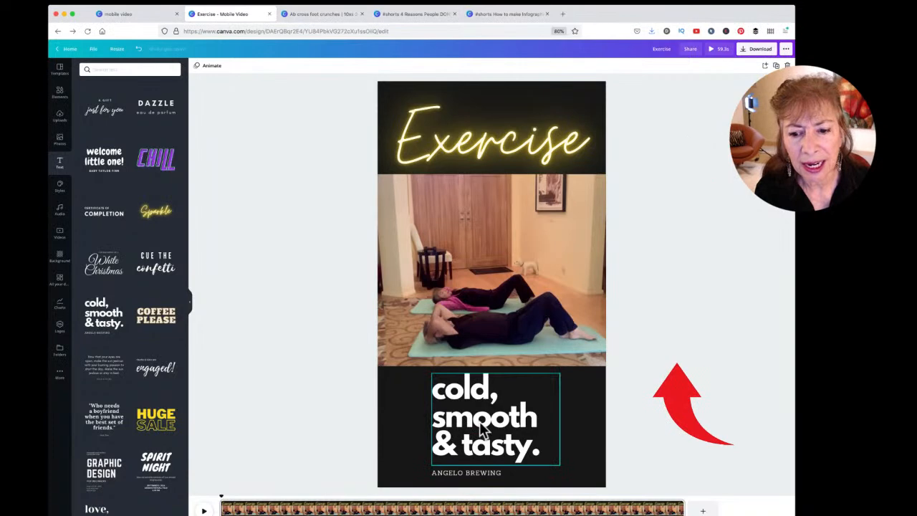
mouse_move(481, 424)
mouse_down()
mouse_move(517, 424)
mouse_move(478, 423)
mouse_up()
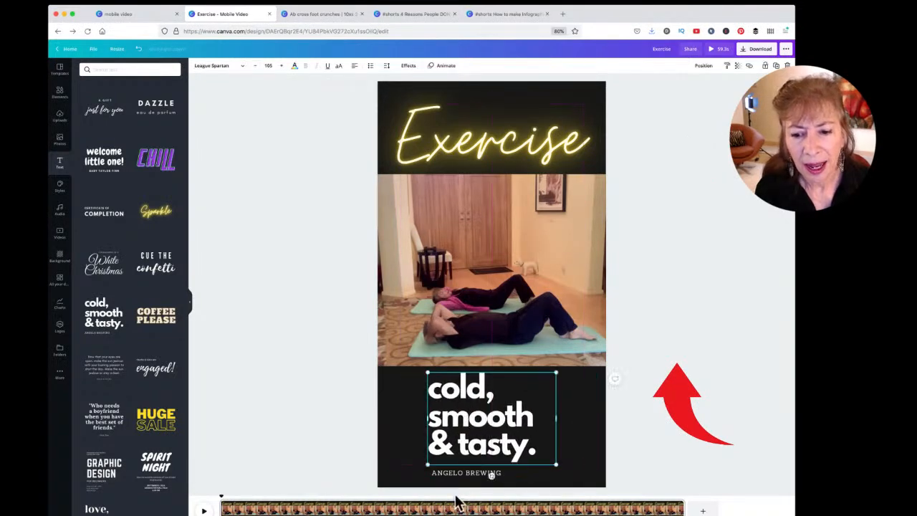
mouse_move(467, 481)
mouse_down()
mouse_move(454, 478)
mouse_move(463, 476)
mouse_up()
Replace the "cold, smooth & tasty." headline with "Ab Crunches" on two lines and widen its text box so "Crunches" fits
click(461, 415)
click(460, 416)
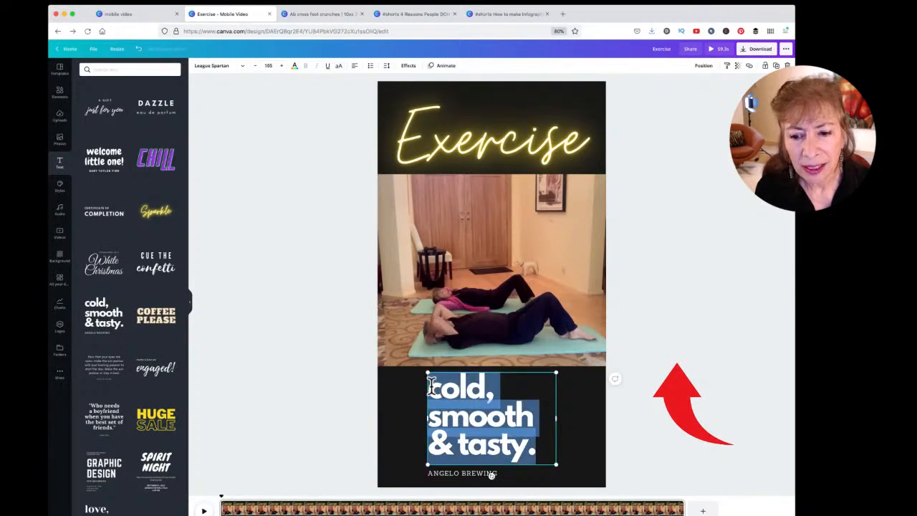
drag(428, 381, 545, 446)
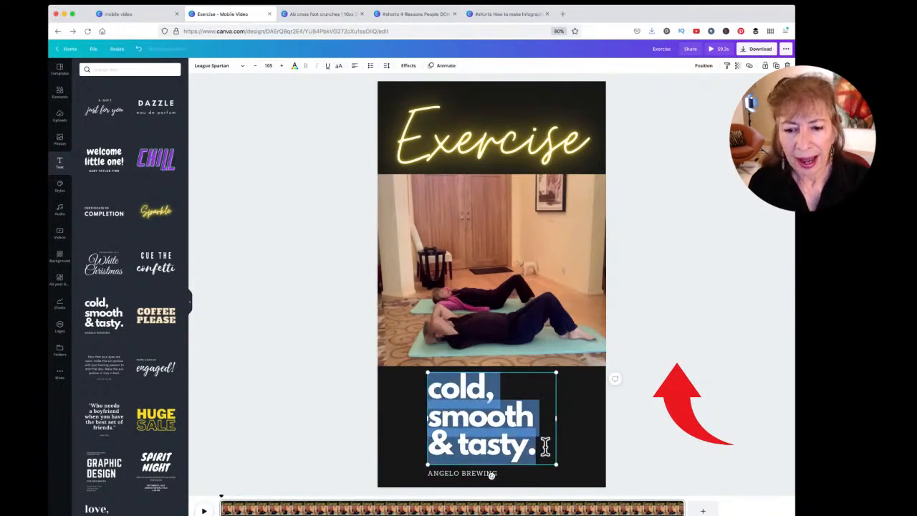
text(Ab)
key(Return)
text(Cru)
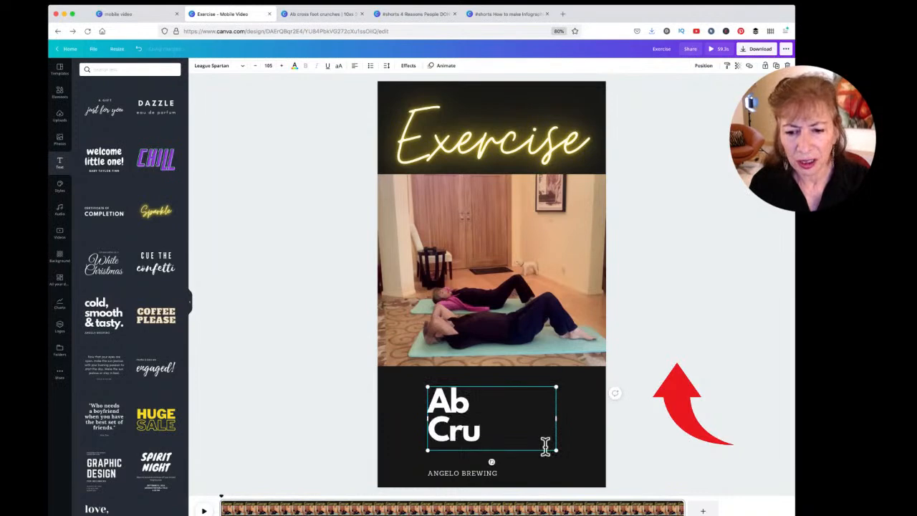
text(nches)
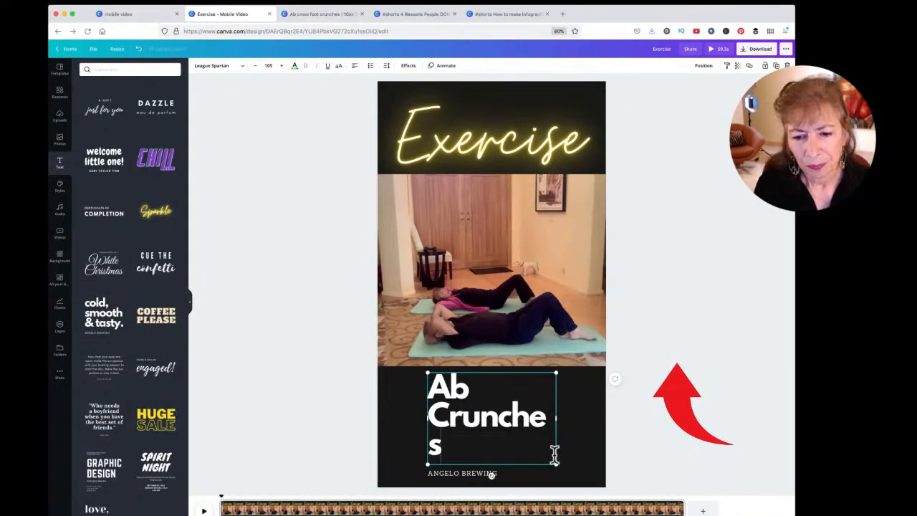
mouse_move(556, 428)
mouse_down()
mouse_move(565, 414)
mouse_move(573, 424)
mouse_up()
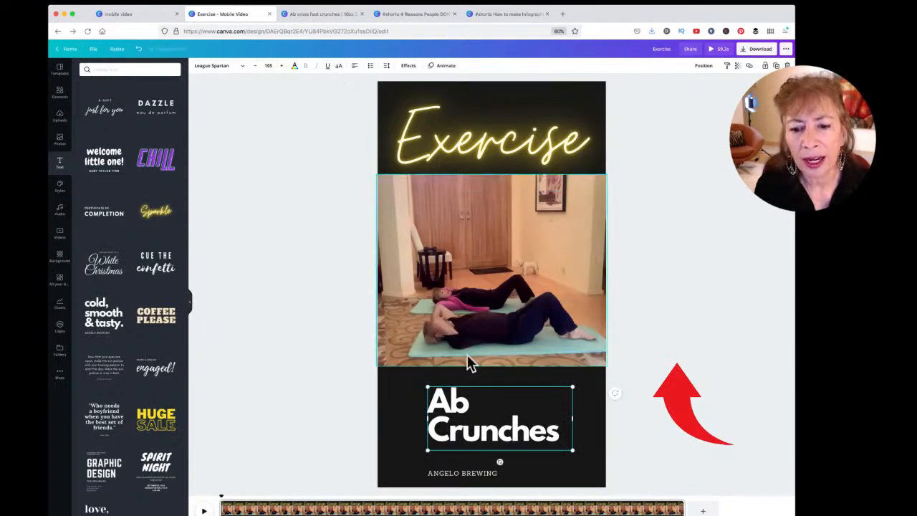
Try right and centre alignment on the "Ab Crunches" headline, ending on left alignment
click(353, 68)
click(352, 68)
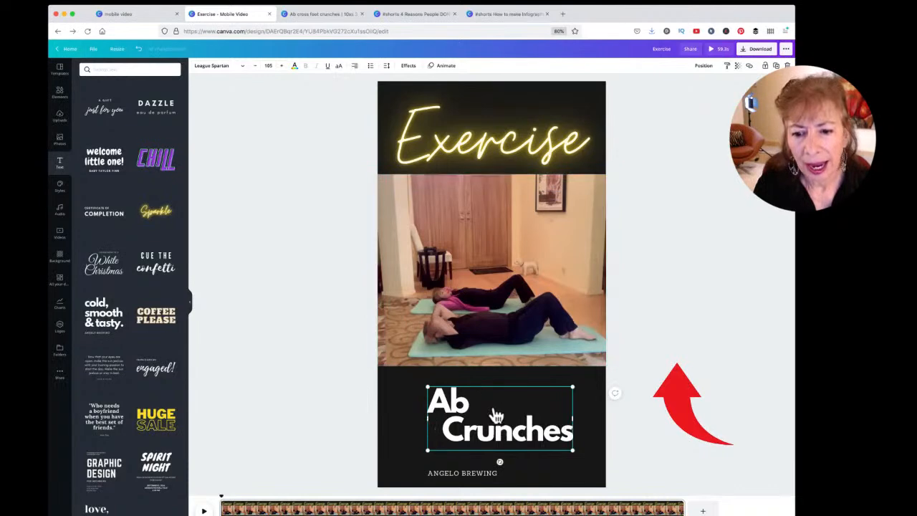
double_click(486, 398)
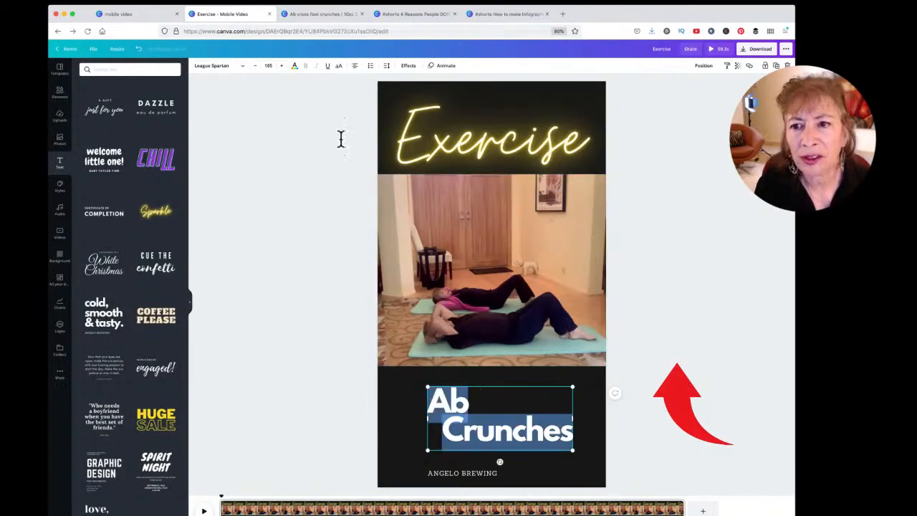
click(353, 68)
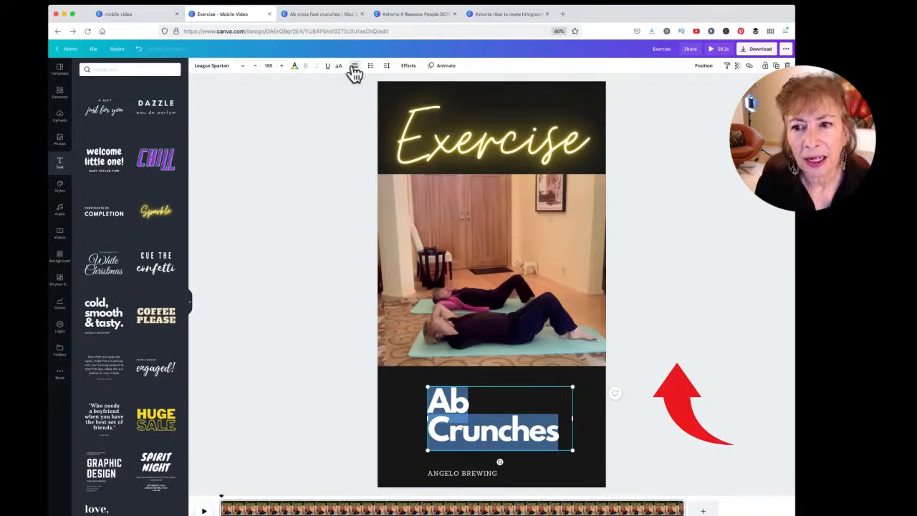
click(353, 69)
click(353, 70)
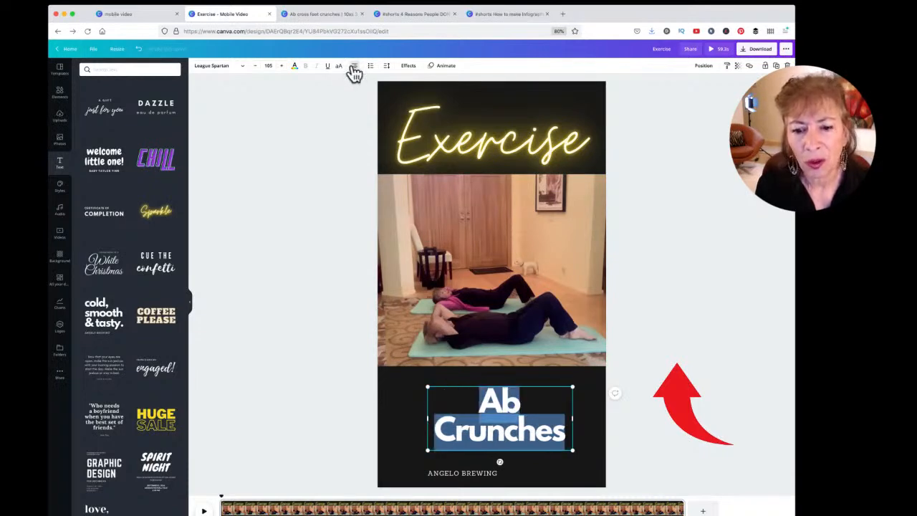
click(354, 71)
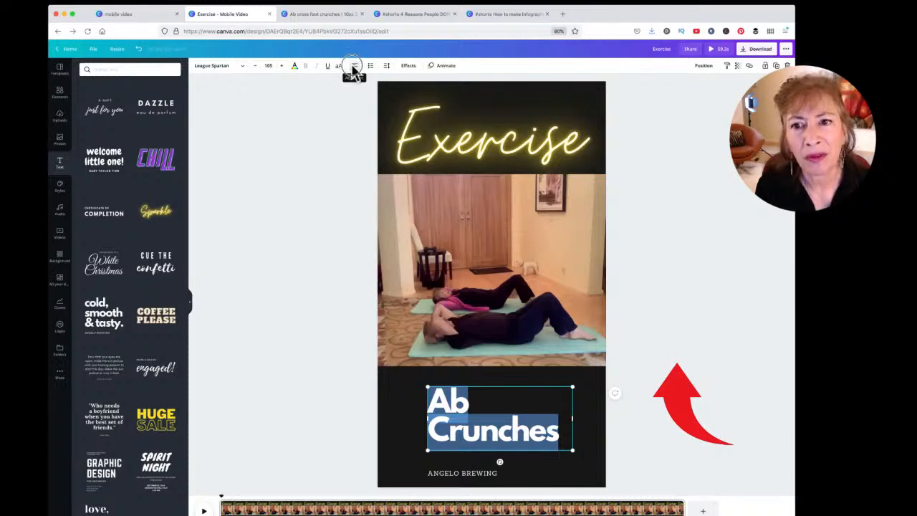
click(756, 2)
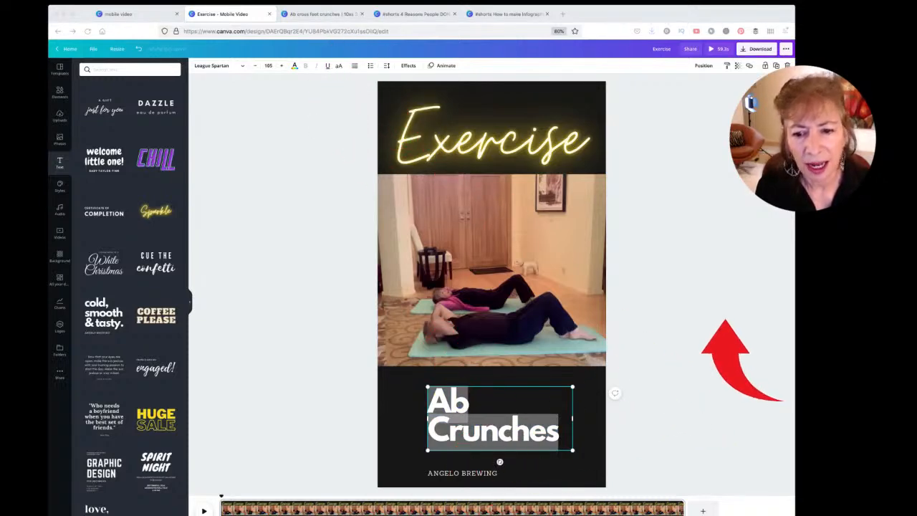
Move the small line up under the headline, replacing it with the two presenters' first names at about size 49.6 to match the headline's width
drag(462, 473, 461, 457)
double_click(461, 457)
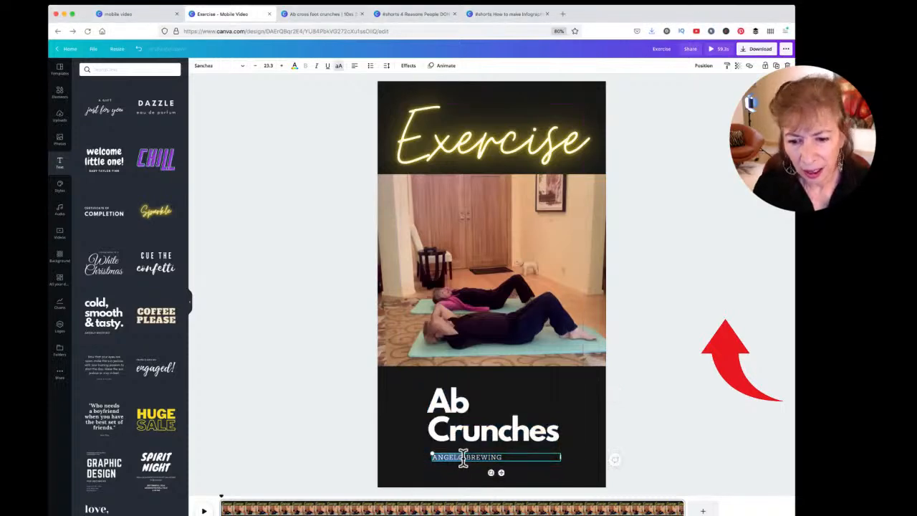
triple_click(463, 459)
text(SHERI AND SAL)
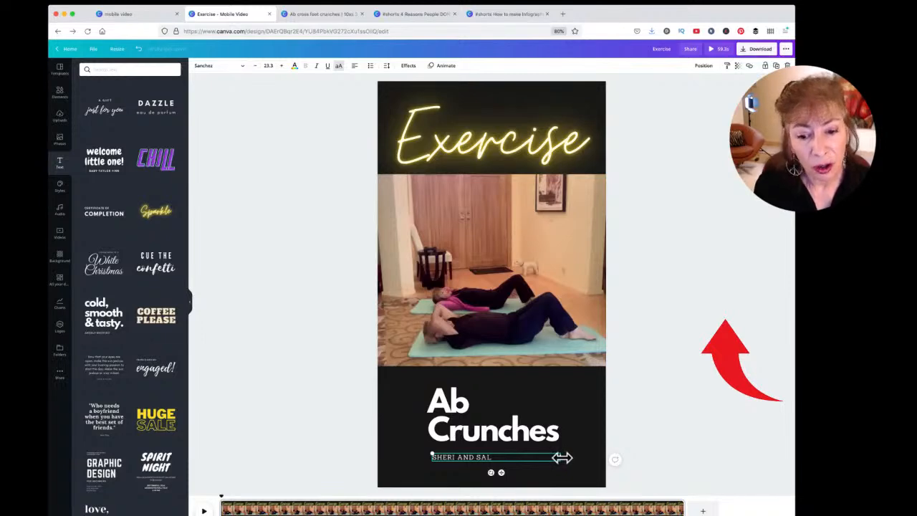
drag(563, 458, 426, 446)
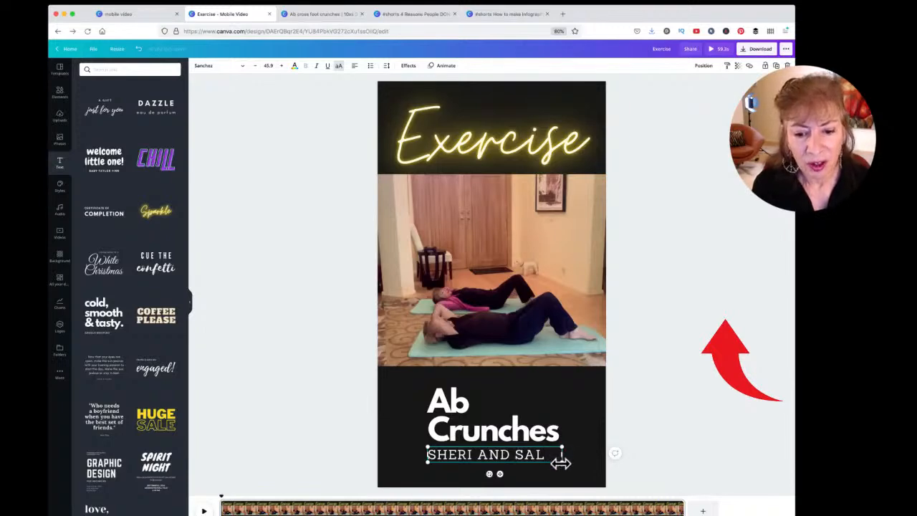
mouse_move(561, 463)
mouse_down()
mouse_move(594, 454)
mouse_move(573, 466)
mouse_move(559, 456)
mouse_up()
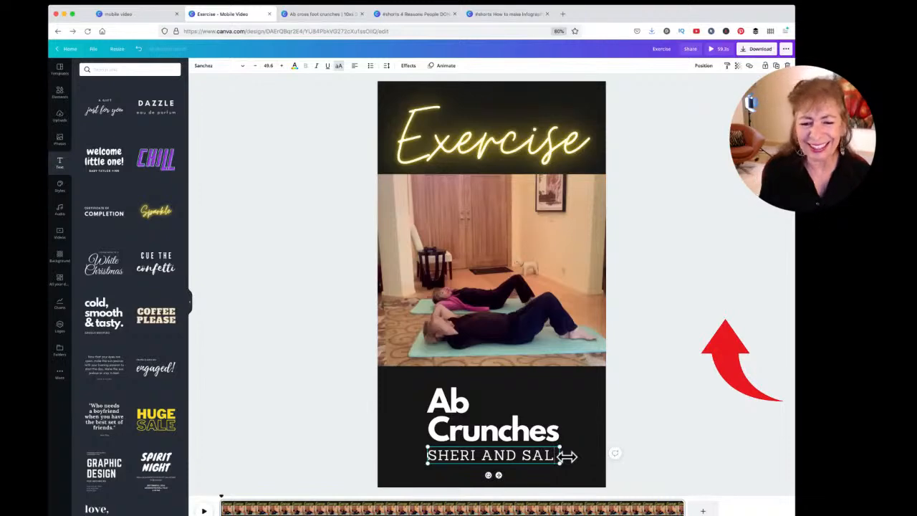
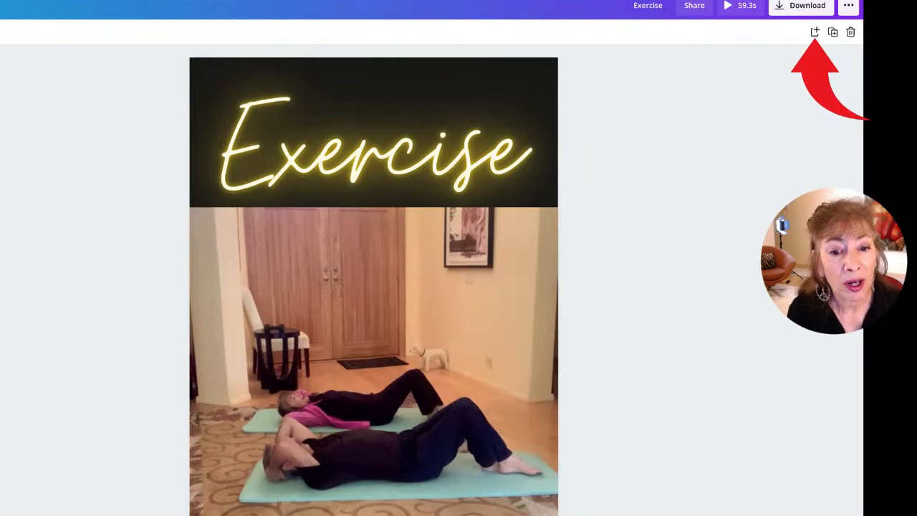
Duplicate the exercise page and shorten the first page to about 17.4 seconds
click(834, 33)
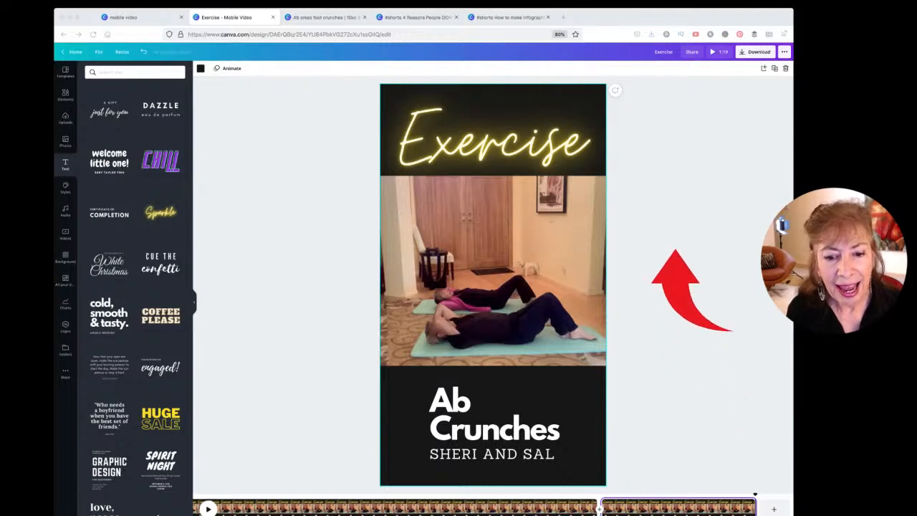
click(324, 400)
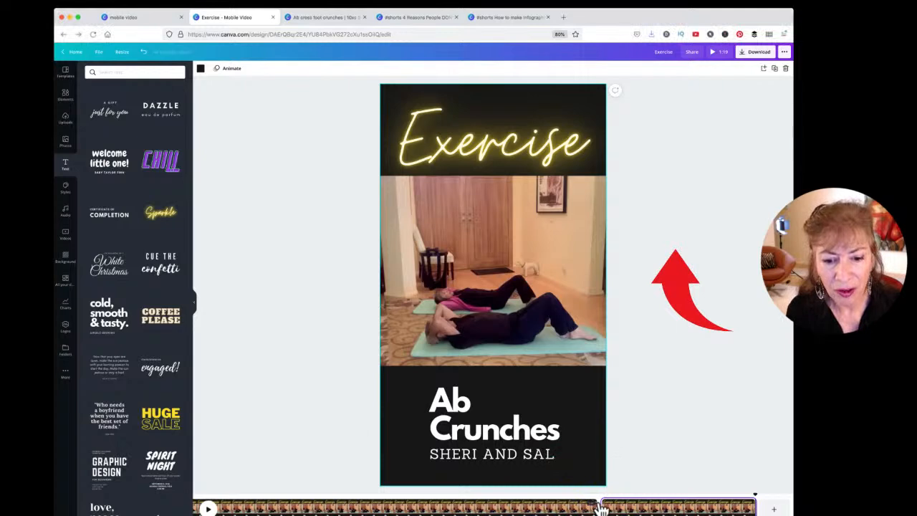
drag(596, 504, 275, 486)
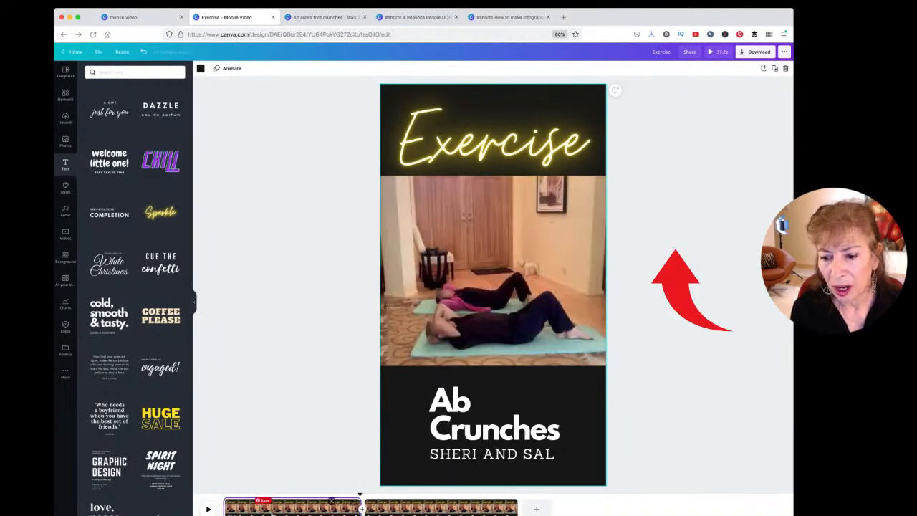
Check the clip durations on both pages and inspect which part of the footage the first page's clip uses
click(279, 502)
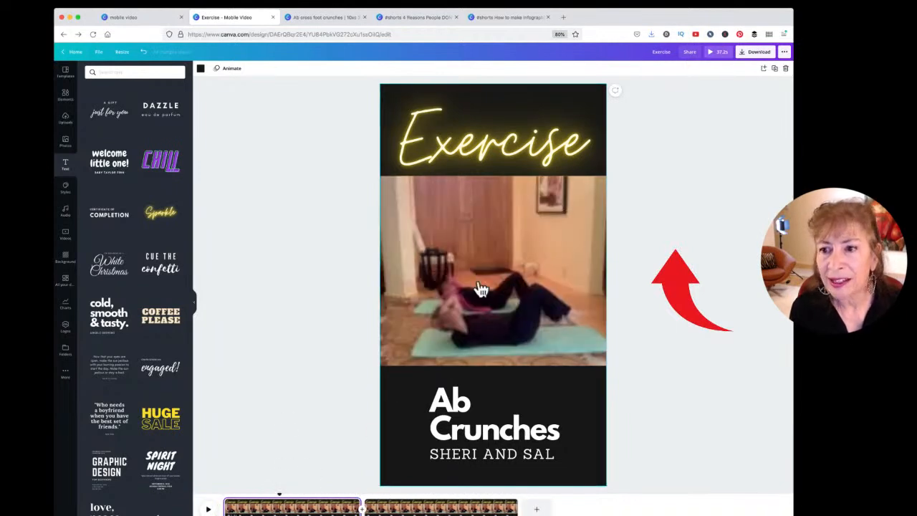
click(480, 207)
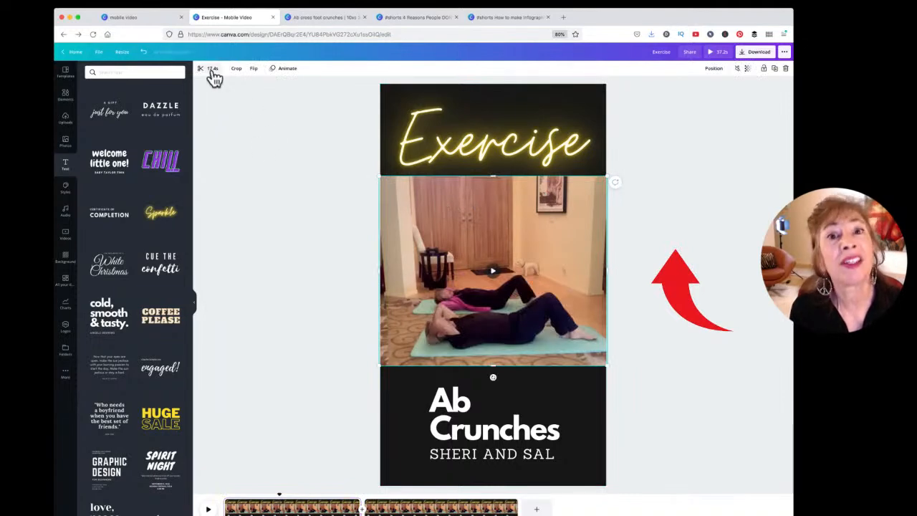
click(400, 507)
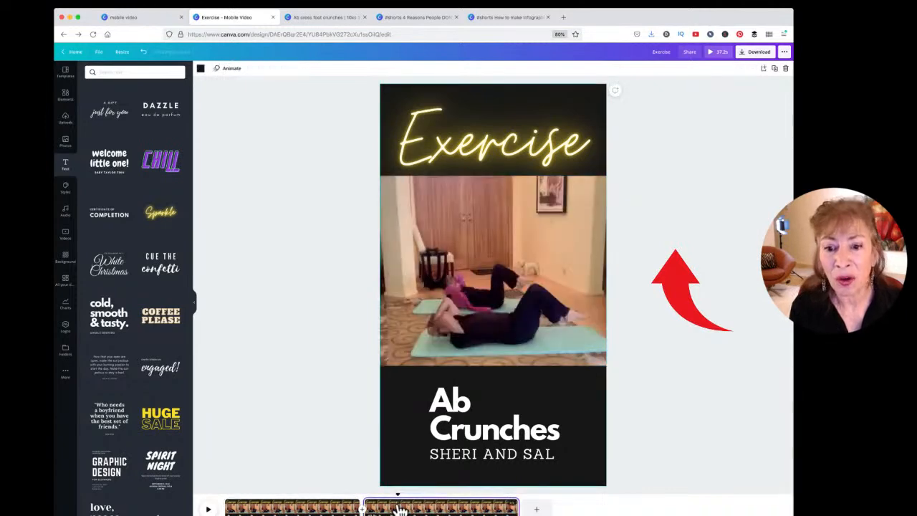
click(502, 305)
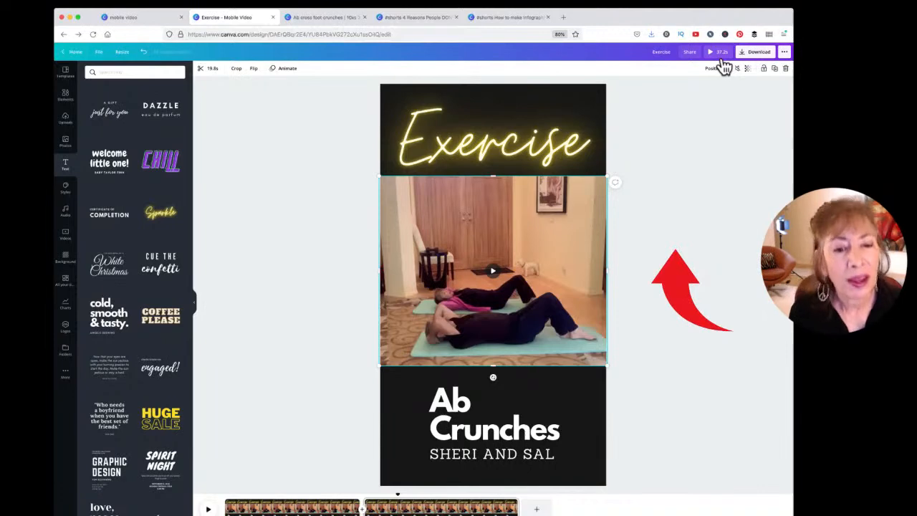
click(284, 509)
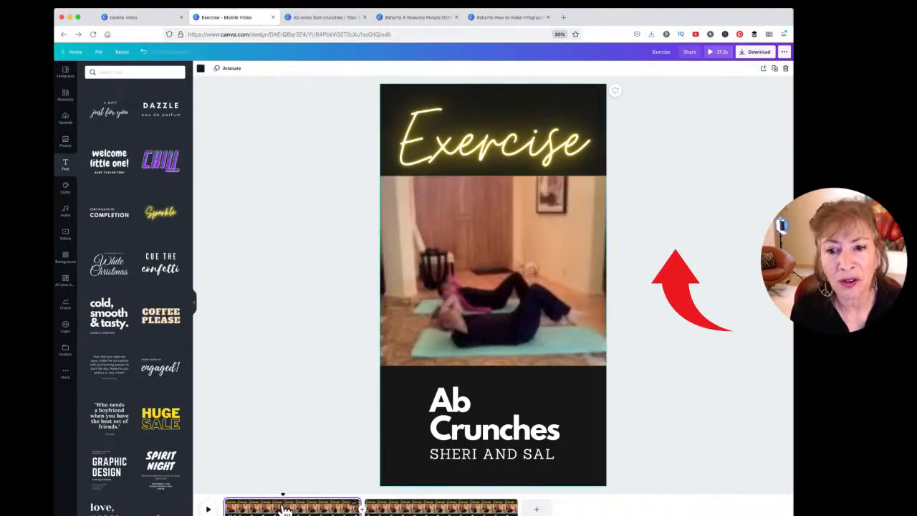
click(506, 291)
click(212, 69)
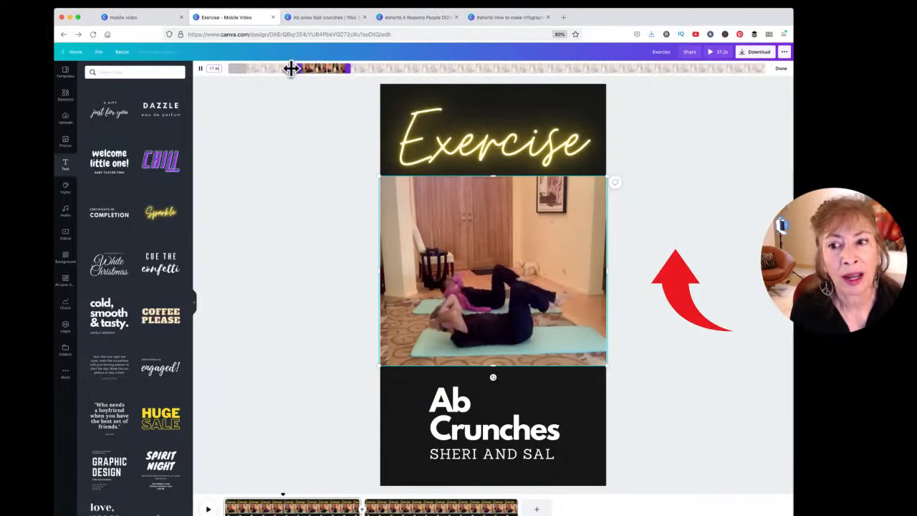
click(779, 70)
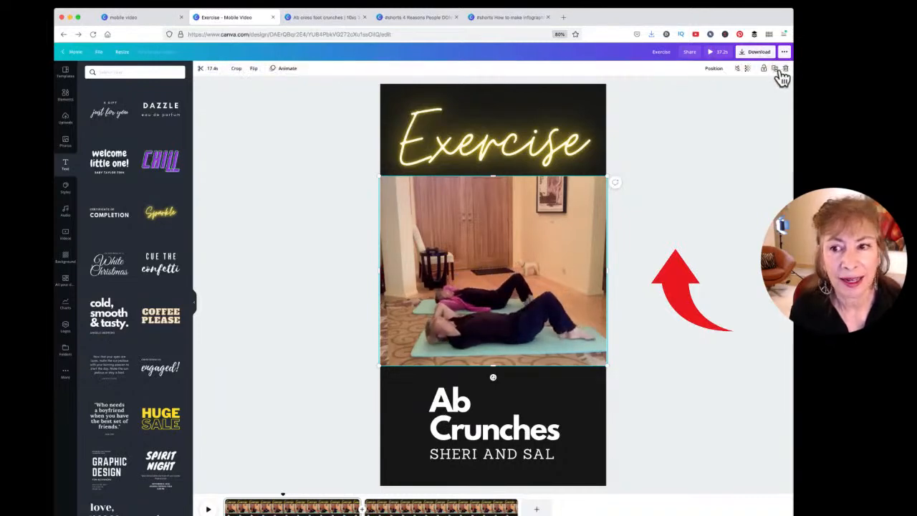
Shift the second page's 19.8-second trim selection later in the footage so it starts after the portion used on the first page
click(453, 508)
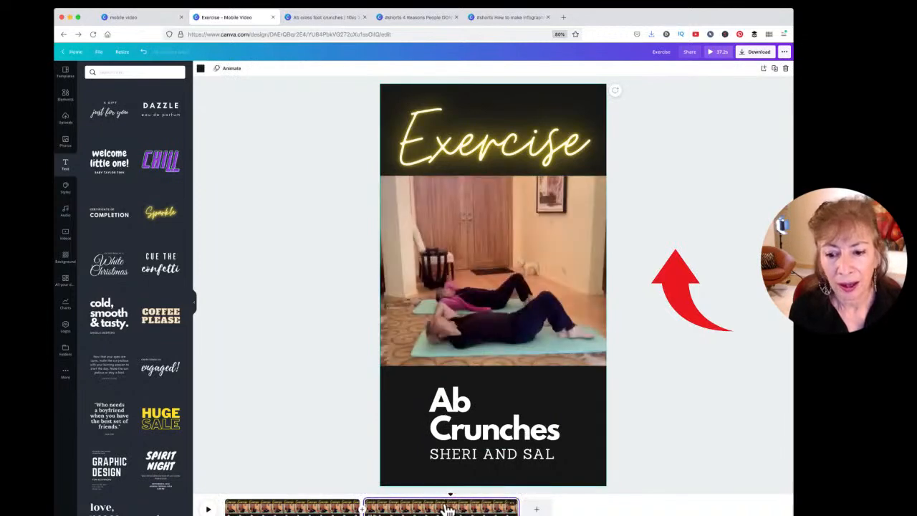
click(513, 312)
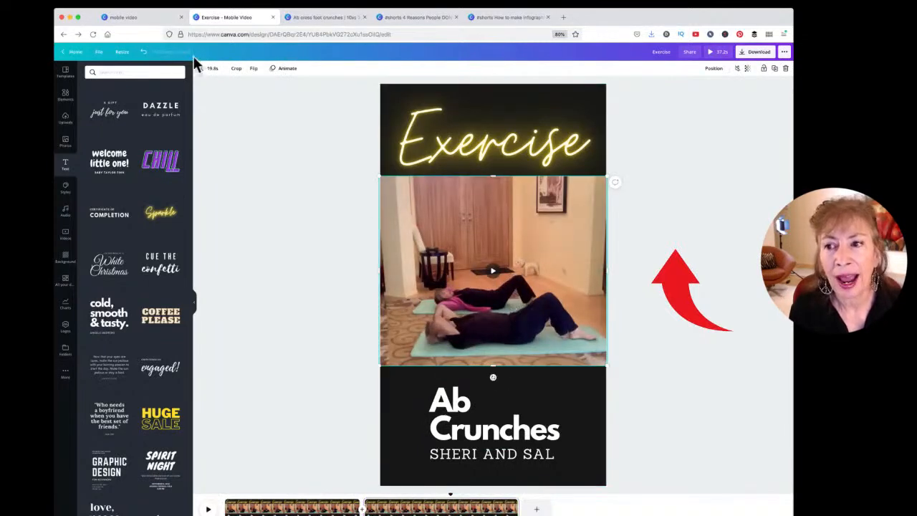
click(213, 70)
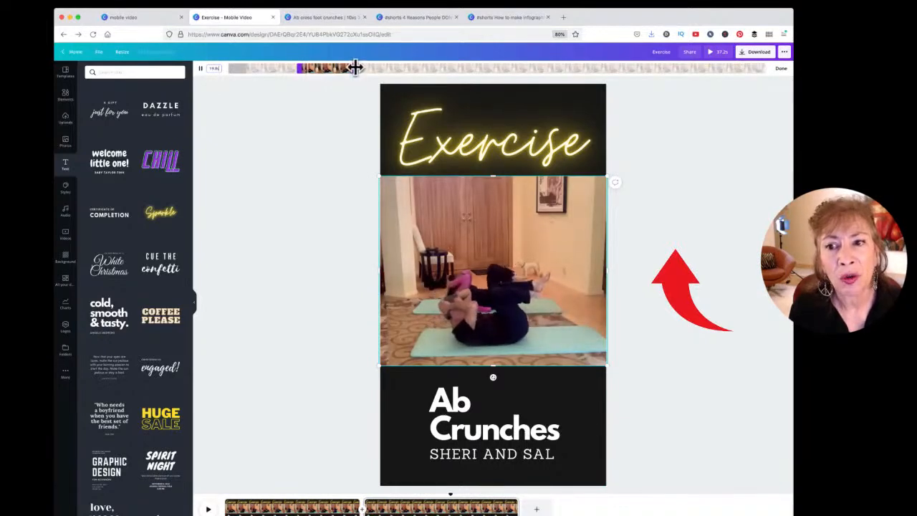
drag(326, 68, 387, 68)
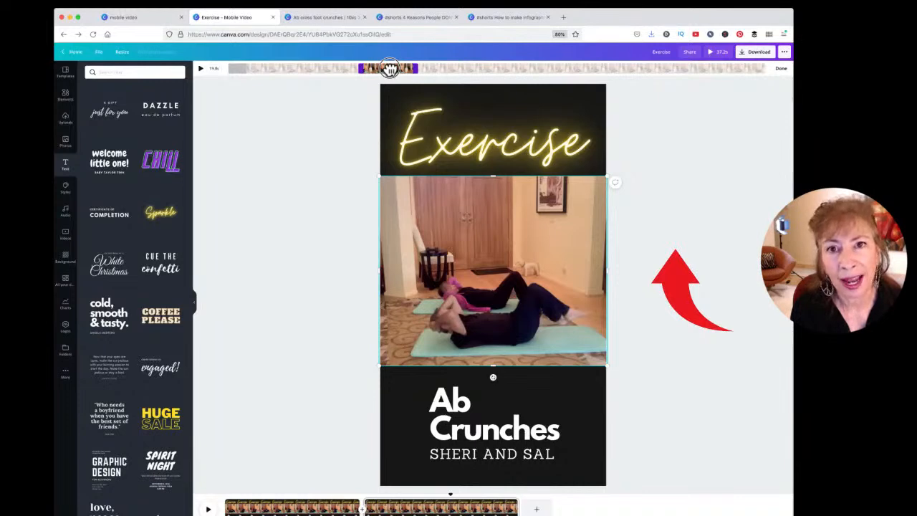
drag(389, 68, 384, 68)
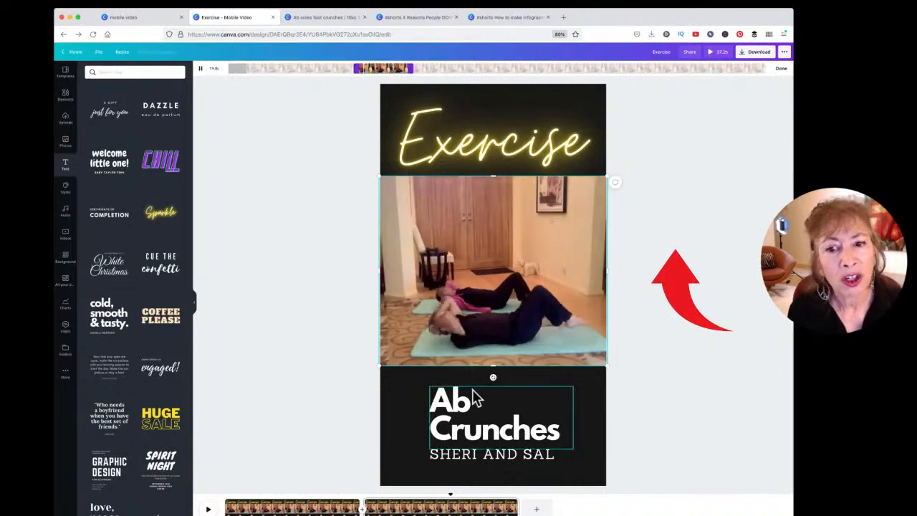
Recolor the "Exercise" text on the second page with the red from the ZAZOO ME brand colors
click(442, 147)
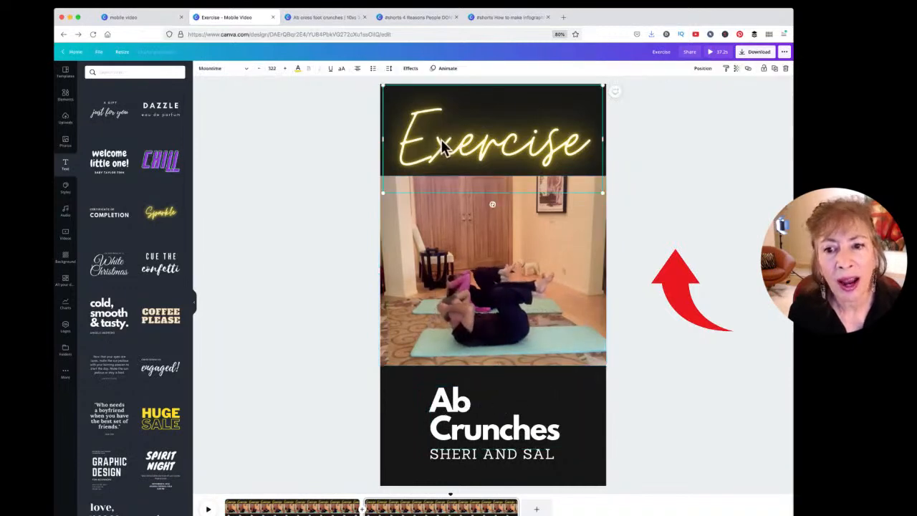
click(442, 143)
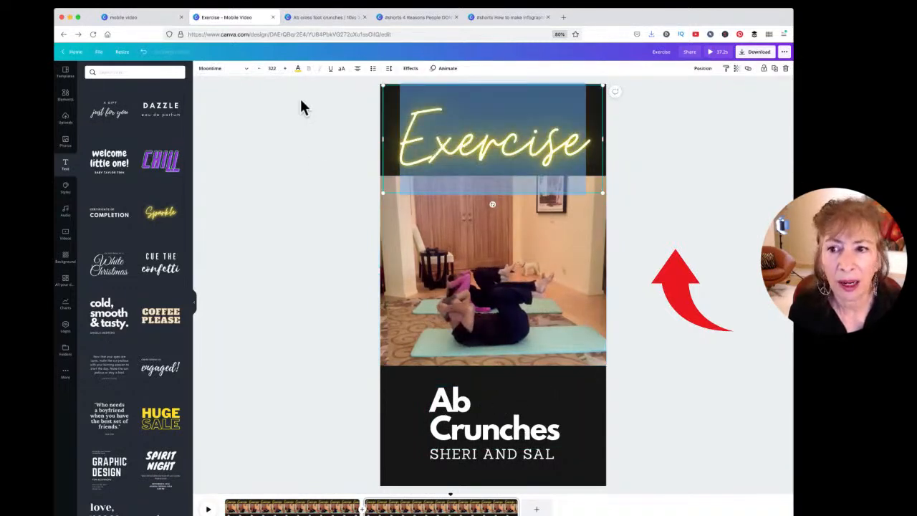
click(298, 66)
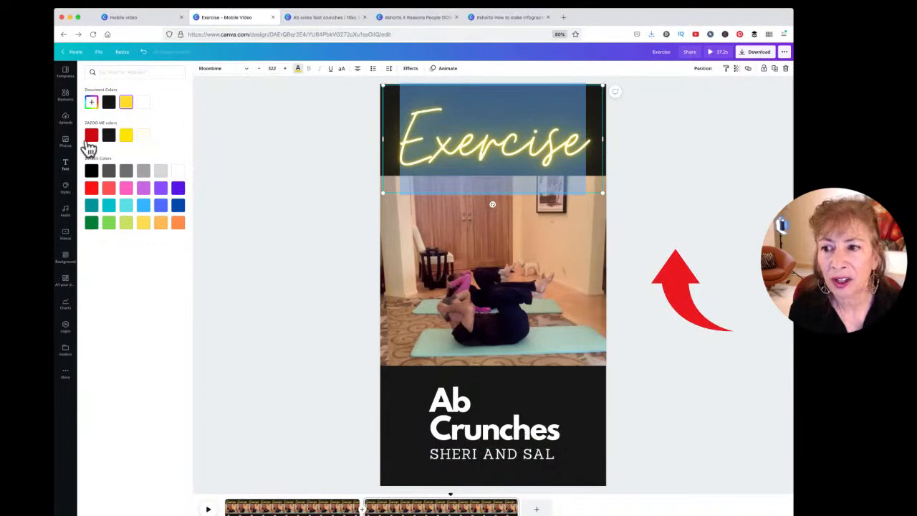
click(97, 138)
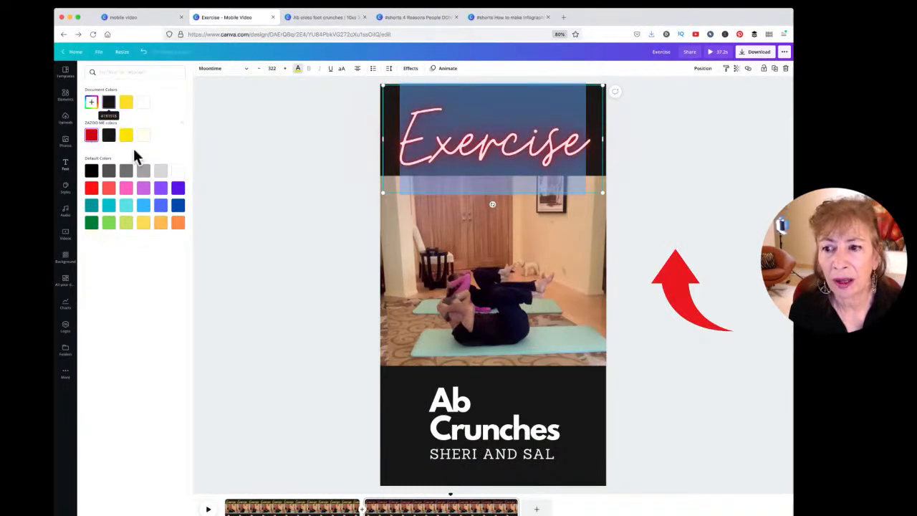
Recolor the second page's "Exercise" text light turquoise from the default colors and enlarge it slightly
click(126, 208)
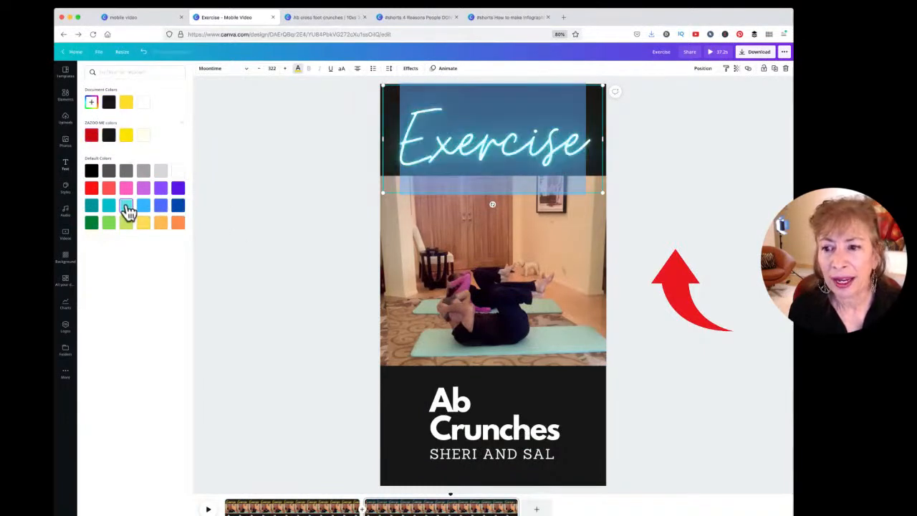
click(327, 154)
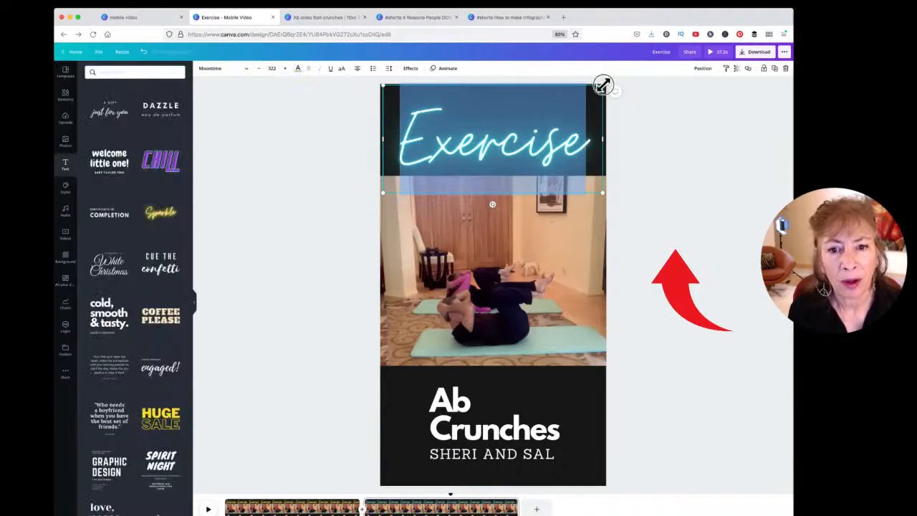
drag(602, 85, 606, 82)
Move the second page's "Ab Crunches" title onto the upper part of the footage and the names line to just beneath the footage
click(685, 208)
drag(448, 424, 416, 208)
drag(503, 460, 465, 386)
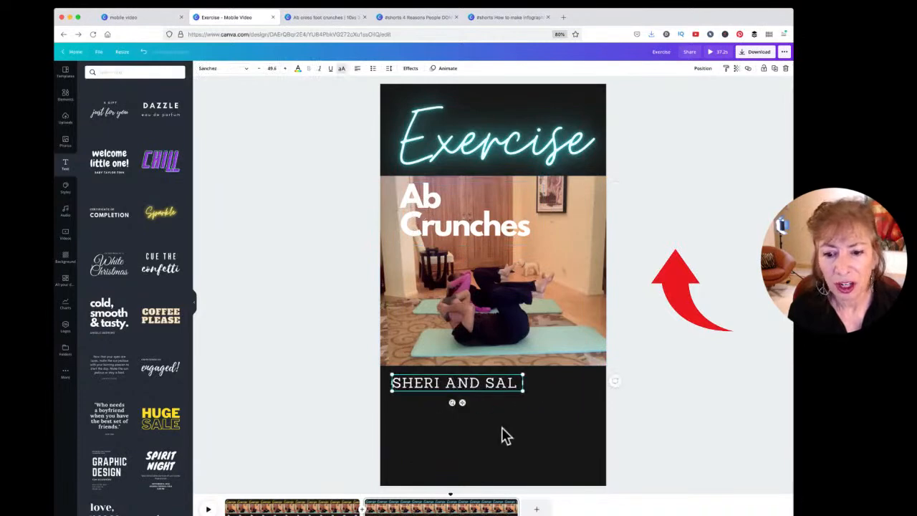
Search the elements library for "exercise" and limit the results to graphics
click(66, 98)
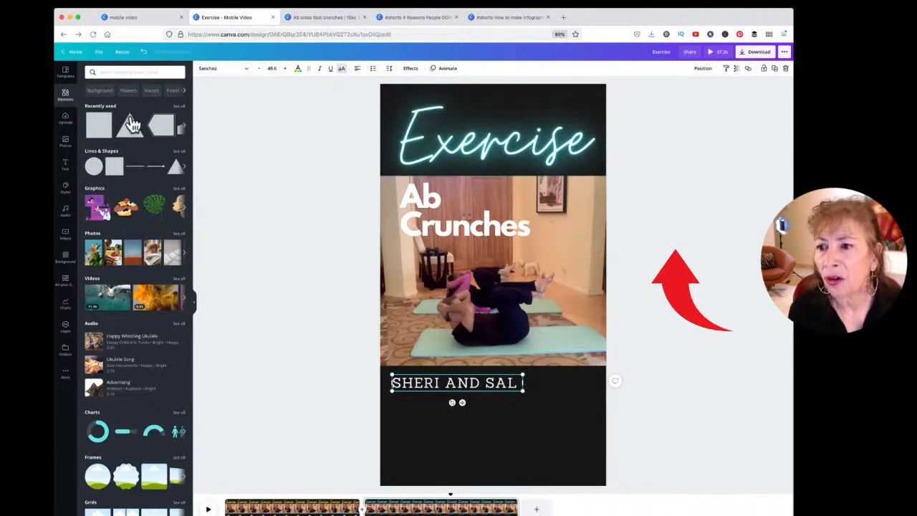
click(91, 191)
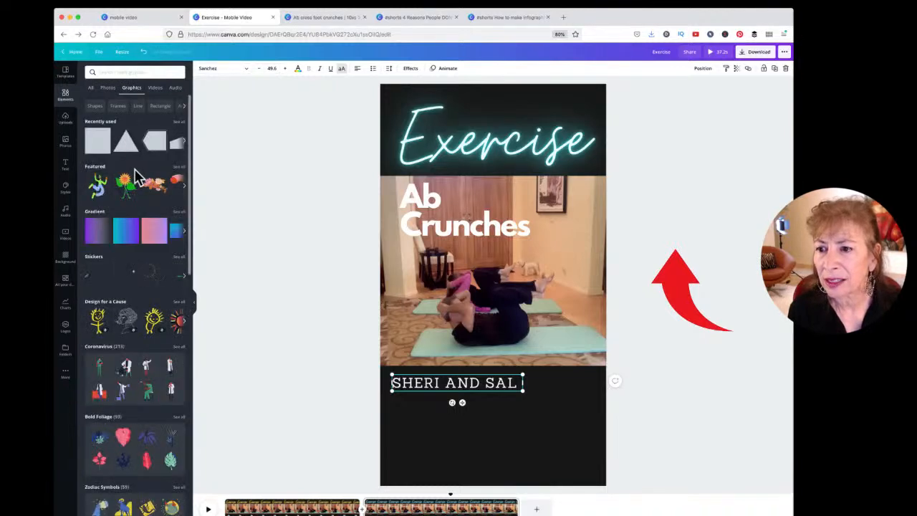
click(138, 71)
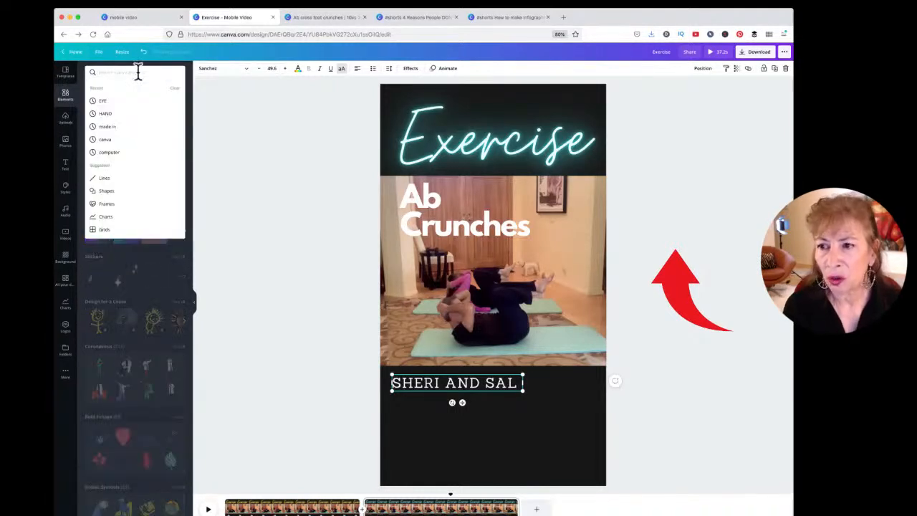
text(exercise)
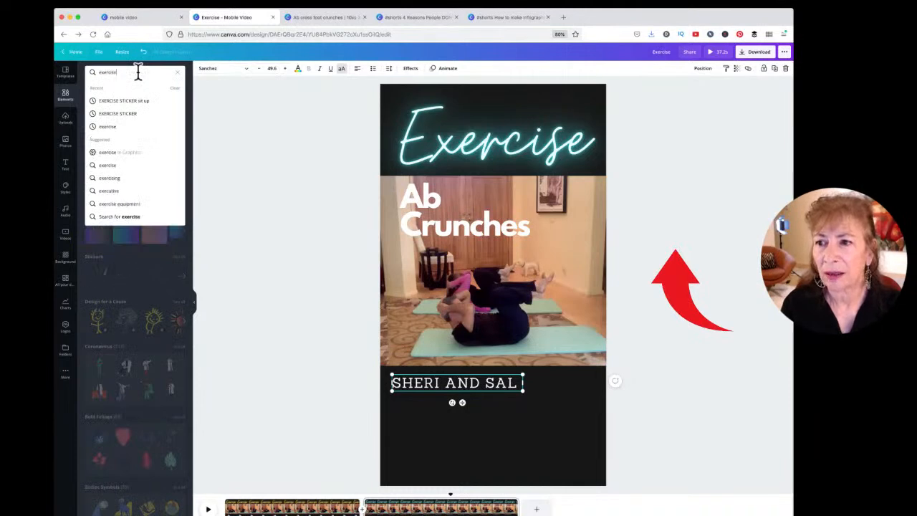
key(Return)
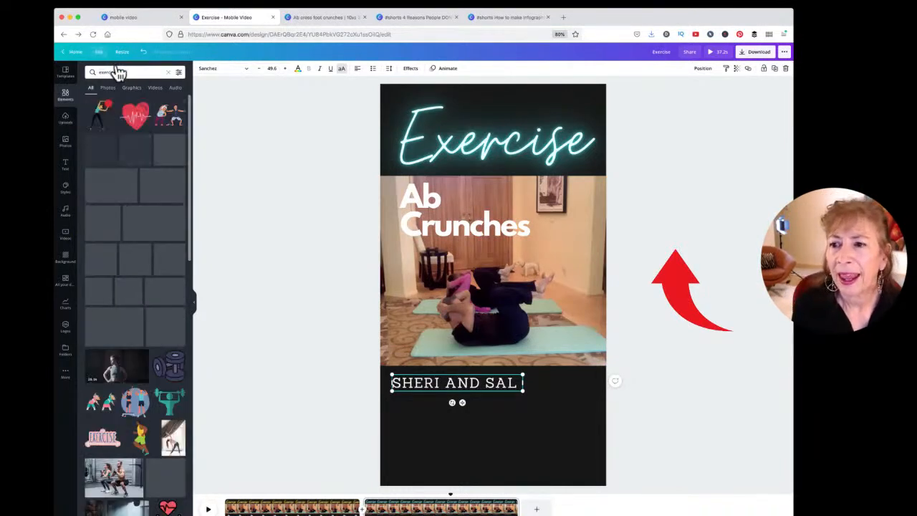
click(132, 89)
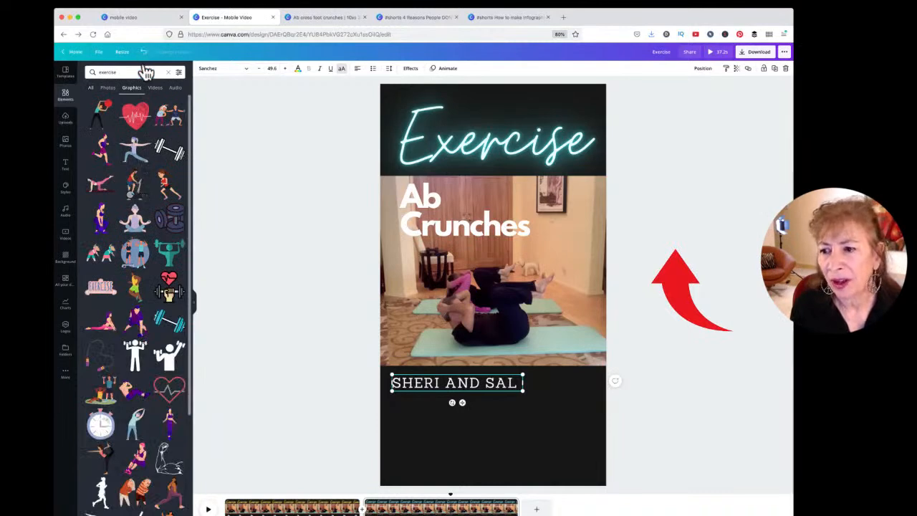
Refine the graphics search to "exercise abs" and add the seated figure silhouette with outstretched arms to the second page
click(137, 71)
text(abs)
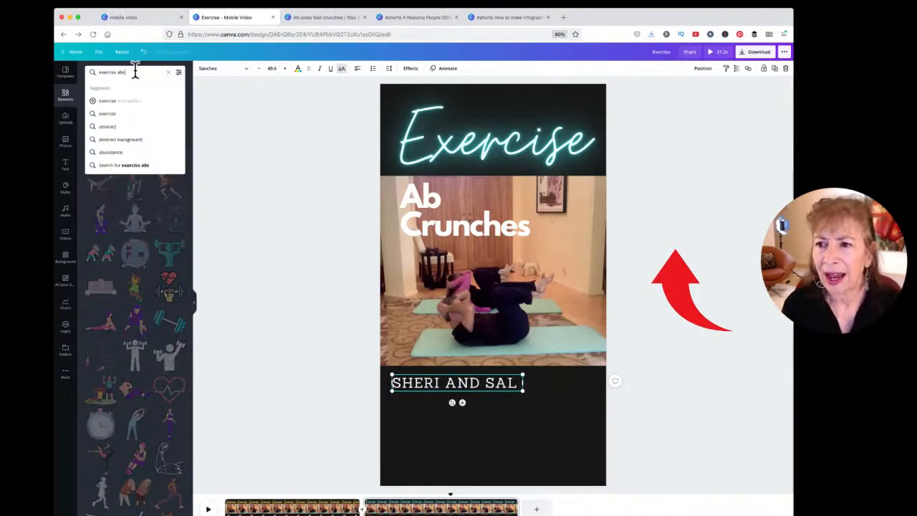
key(Return)
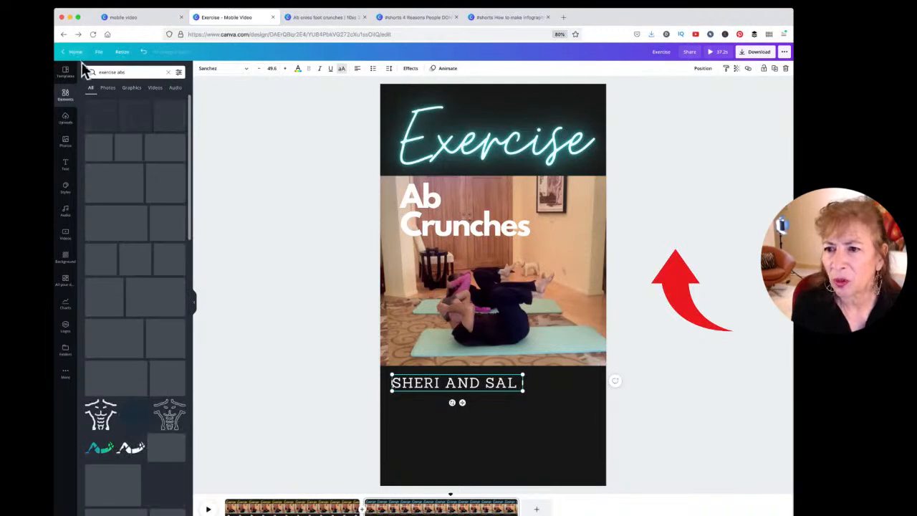
click(131, 88)
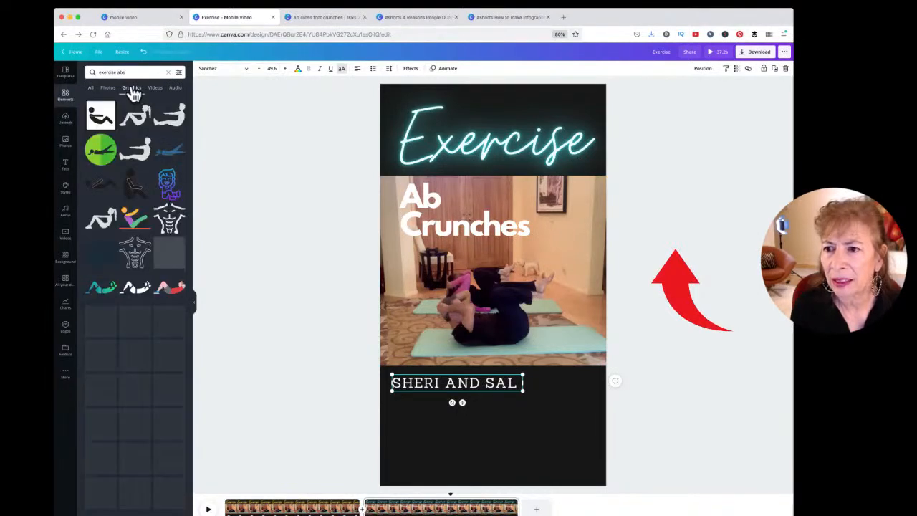
click(143, 152)
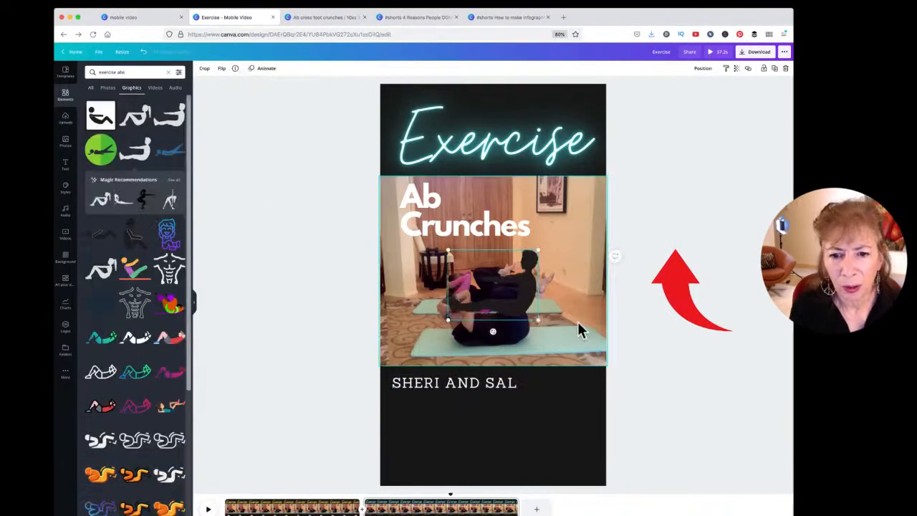
Place the silhouette enlarged in the black area beneath the footage and recolor it white
drag(501, 338, 528, 442)
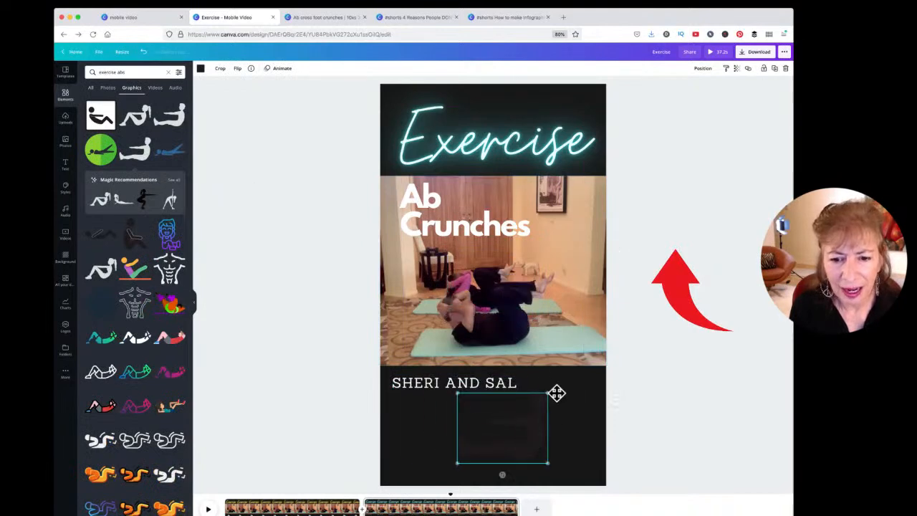
drag(546, 393, 569, 409)
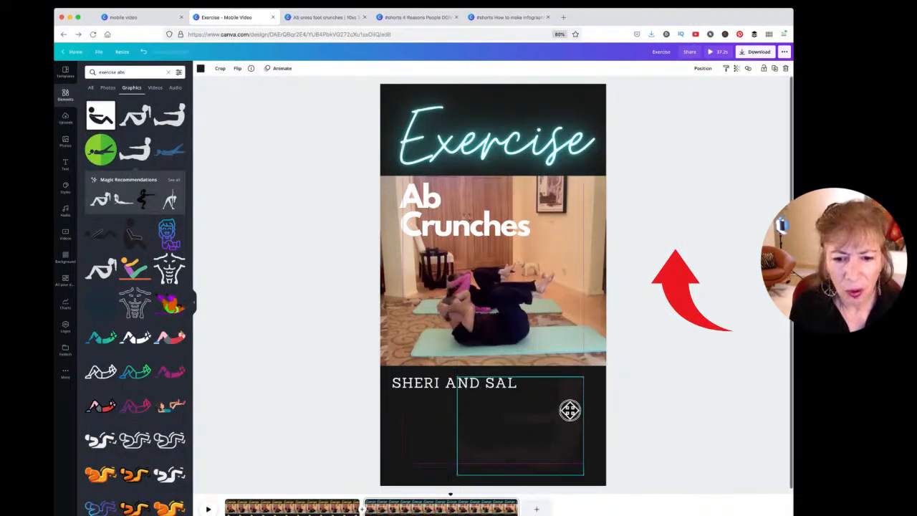
click(201, 69)
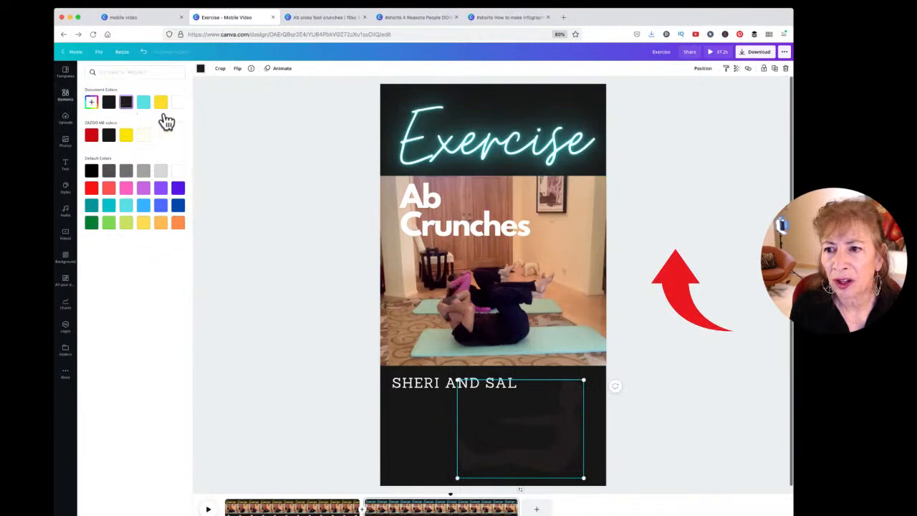
click(178, 172)
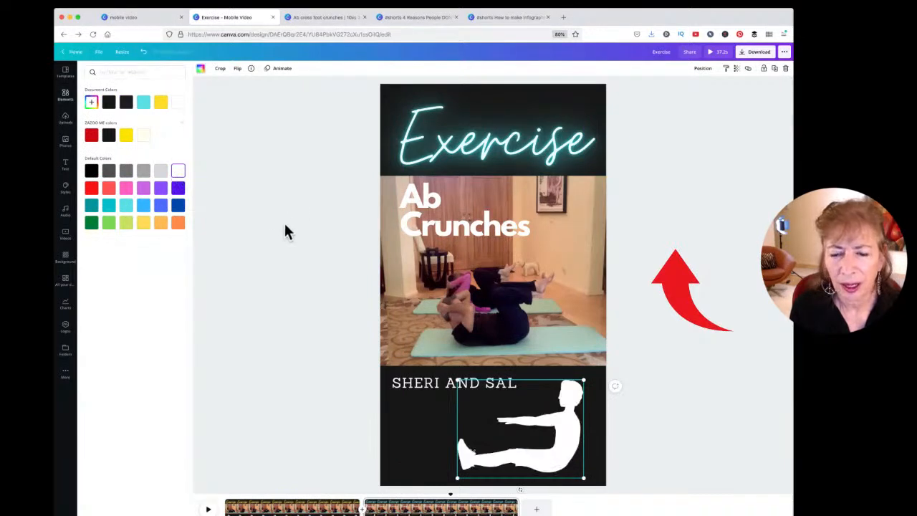
click(286, 224)
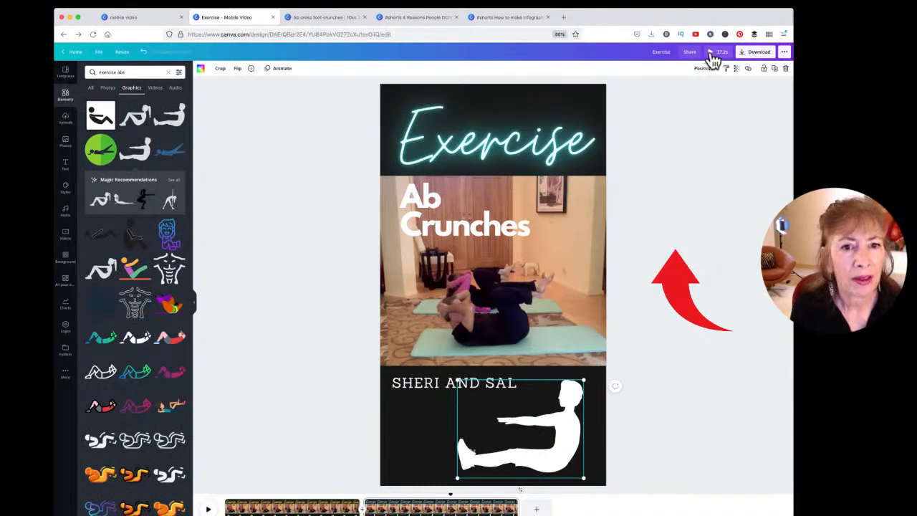
Preview the two-page video and return to the editor
click(713, 53)
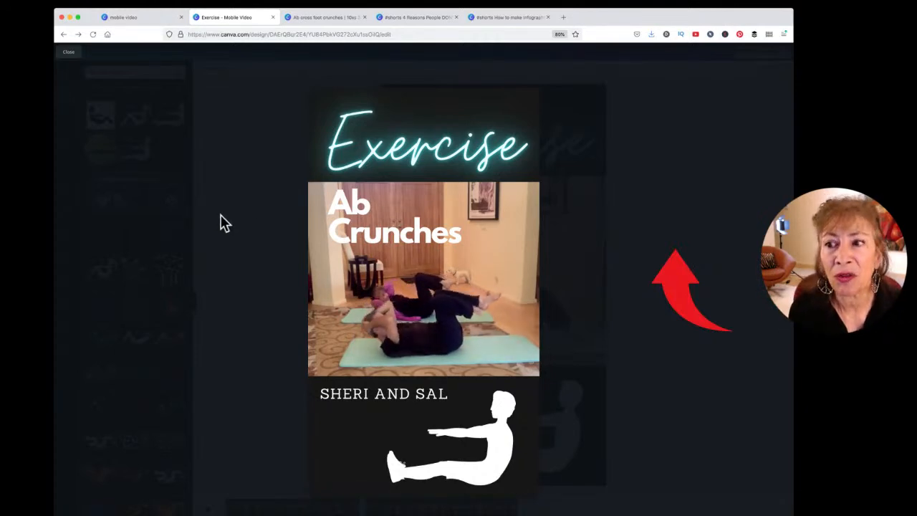
click(70, 53)
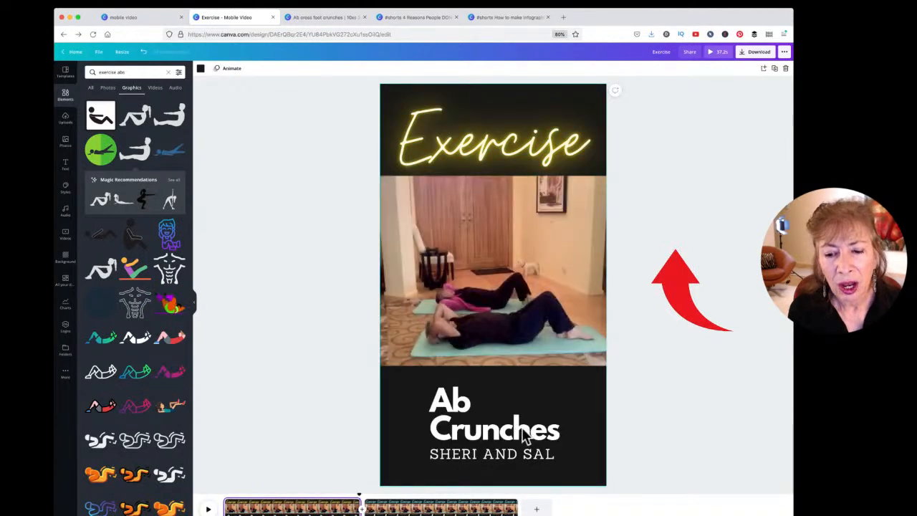
On the first page, move the footage to the page bottom and place the "Ab Crunches" title and names line in the black area above it
click(526, 430)
drag(547, 248, 543, 360)
drag(453, 405, 419, 185)
drag(454, 459, 428, 279)
Apply the Typewriter text animation to "Exercise" and the Block animation to "Ab Crunches" on the first page
click(485, 143)
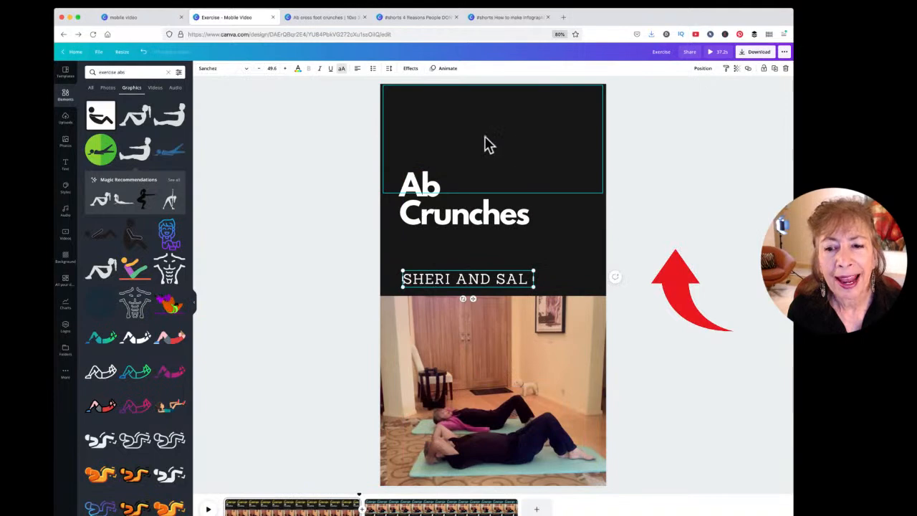
click(478, 157)
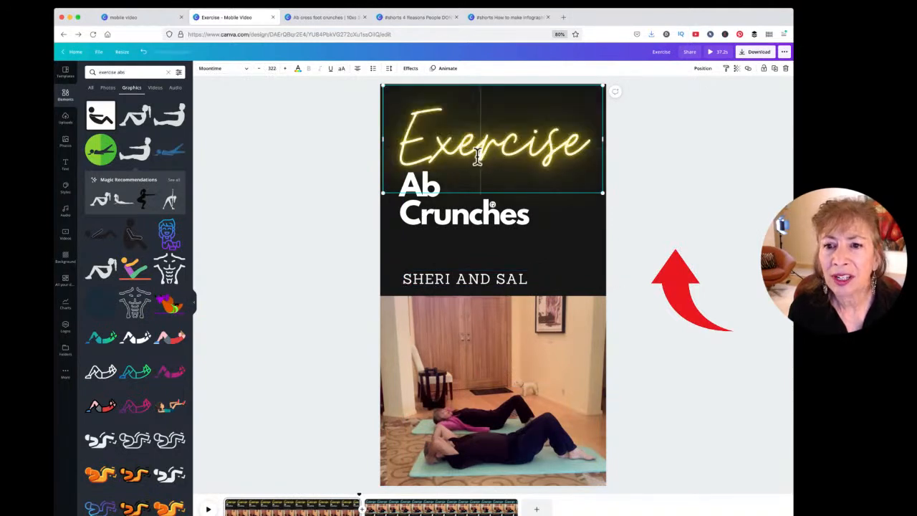
click(446, 71)
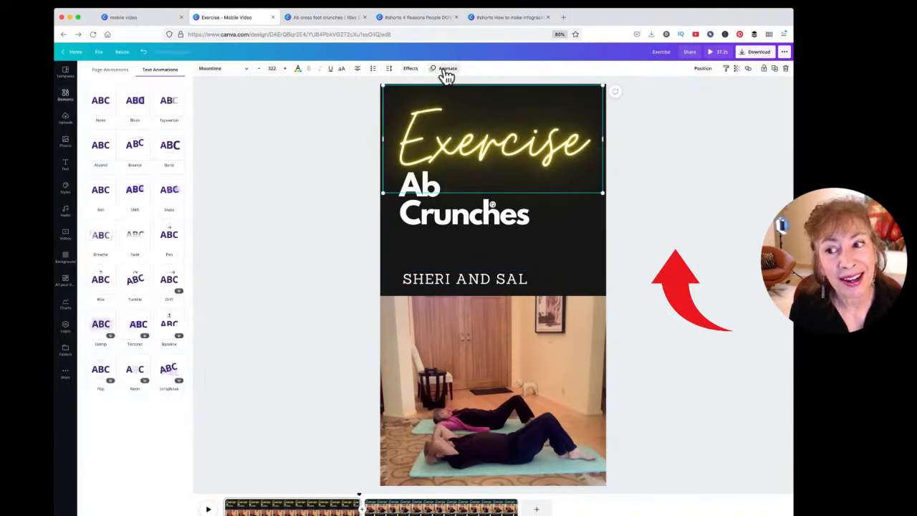
click(172, 100)
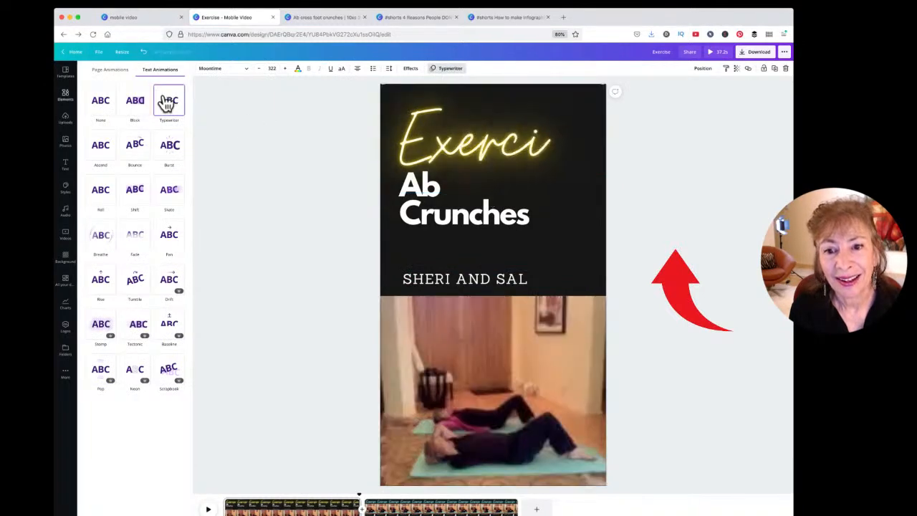
click(439, 204)
click(130, 116)
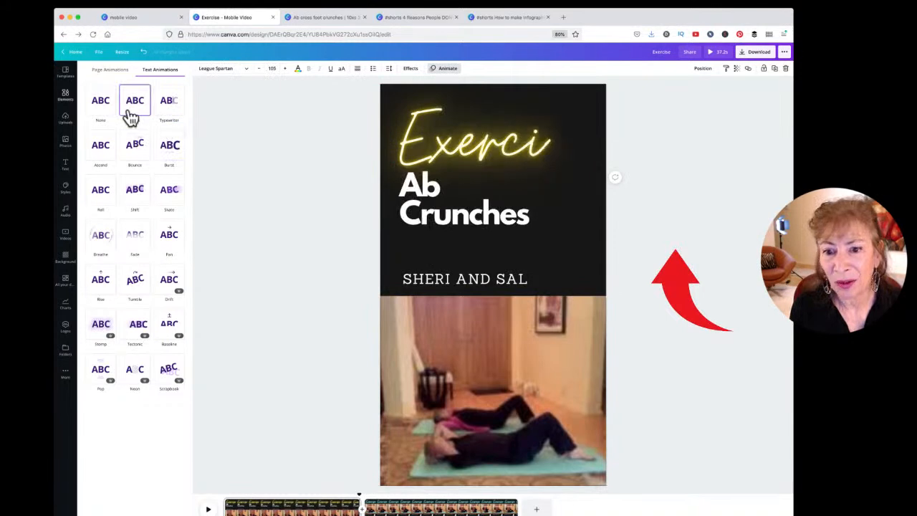
Move the first page's names line close beneath "Ab Crunches" and give it the Bounce text animation
click(479, 373)
click(481, 287)
drag(473, 289, 470, 244)
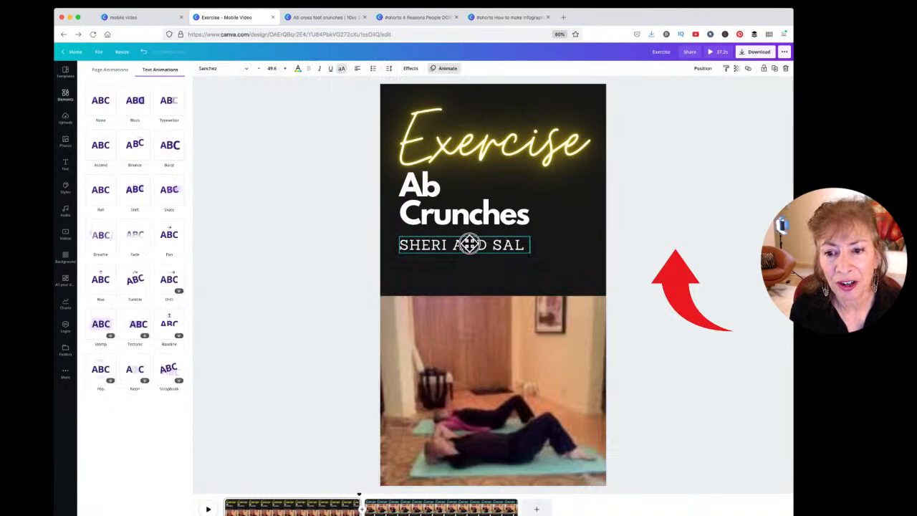
click(128, 148)
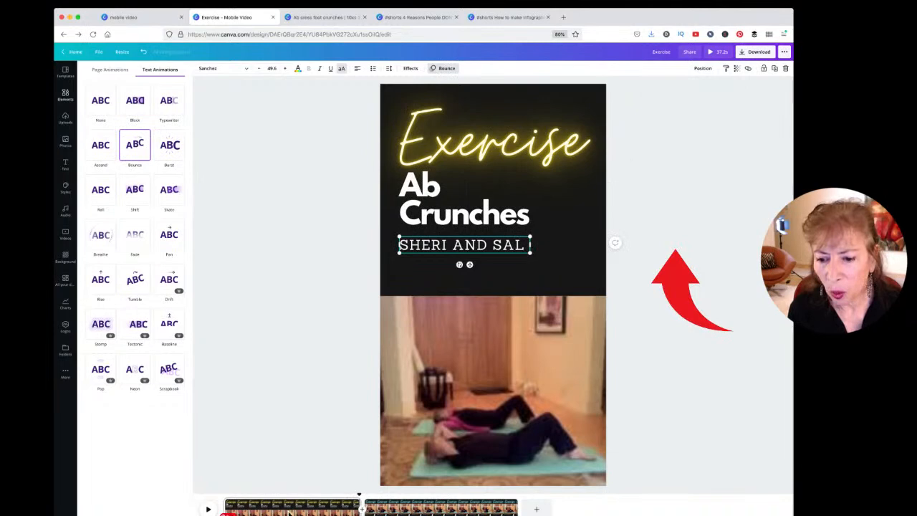
Shorten both pages on the timeline to a few seconds each and preview the video
drag(356, 502, 249, 496)
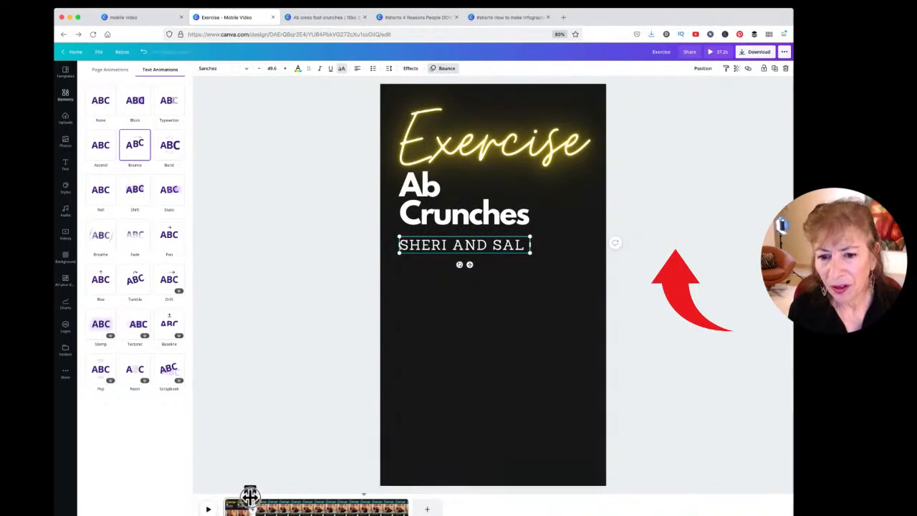
drag(389, 504, 283, 497)
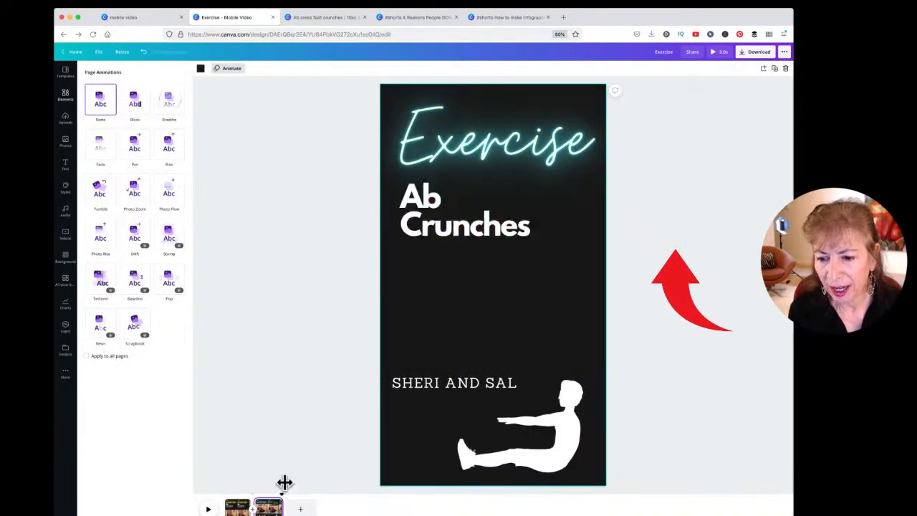
click(713, 53)
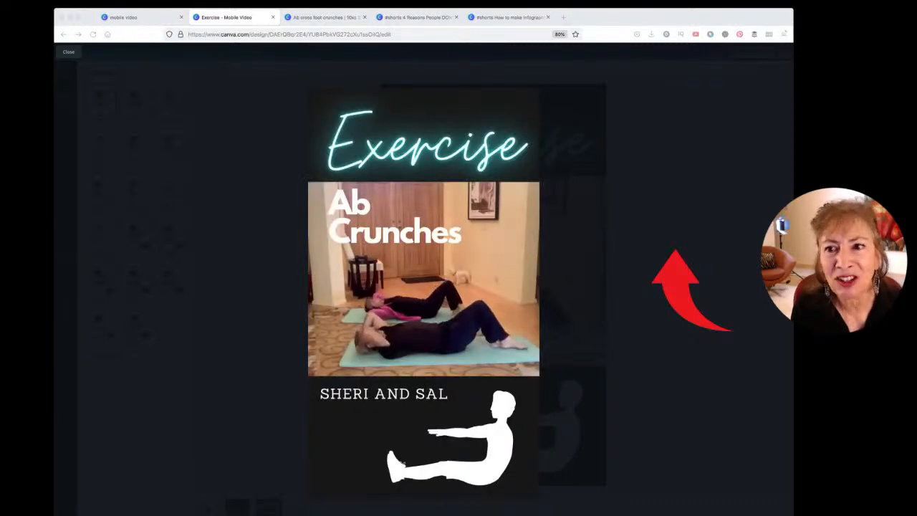
click(70, 57)
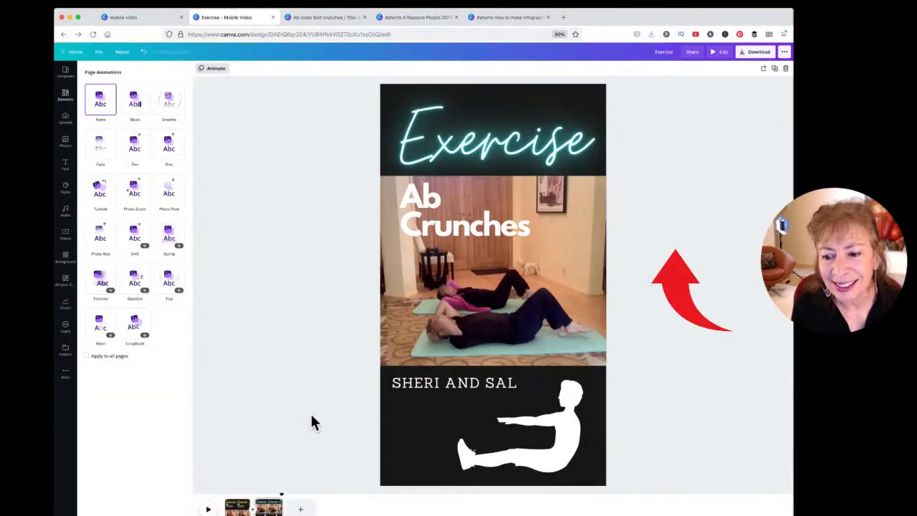
Lengthen the first page on the timeline for a total video length of 11.2 seconds and preview the result
click(248, 506)
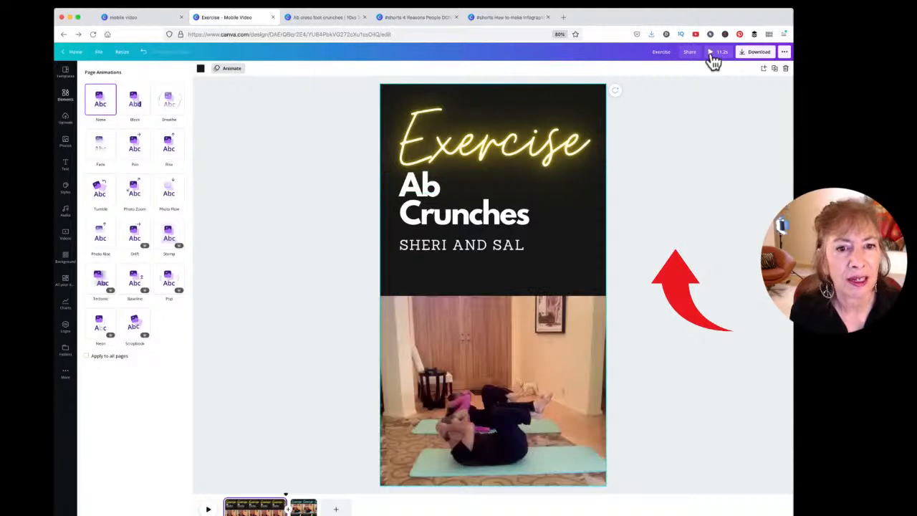
click(710, 57)
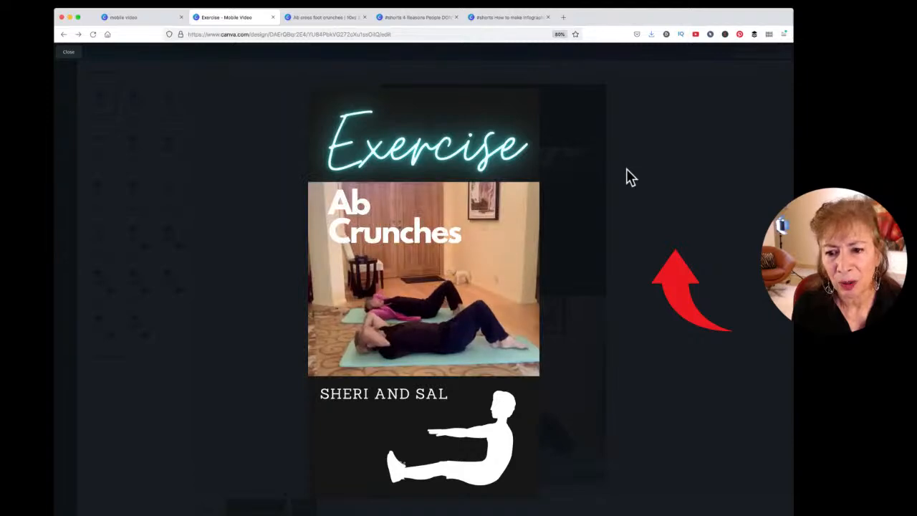
click(68, 53)
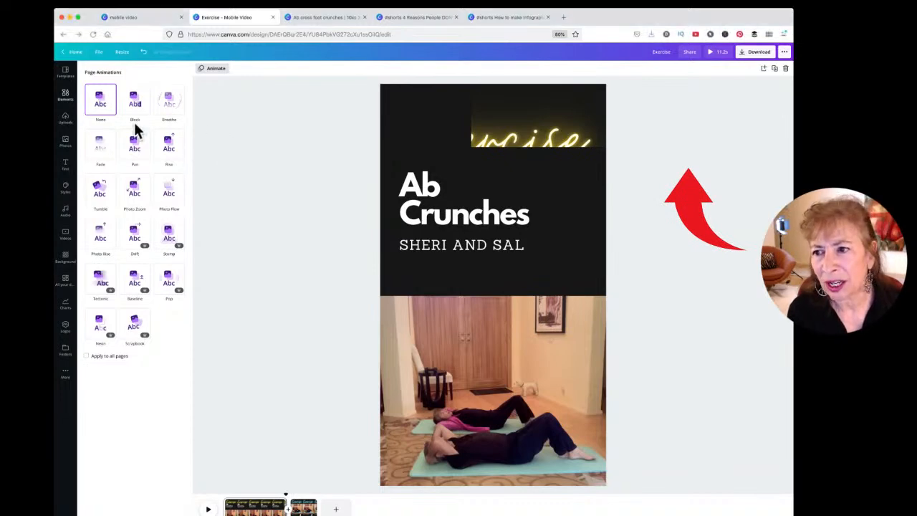
Search the elements library for "crafts"
click(65, 97)
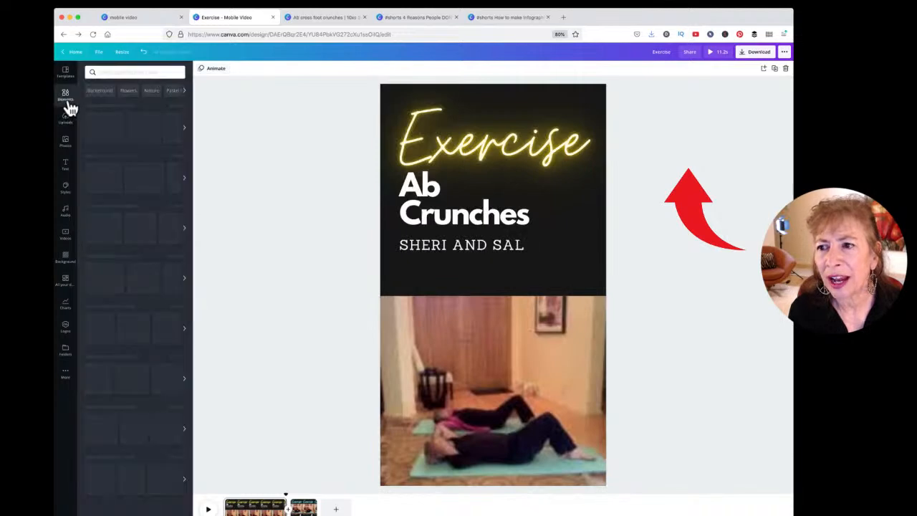
click(138, 73)
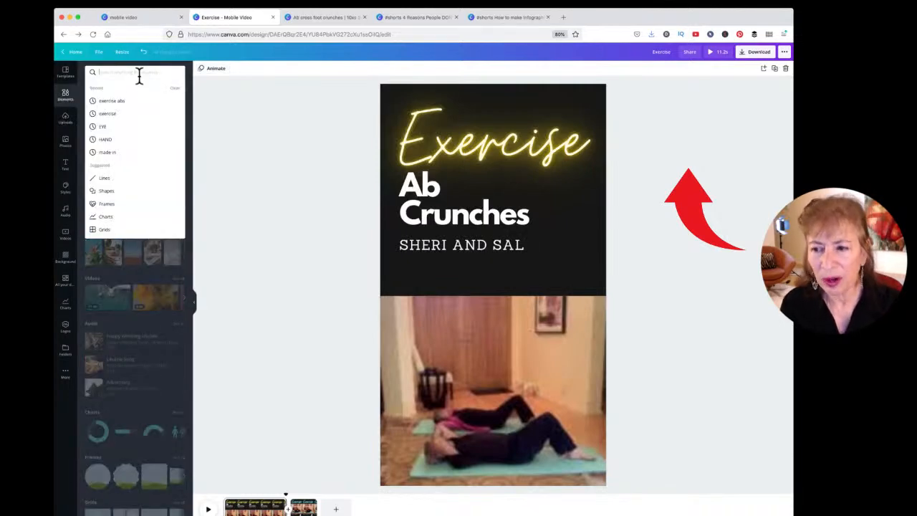
text(crafts)
key(Return)
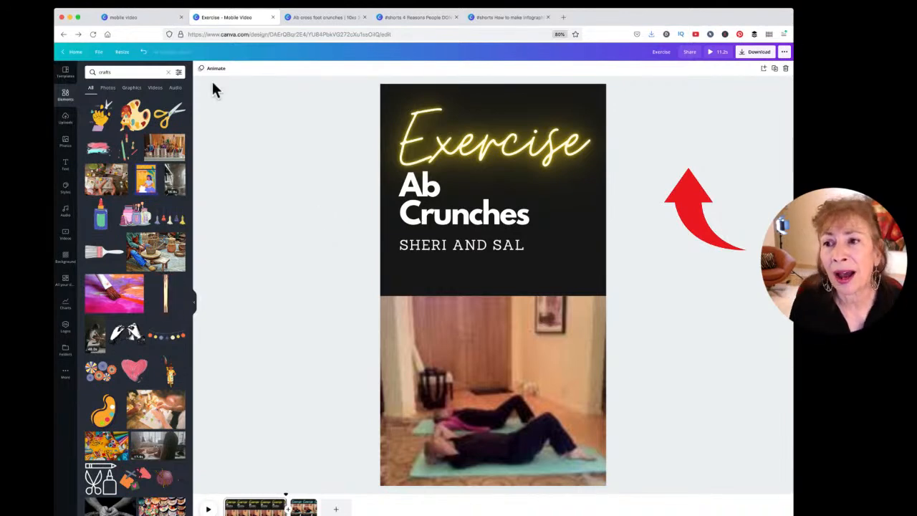
Replace the elements search with "paper crafts"
drag(126, 72, 94, 74)
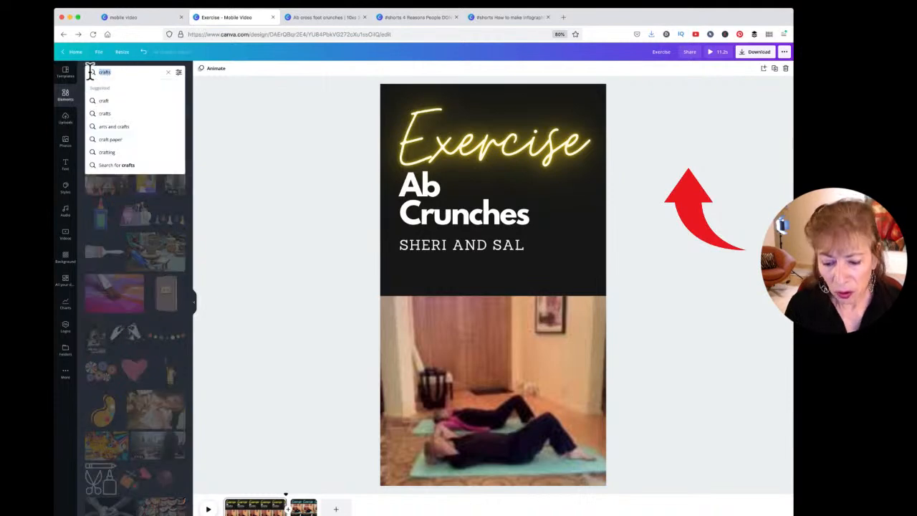
text(paper cradft)
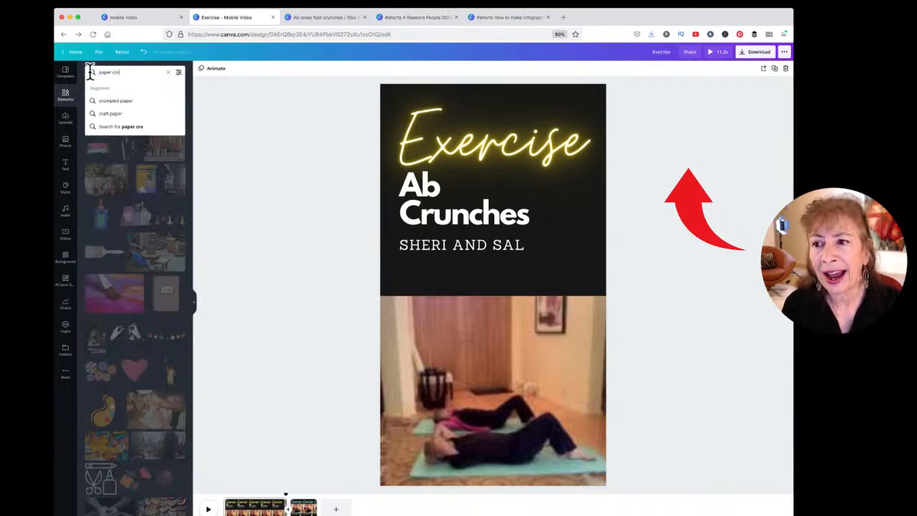
key(BackSpace)
key(BackSpace)
key(BackSpace)
text(fts)
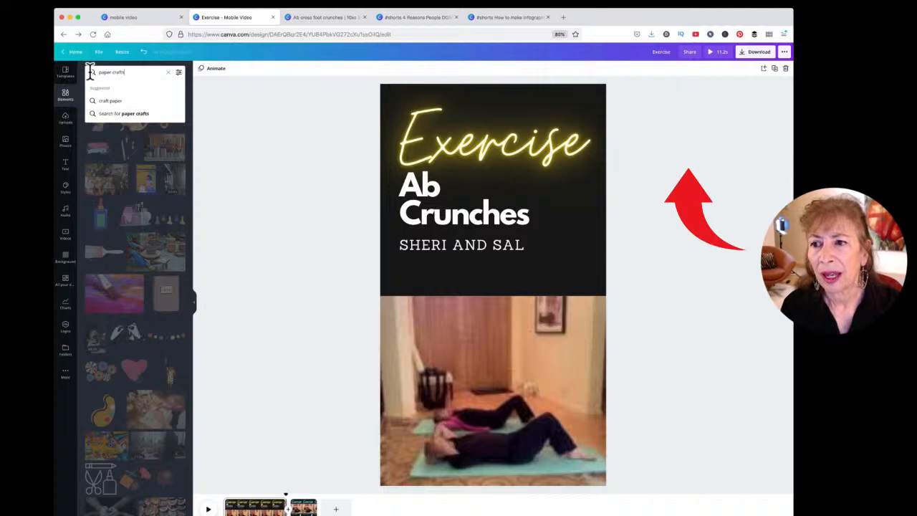
key(Return)
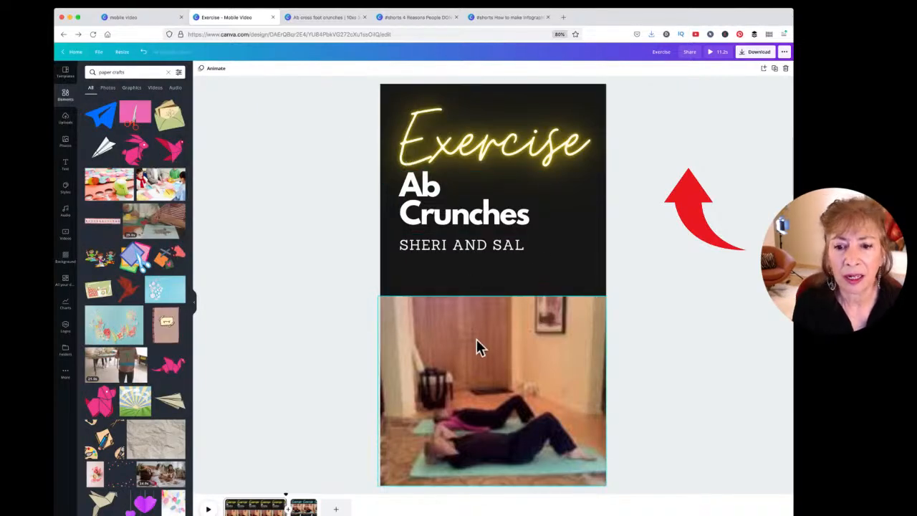
Add the pink paper-and-scissors graphic, enlarged over the upper footage, and place the green envelope graphic beside "Crunches"
click(136, 119)
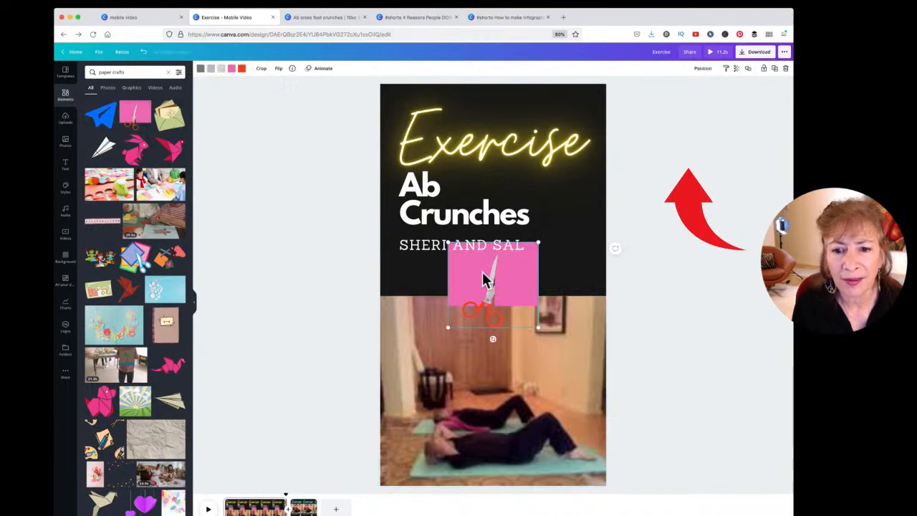
drag(523, 286, 573, 196)
drag(555, 283, 513, 323)
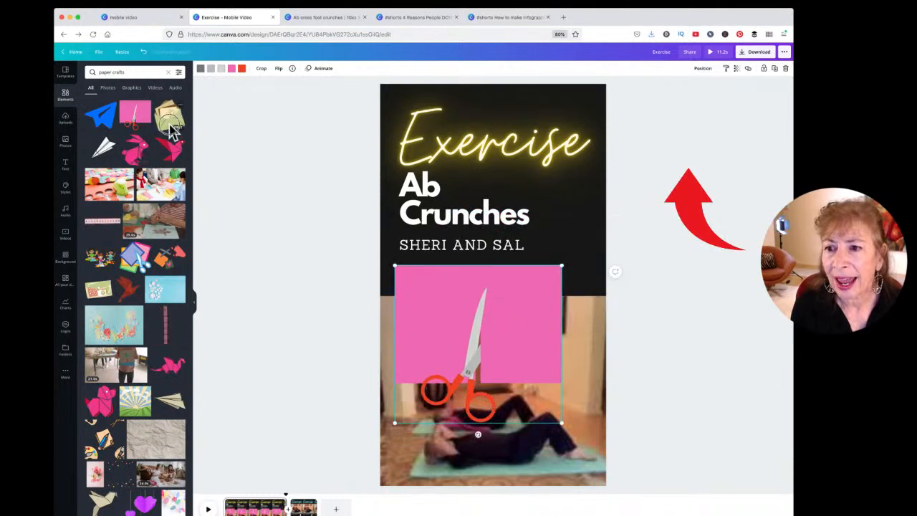
click(174, 132)
drag(495, 346, 543, 240)
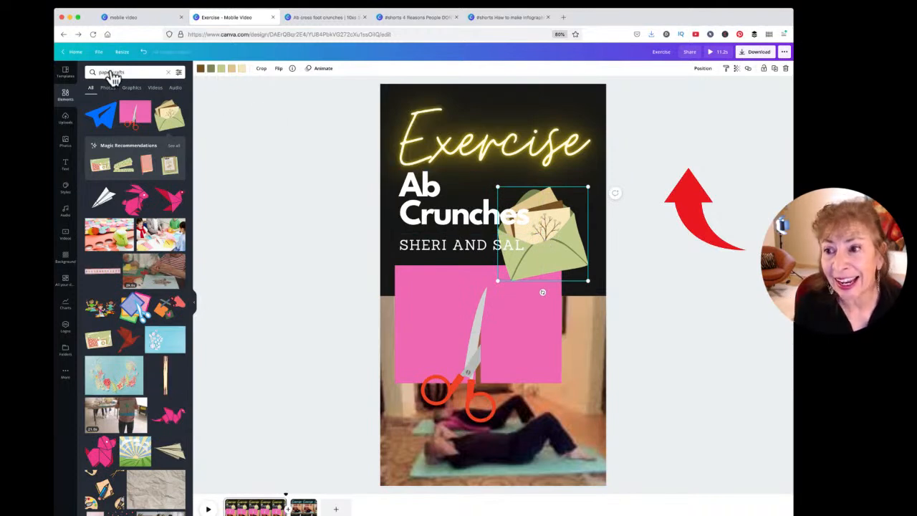
Limit the results to graphics and try the animated notebook on the lower part of the page, removing it again
click(130, 89)
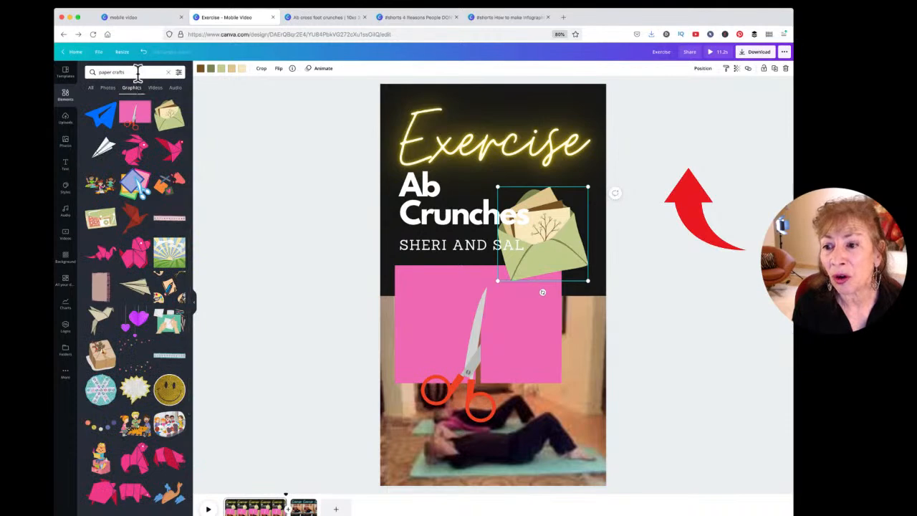
click(101, 286)
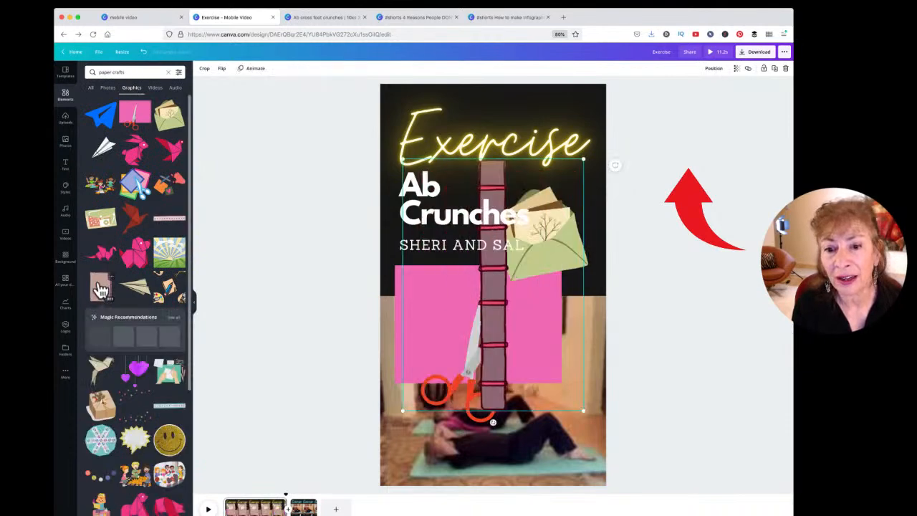
drag(487, 300, 491, 363)
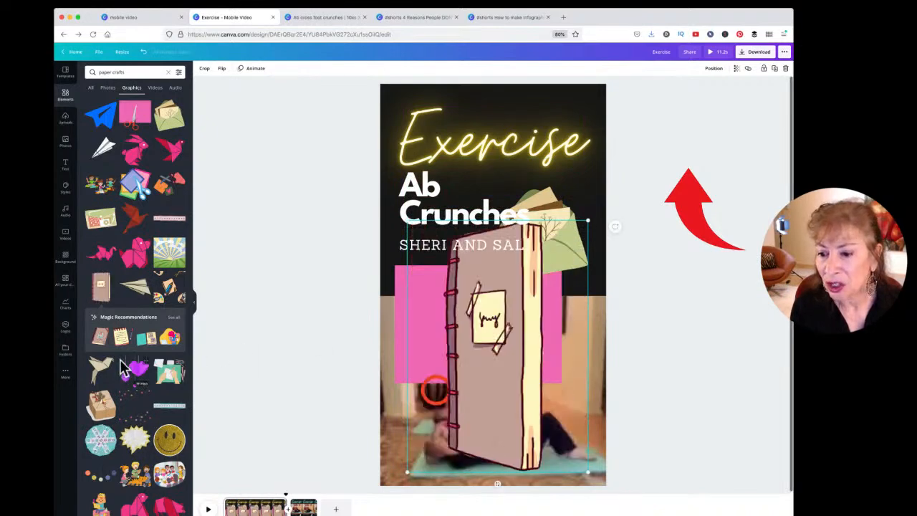
scroll(122, 368, down, 3)
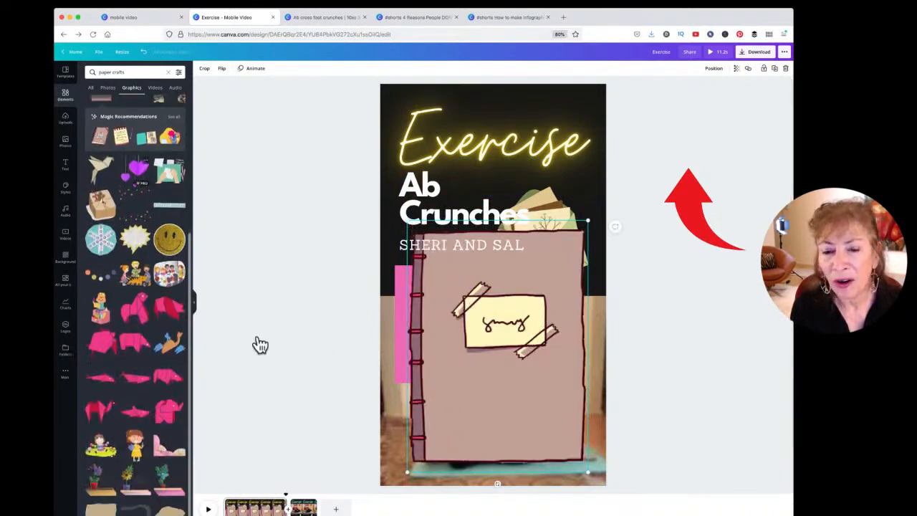
click(785, 68)
Add the teal snowflake disc graphic and place it behind the text on the upper part of the page
click(101, 219)
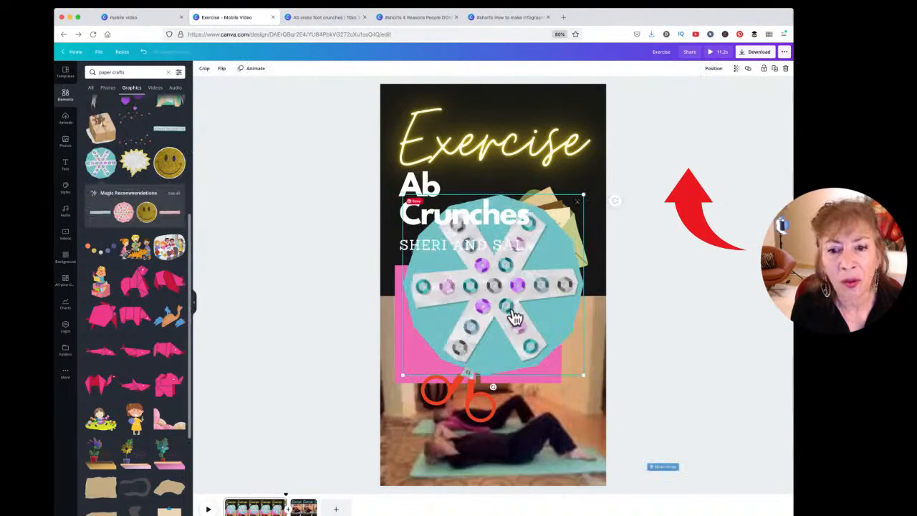
drag(537, 327, 539, 366)
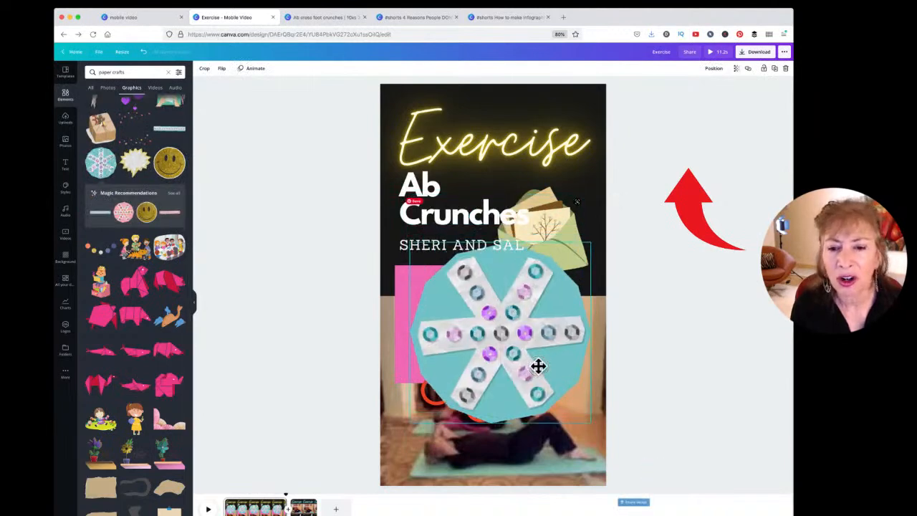
click(422, 452)
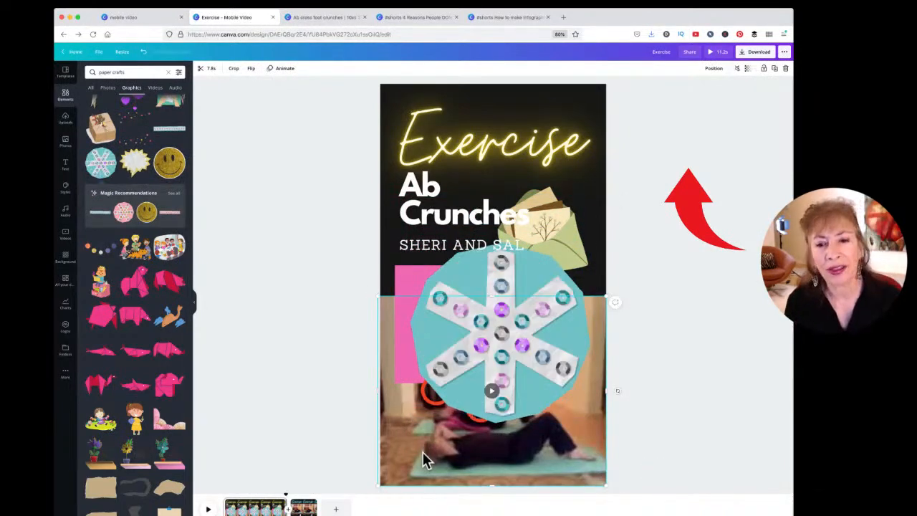
drag(499, 372, 488, 215)
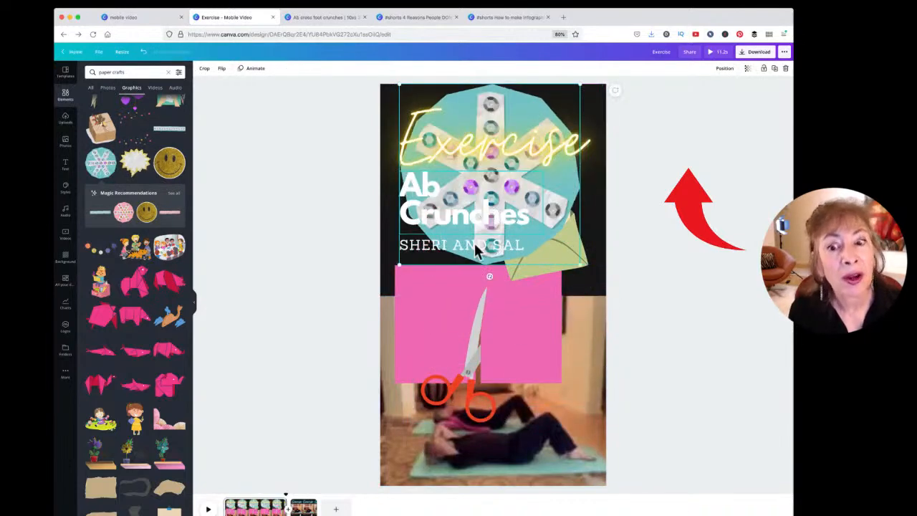
Move the footage up to mid-page and bring it forward in front of the scissors, envelope and snowflake graphics
click(524, 403)
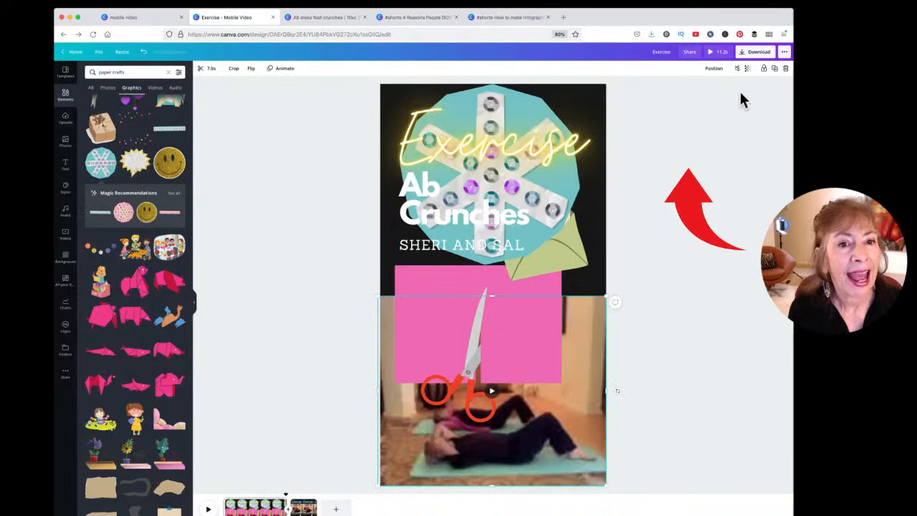
click(713, 69)
click(636, 89)
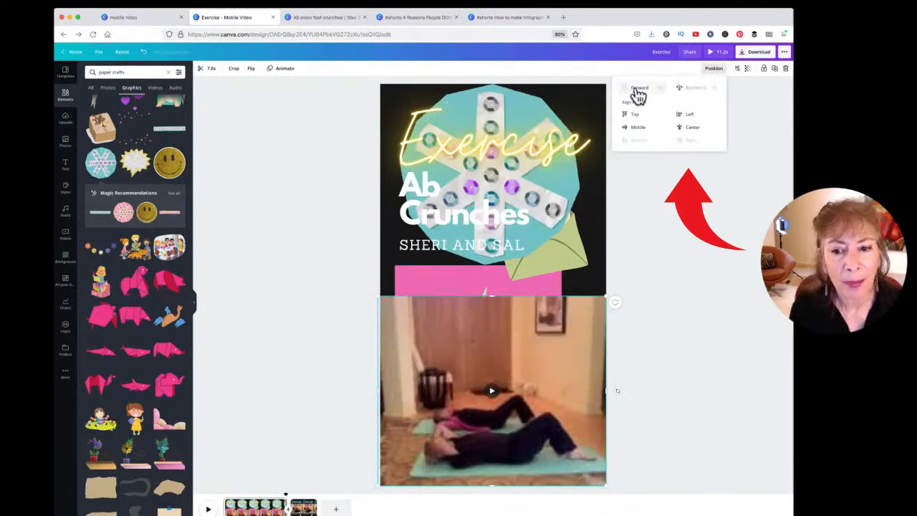
drag(557, 307, 558, 156)
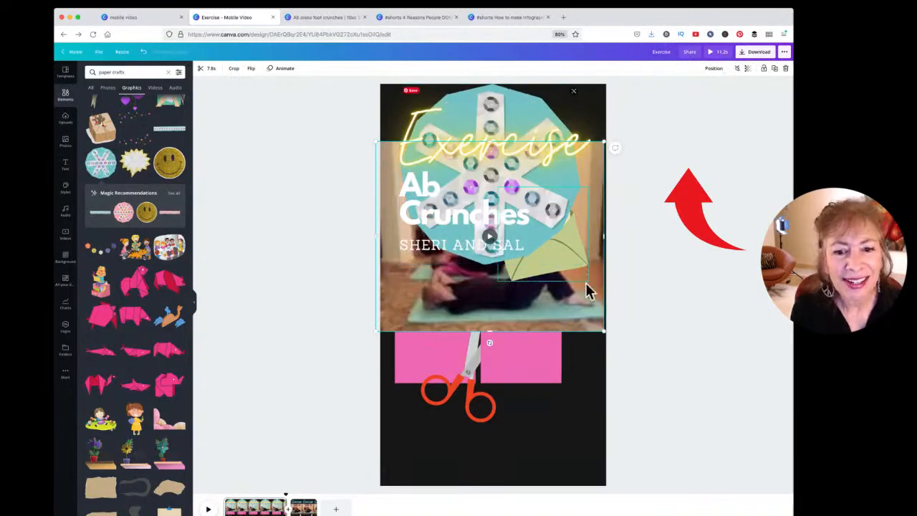
click(716, 69)
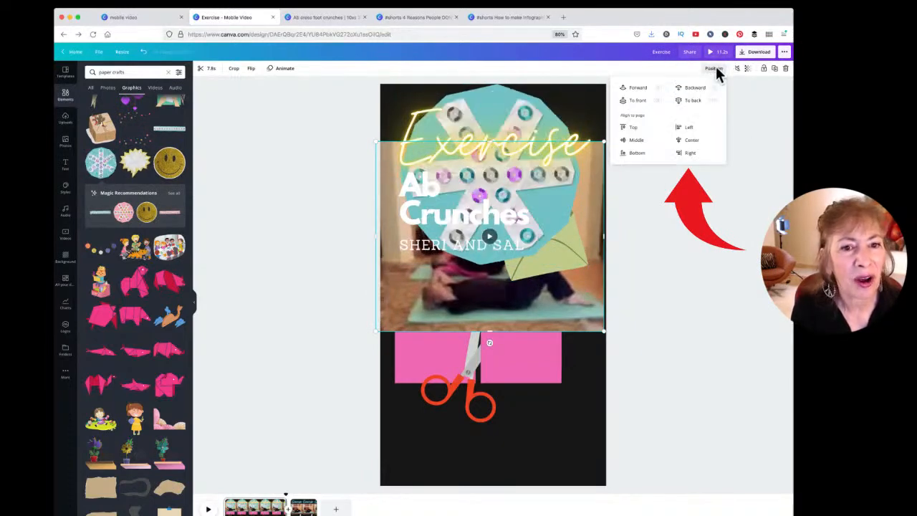
click(636, 90)
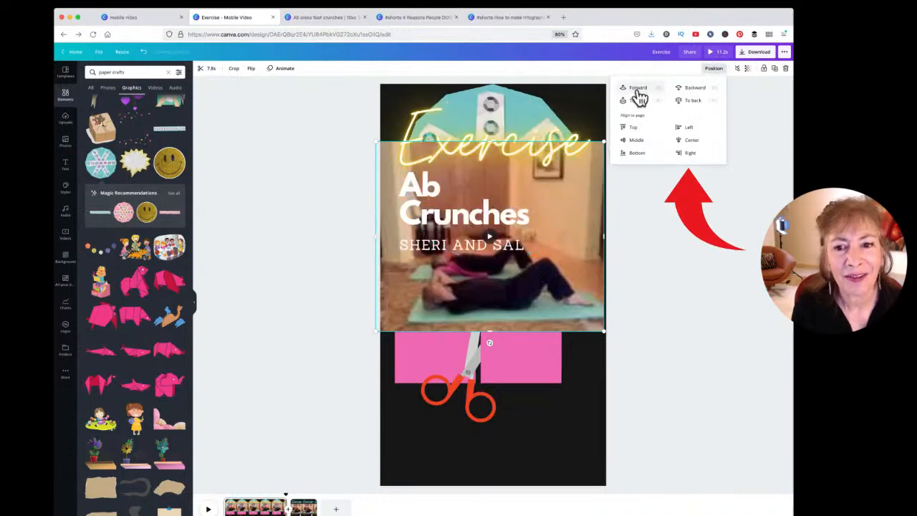
Move "Ab Crunches" below the footage over the scissors' handles, and set the slightly shifted footage's transparency to 54
click(541, 226)
drag(511, 216, 547, 411)
click(564, 206)
drag(565, 206, 585, 214)
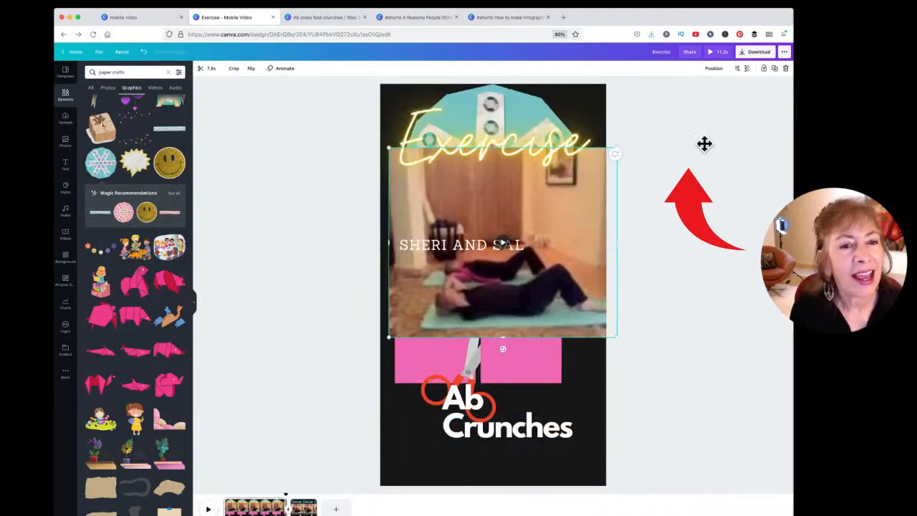
click(747, 69)
mouse_move(723, 88)
mouse_down()
mouse_move(692, 94)
mouse_move(715, 99)
mouse_move(694, 93)
mouse_move(707, 93)
mouse_up()
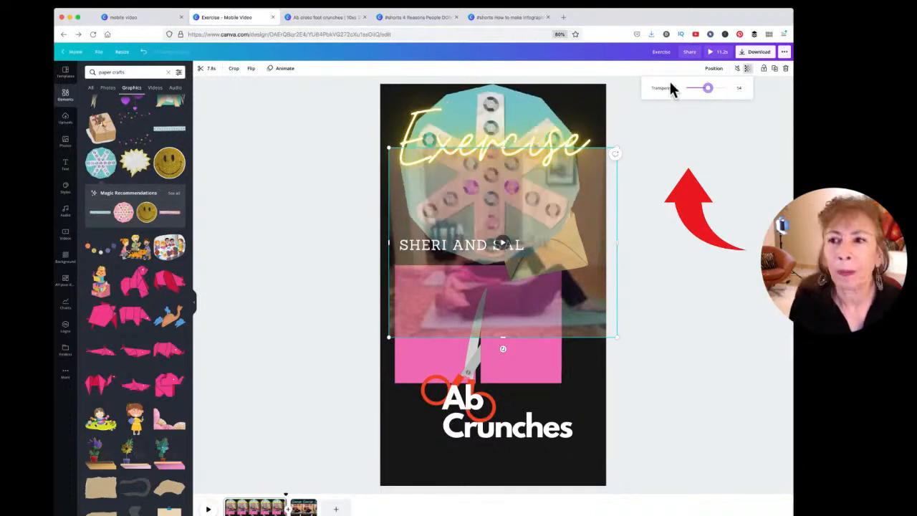
Switch to the "Ab cross foot crunches" design and move its framed video slightly down and to the right
click(304, 19)
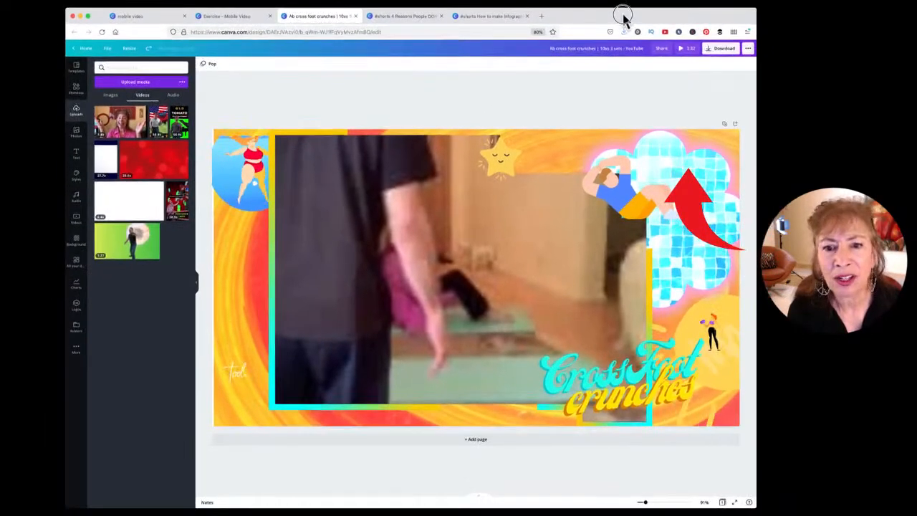
click(494, 232)
mouse_move(493, 231)
mouse_down()
mouse_move(411, 274)
mouse_move(444, 200)
mouse_move(569, 212)
mouse_move(504, 243)
mouse_up()
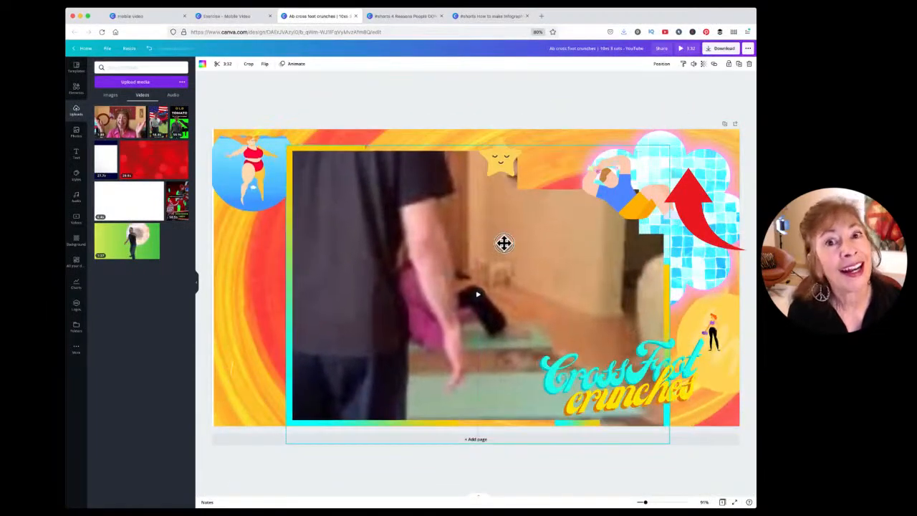
right_click(480, 246)
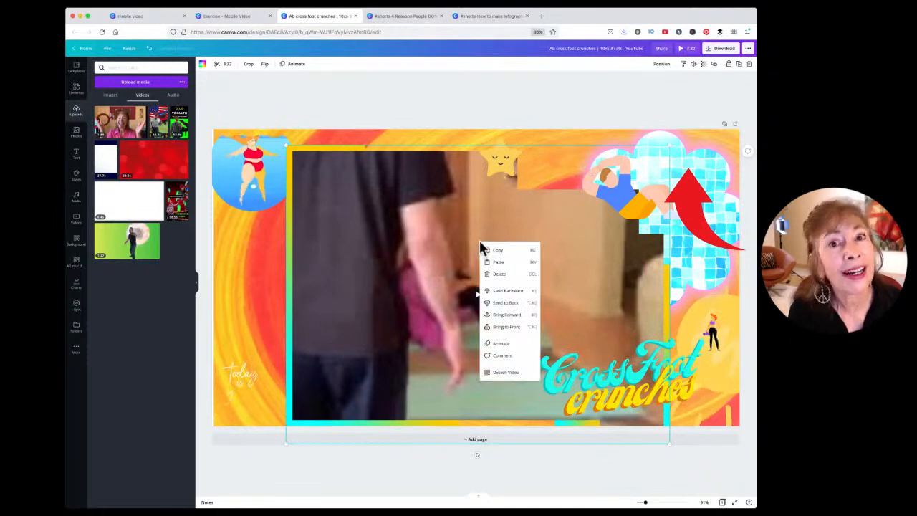
click(504, 374)
drag(508, 355, 444, 301)
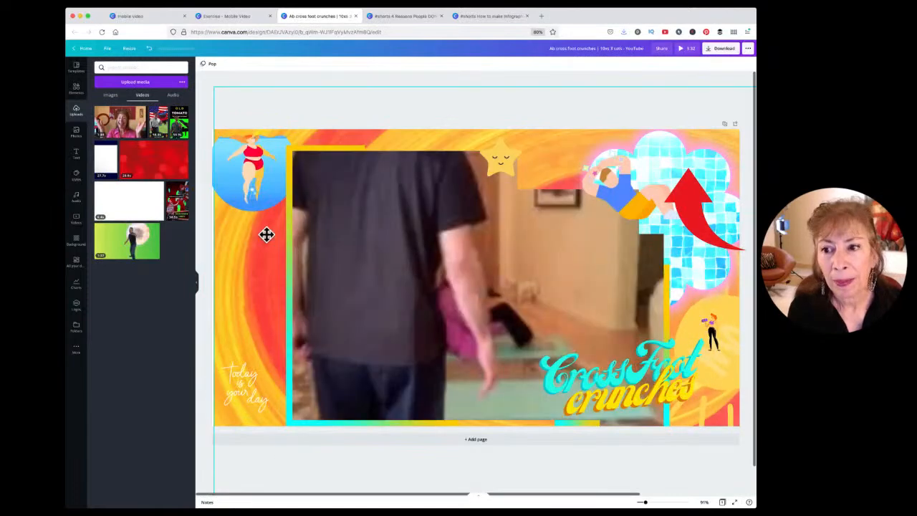
Detach the video from its frame and enlarge it to cover the whole page
right_click(417, 288)
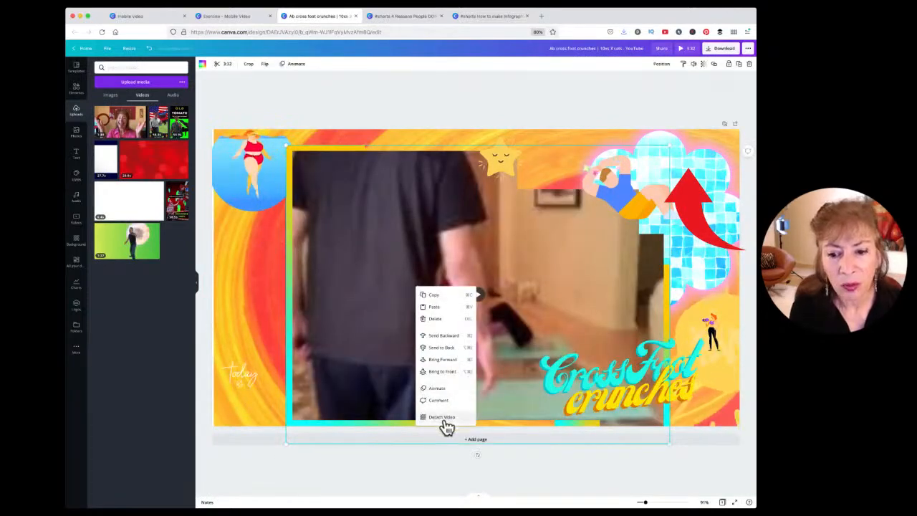
click(443, 417)
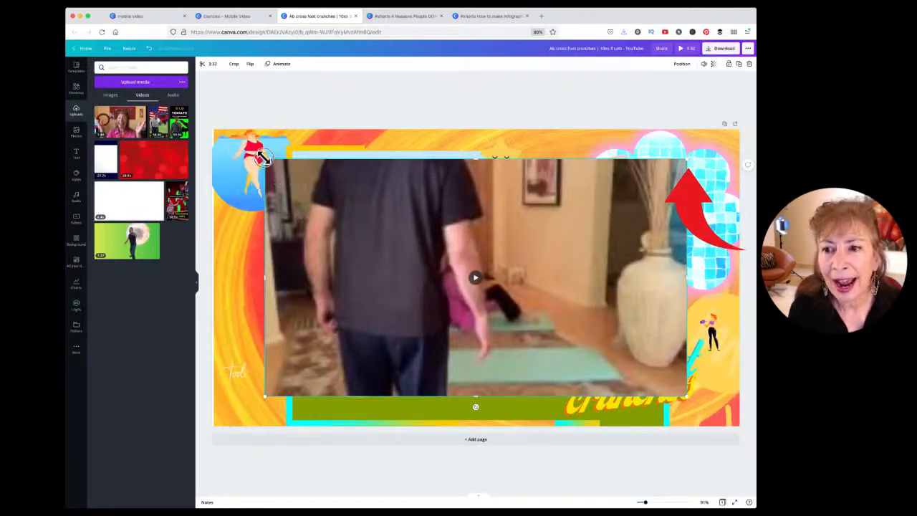
drag(265, 159, 215, 130)
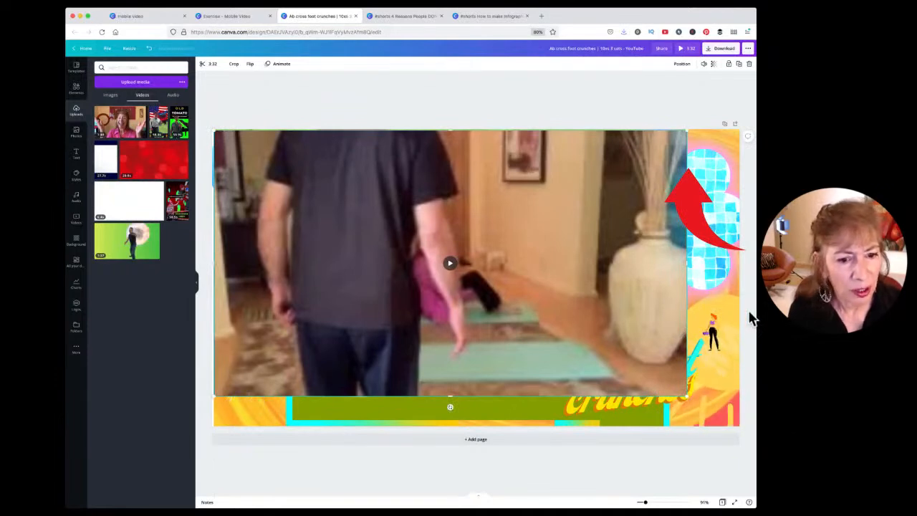
drag(683, 392, 736, 440)
Send the full-page video backward behind the empty frame, the "Cross Foot crunches" lettering and the star and exercise graphics
click(682, 64)
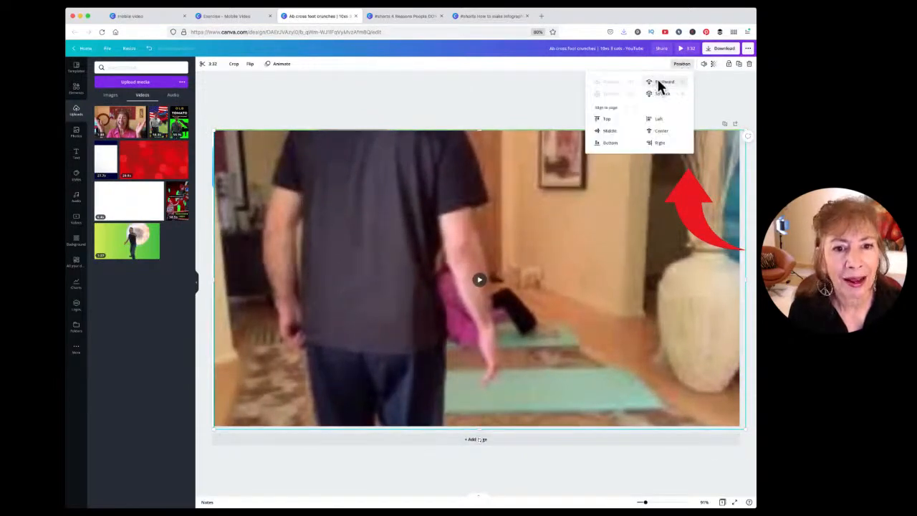
click(660, 83)
click(660, 83)
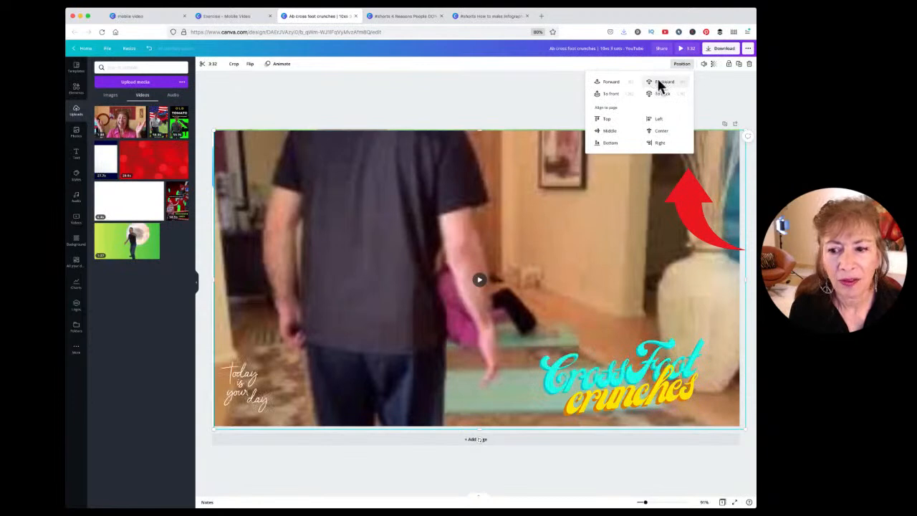
click(658, 81)
click(659, 81)
click(659, 81)
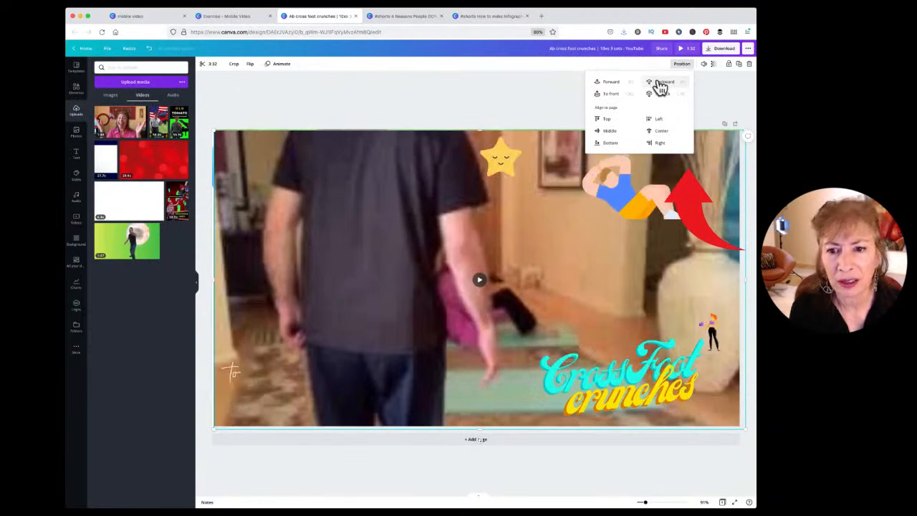
click(659, 84)
Shrink the empty frame to roughly half the page width and place it near the middle of the page over the video
drag(489, 220, 451, 215)
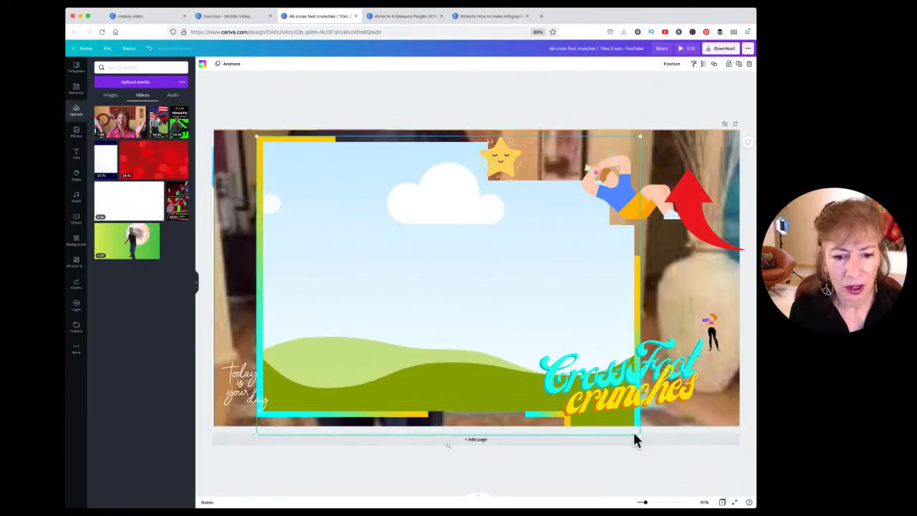
drag(638, 434, 497, 320)
click(602, 235)
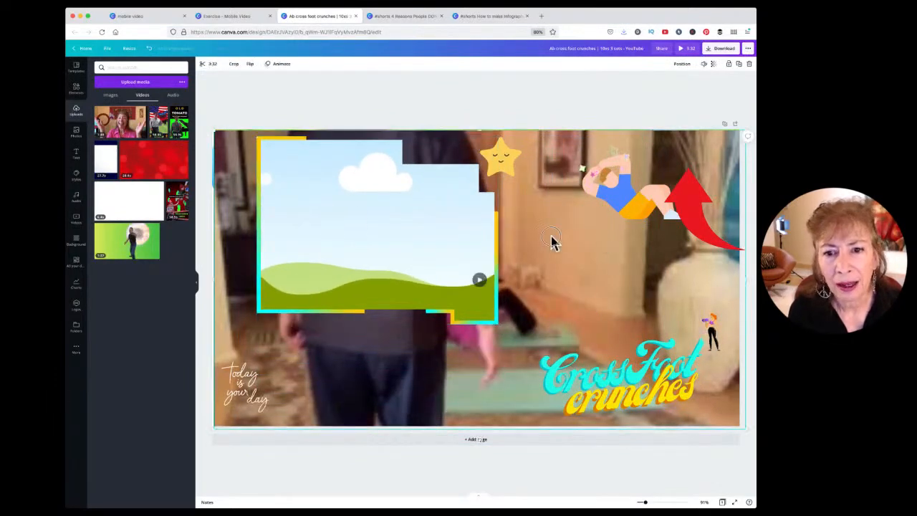
drag(346, 219, 449, 261)
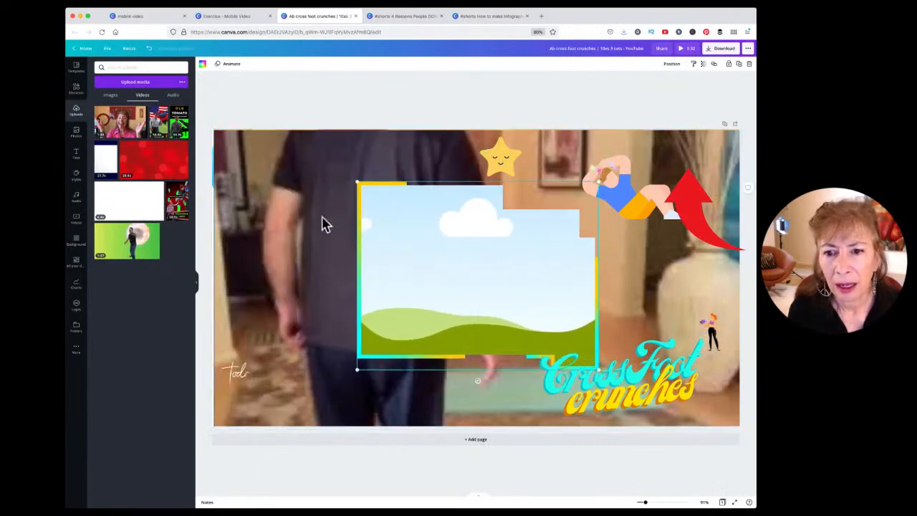
click(245, 205)
Undo the frame and layer-order changes and restore the video inside its frame
key(super+z)
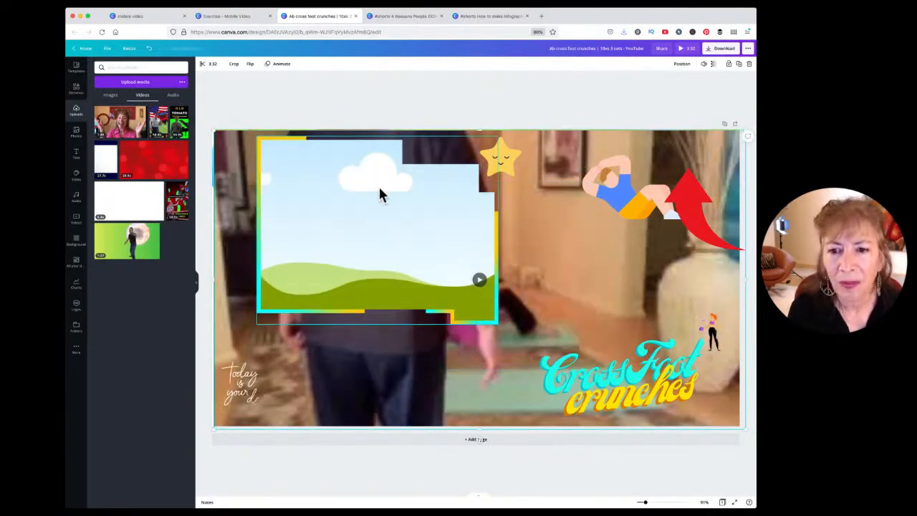
key(super+z)
key(super+z)
key(super+z)
key(super+z)
key(super+z)
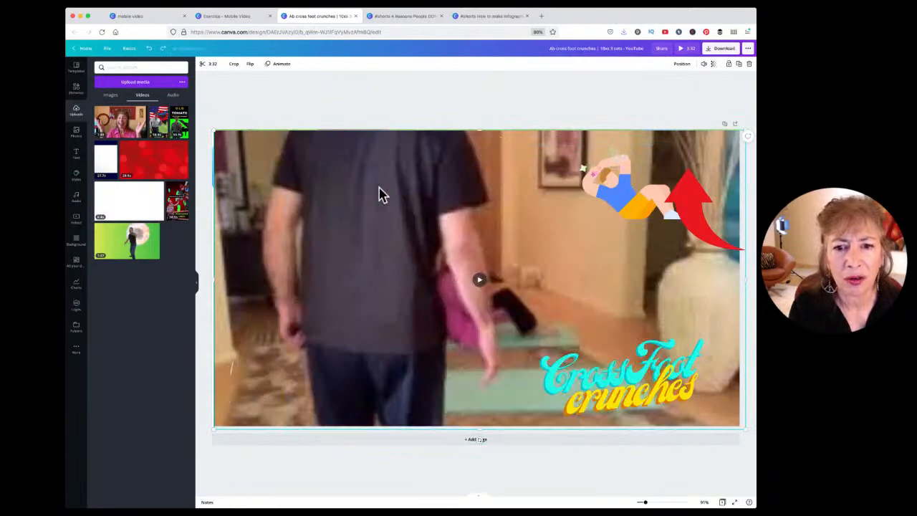
key(super+z)
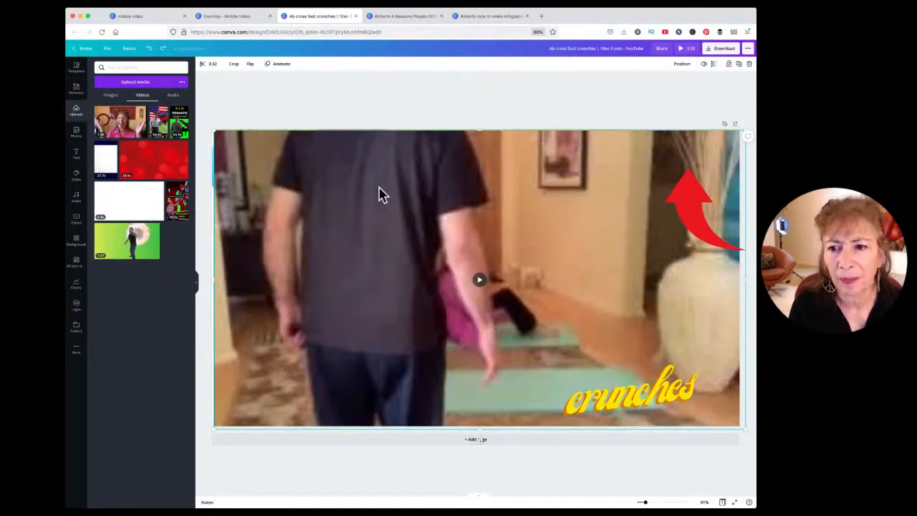
key(super+shift+z)
key(super+shift+z)
key(super+shift+z)
drag(407, 229, 428, 223)
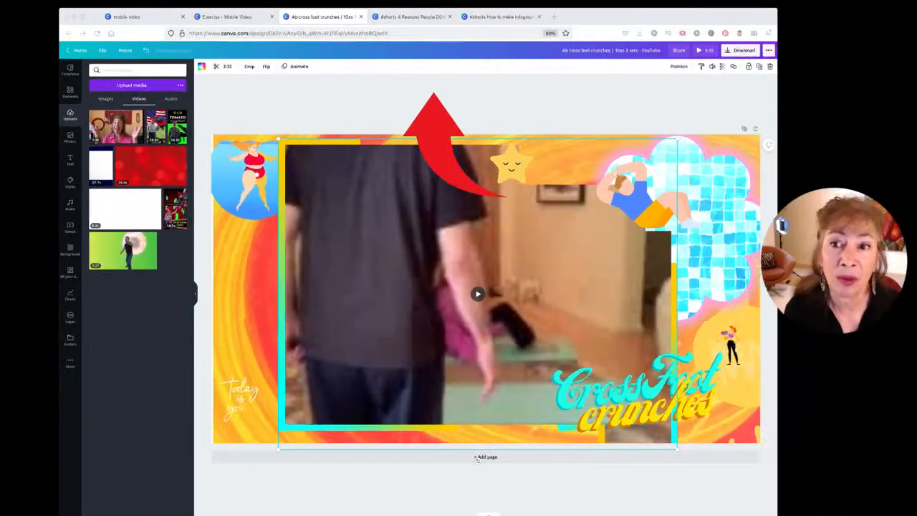
Create a resized copy of the design in the Mobile Video format
click(126, 51)
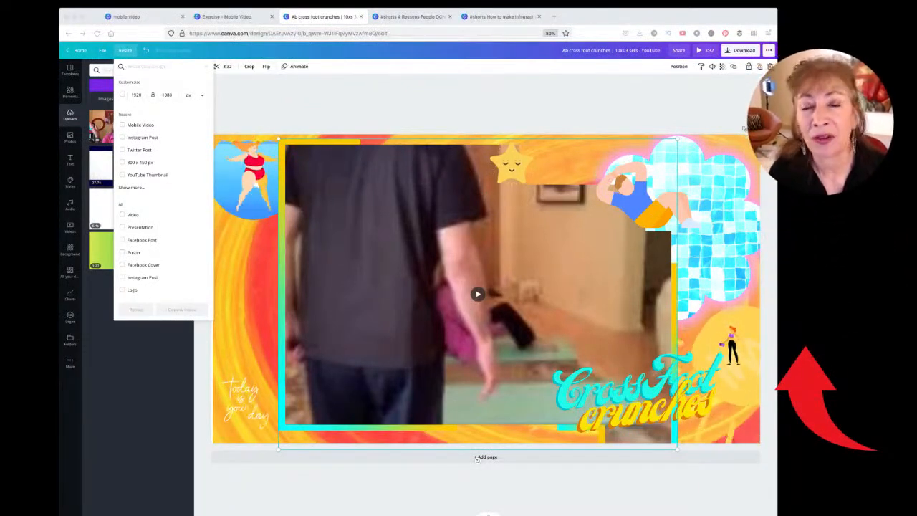
click(146, 121)
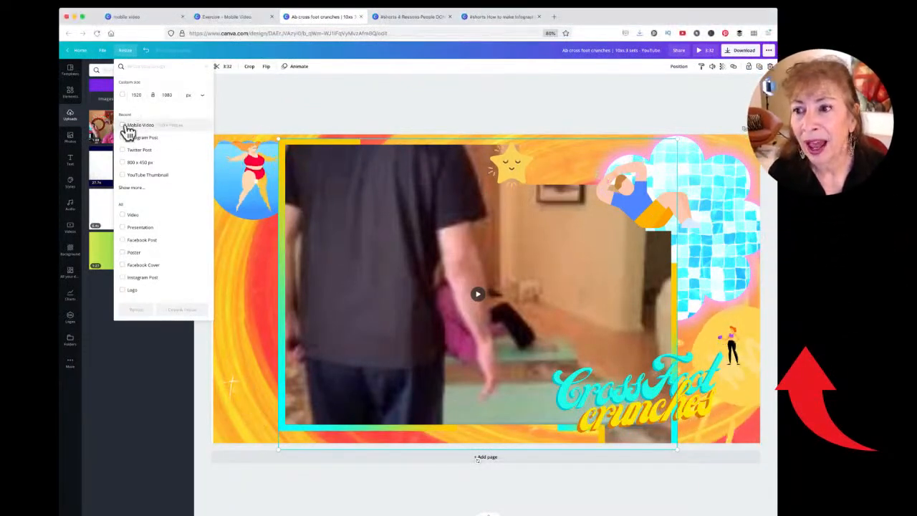
click(122, 126)
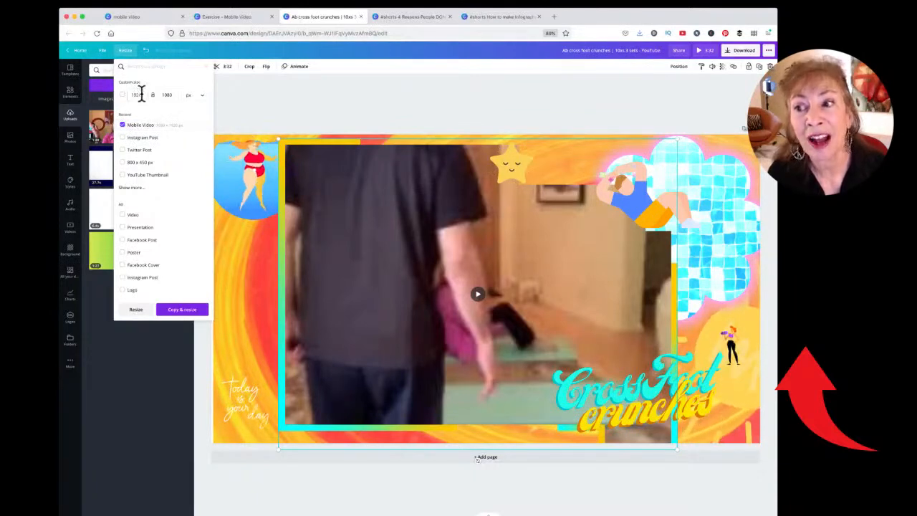
drag(176, 96, 156, 95)
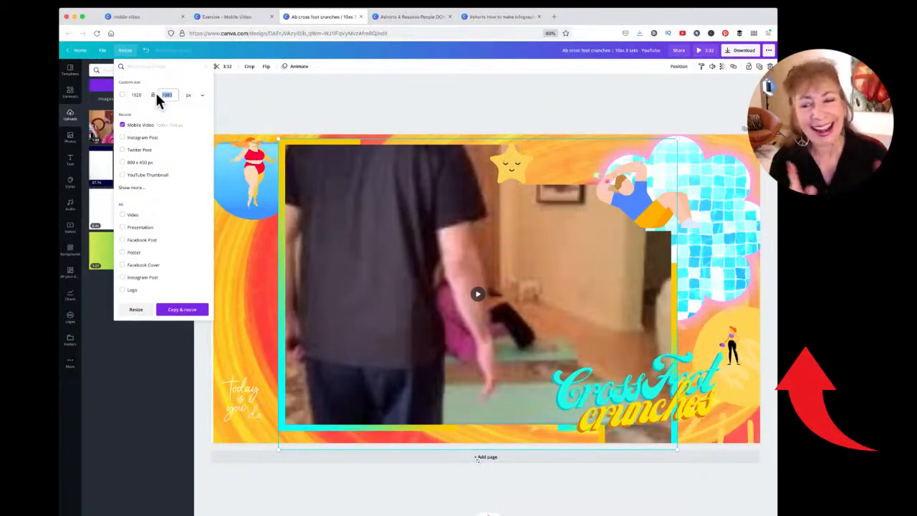
scroll(172, 215, down, 1)
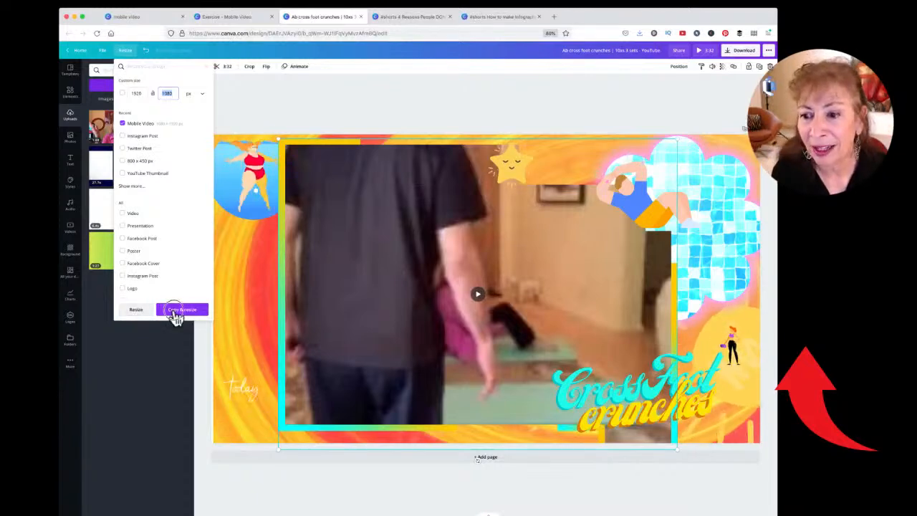
click(175, 312)
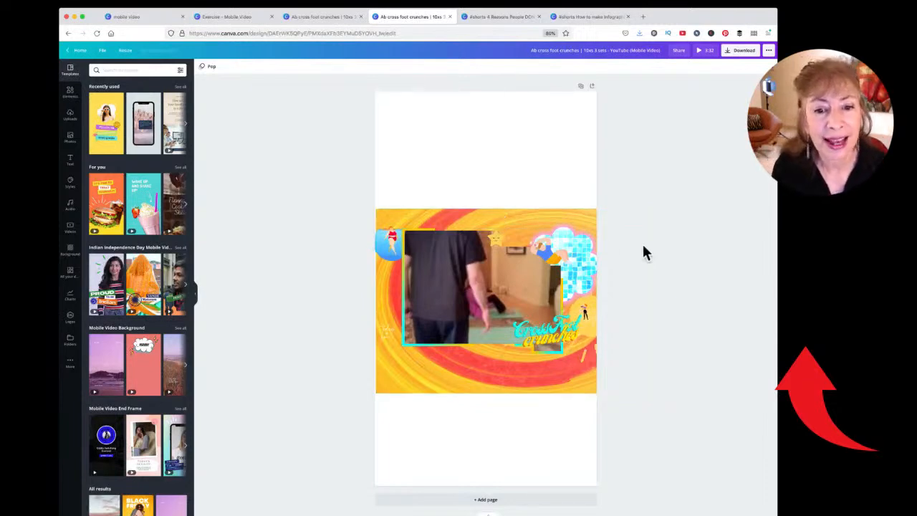
Enlarge the orange swirl background image until it covers the whole vertical page
click(545, 376)
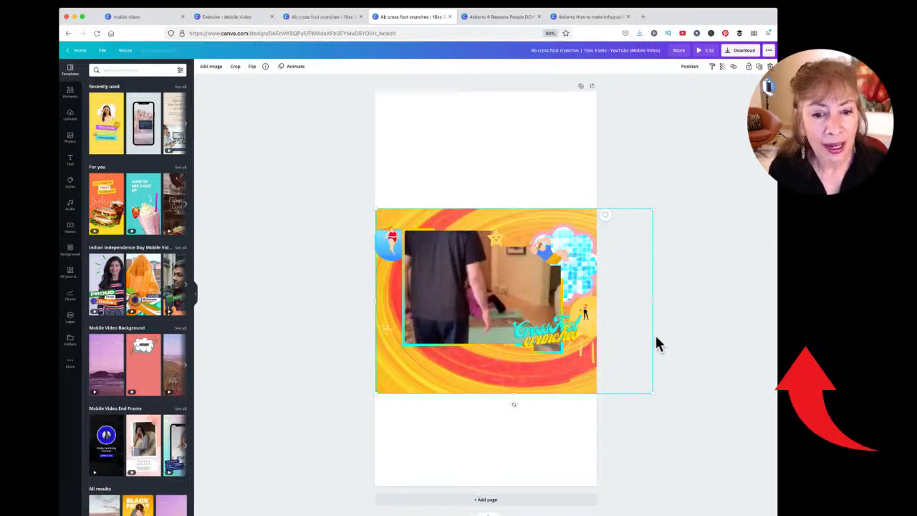
drag(655, 303, 711, 318)
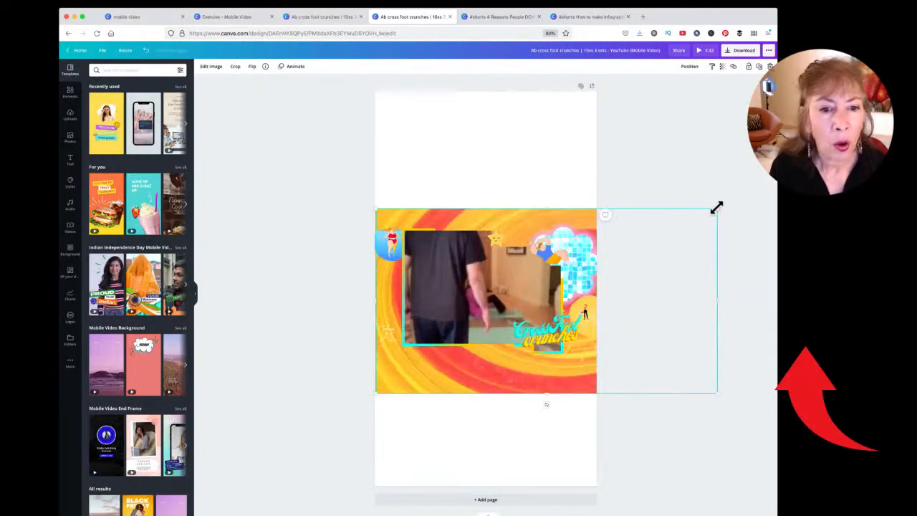
drag(720, 203, 756, 43)
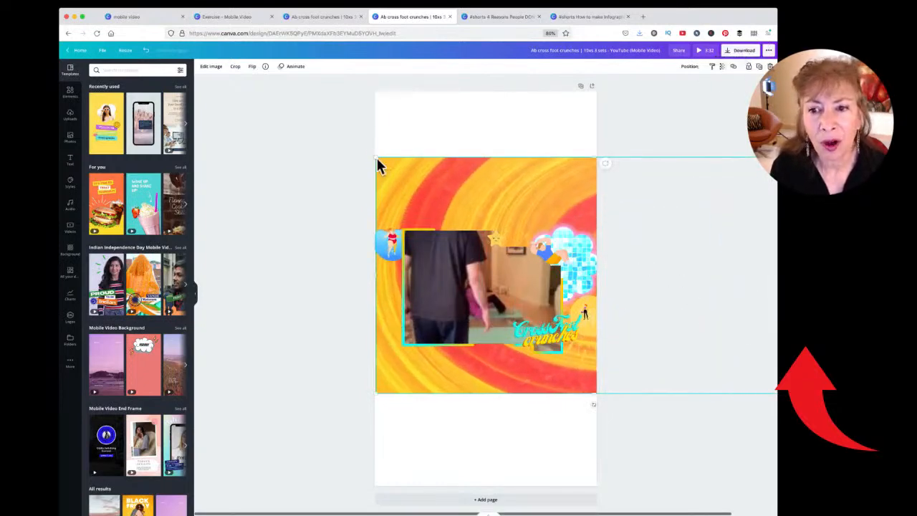
drag(378, 159, 213, 64)
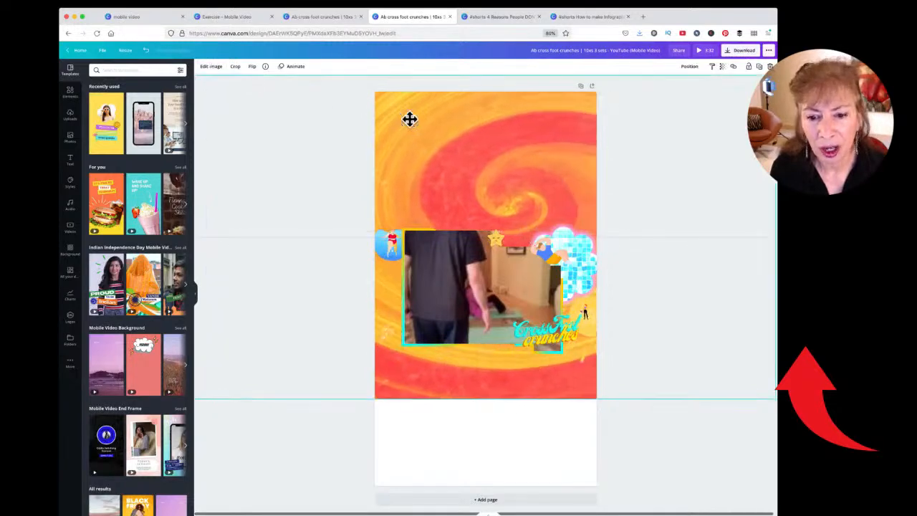
drag(479, 400, 484, 490)
Enlarge the swimmer graphic in the page's upper-left area, and shrink the framed video from its lower-left corner
drag(391, 244, 524, 219)
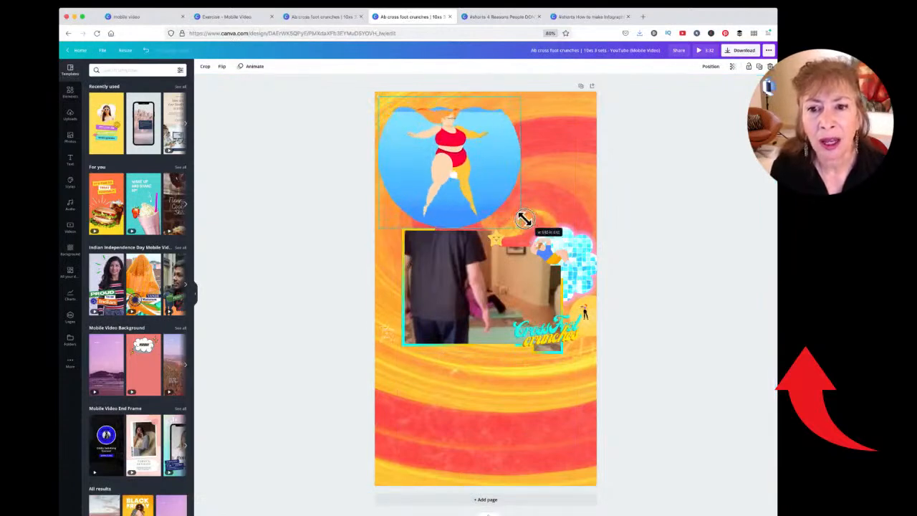
mouse_move(492, 191)
mouse_down()
mouse_move(475, 170)
mouse_move(480, 190)
mouse_up()
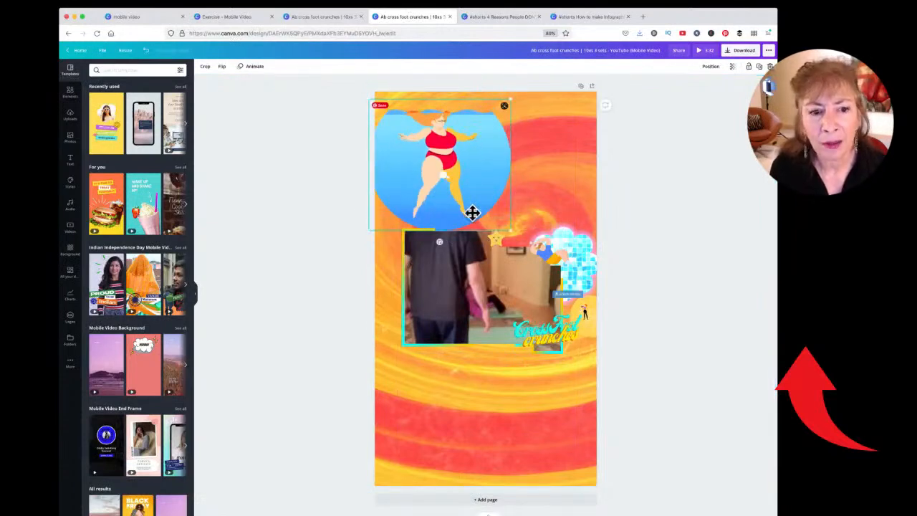
click(419, 333)
drag(403, 351, 423, 337)
Enlarge the "Today is your day" graphic and move it below the framed video
click(380, 337)
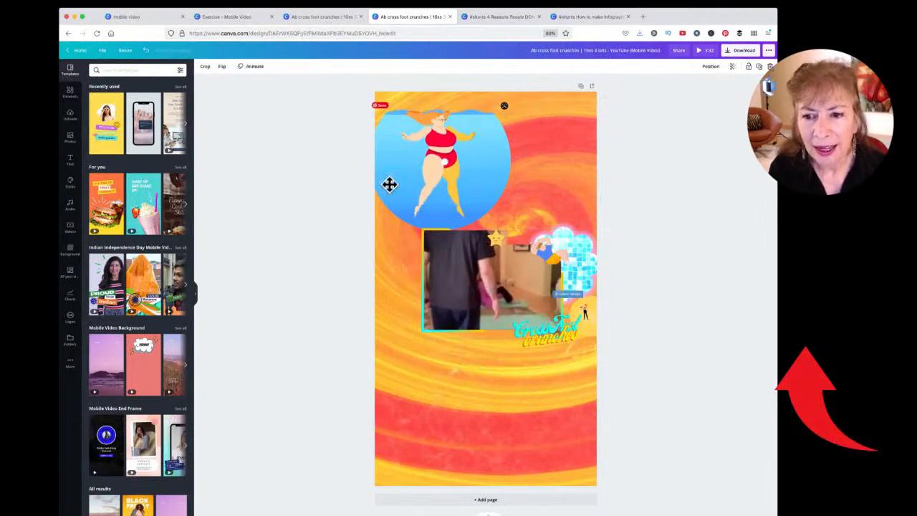
drag(400, 201, 511, 314)
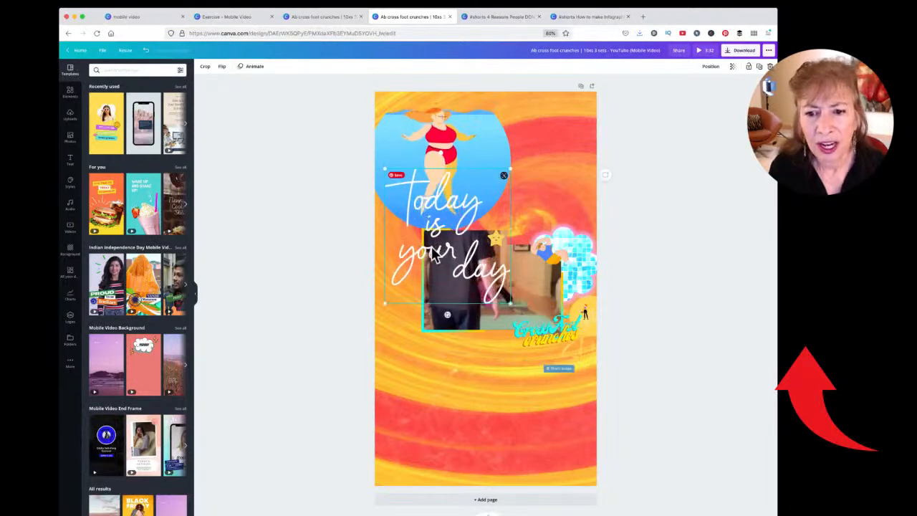
drag(432, 284, 430, 410)
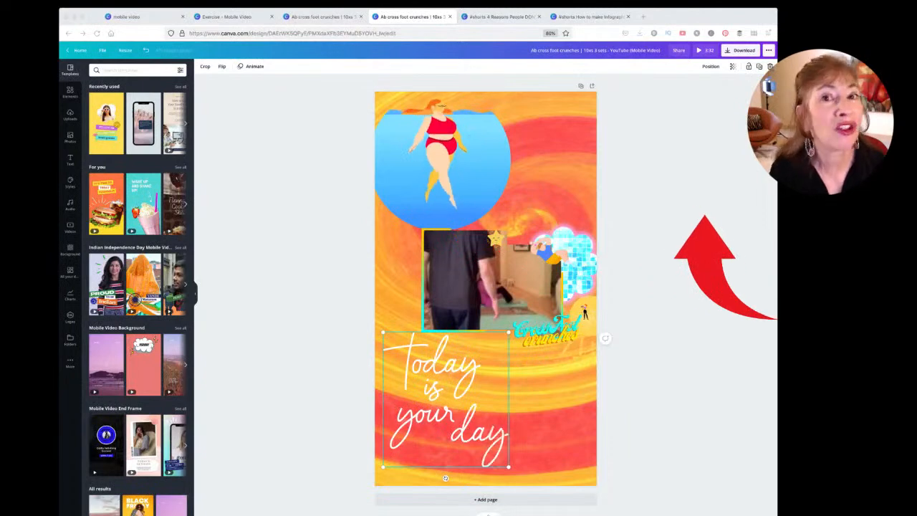
Group the "Cross Foot" and "crunches" text layers together
click(543, 322)
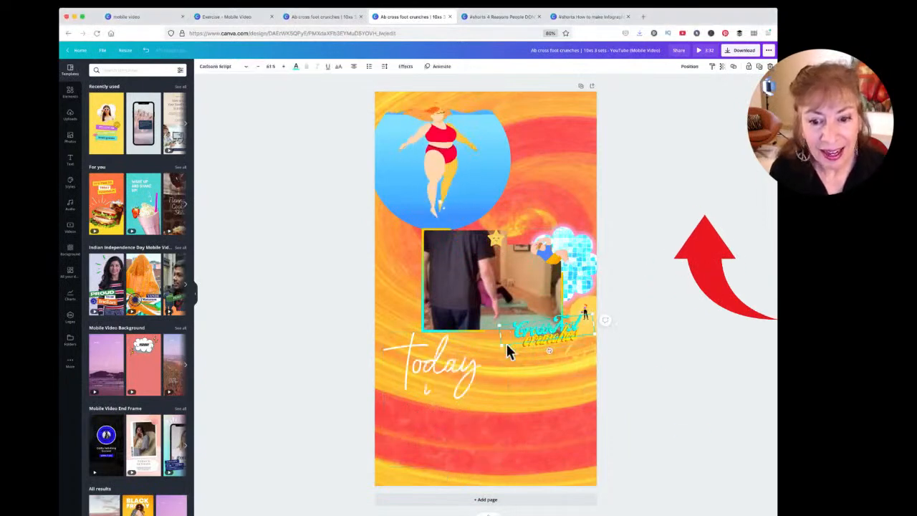
shift+click(540, 322)
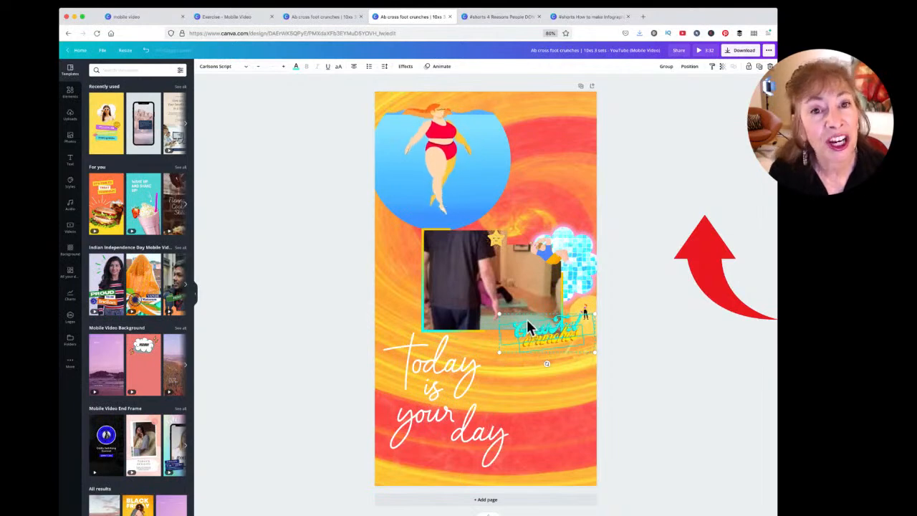
click(667, 68)
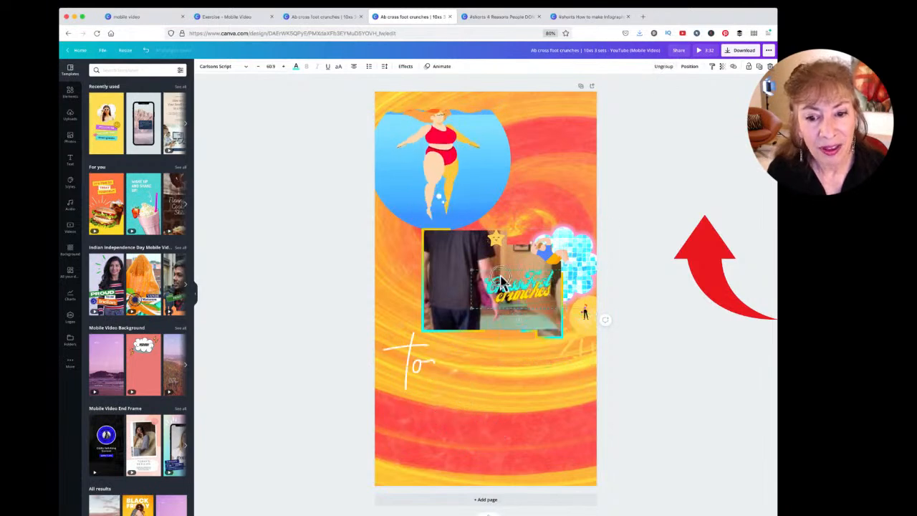
Enlarge the grouped "Cross Foot crunches" lettering and place it across the bottom of the page
drag(552, 332, 494, 155)
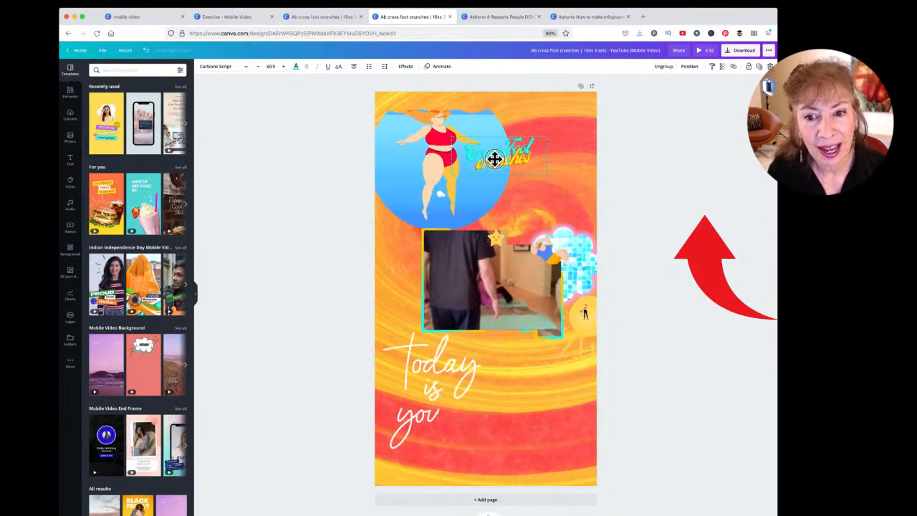
drag(542, 178, 587, 222)
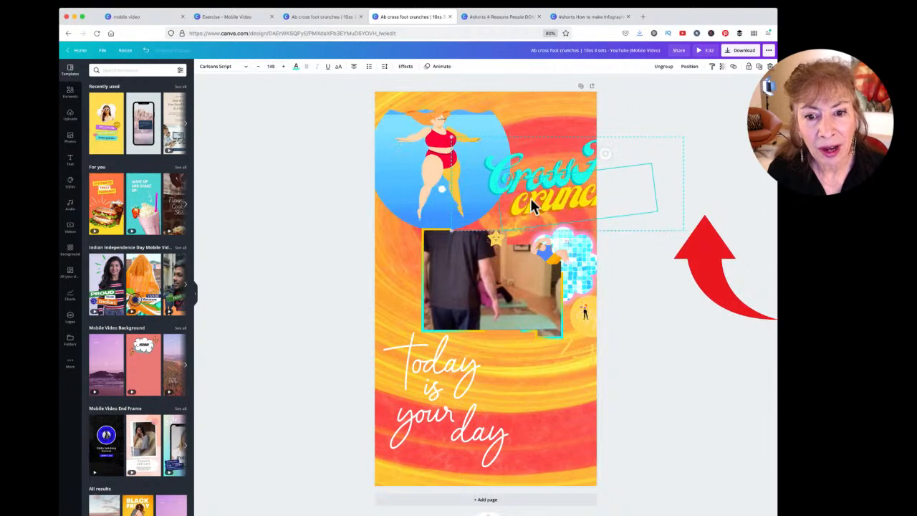
drag(538, 195, 457, 435)
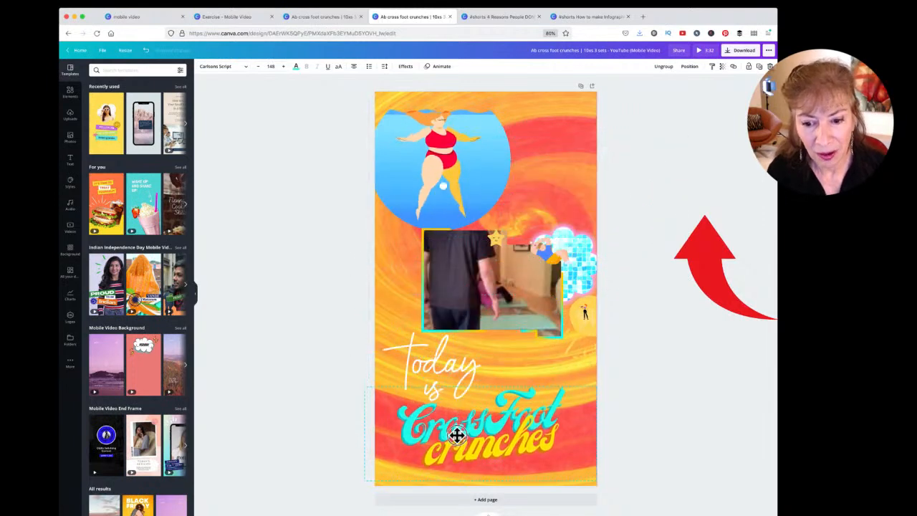
drag(600, 393, 614, 358)
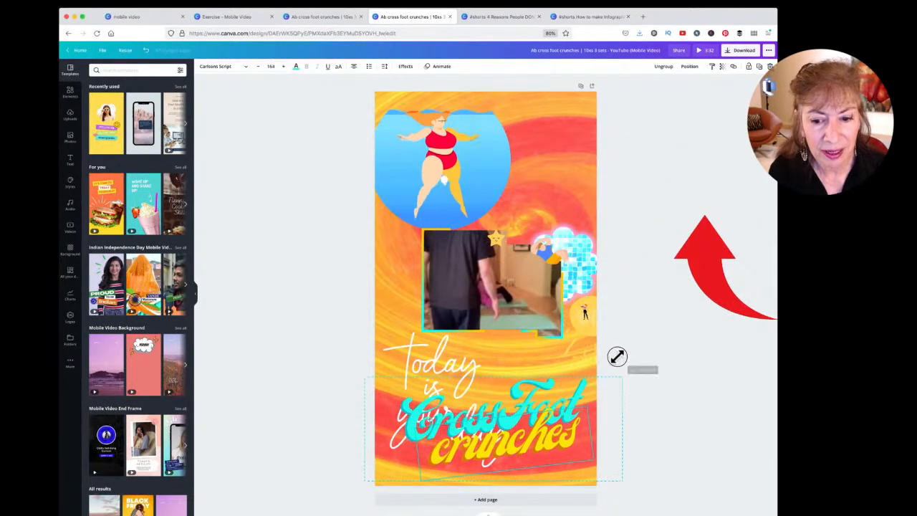
drag(507, 417, 500, 417)
Move the pool-tile flower video to the page's upper-right corner and enlarge it to extend past the page edge
drag(573, 236, 549, 136)
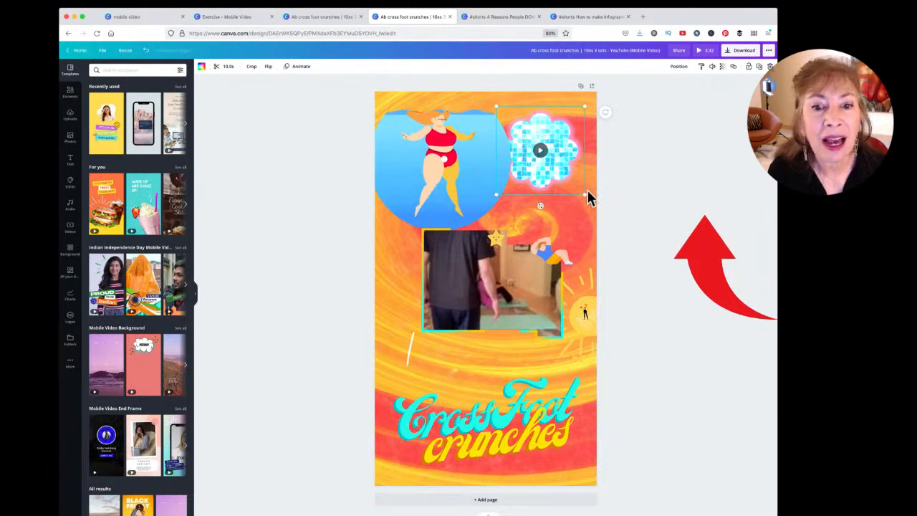
drag(583, 192, 689, 297)
drag(599, 242, 591, 207)
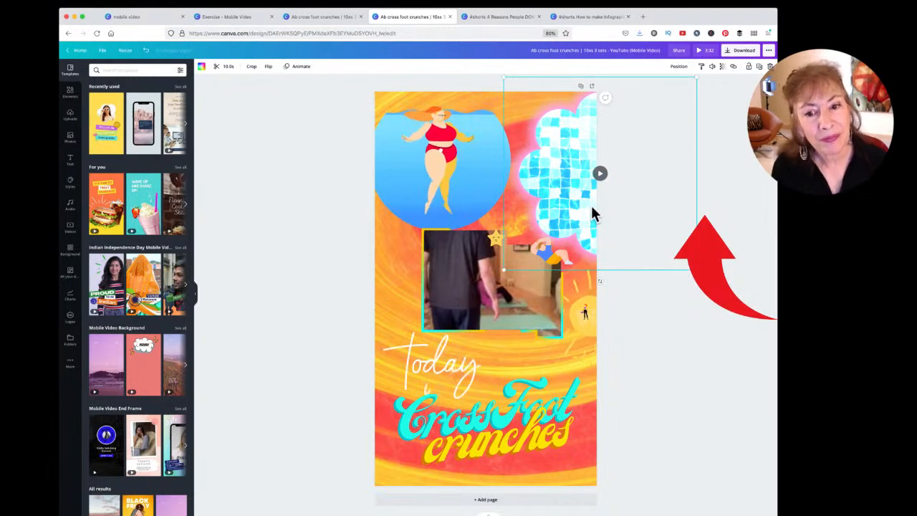
click(446, 273)
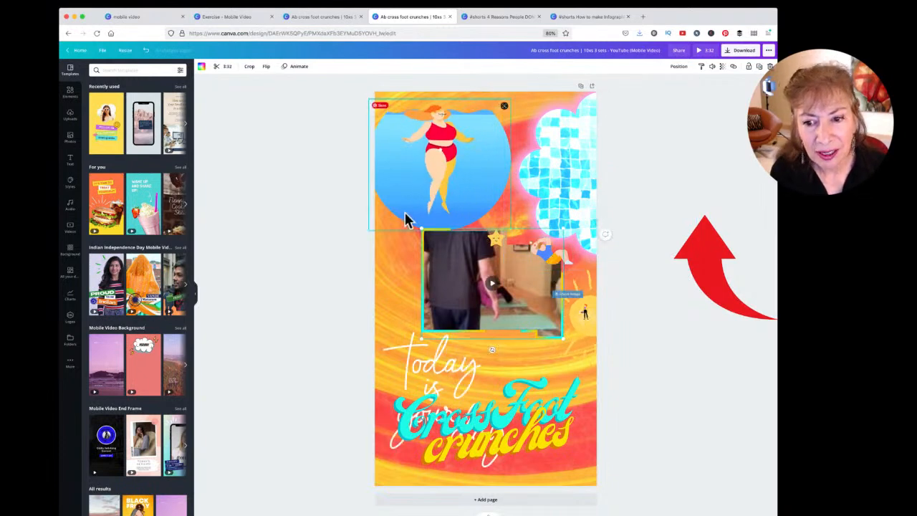
Enlarge the framed exercise video toward the page's left edge and move the dumbbell woman to the lower-right area of the page
drag(420, 228, 372, 190)
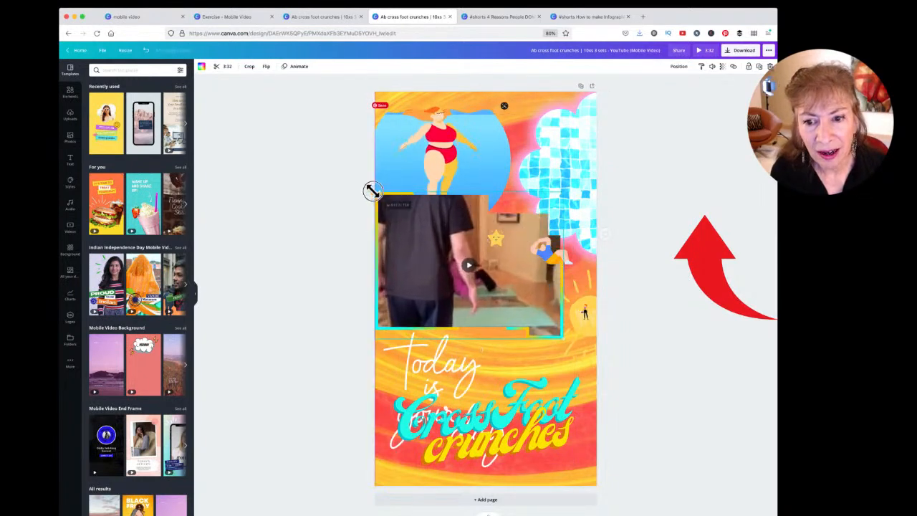
drag(563, 336, 643, 266)
click(578, 356)
drag(524, 306, 559, 392)
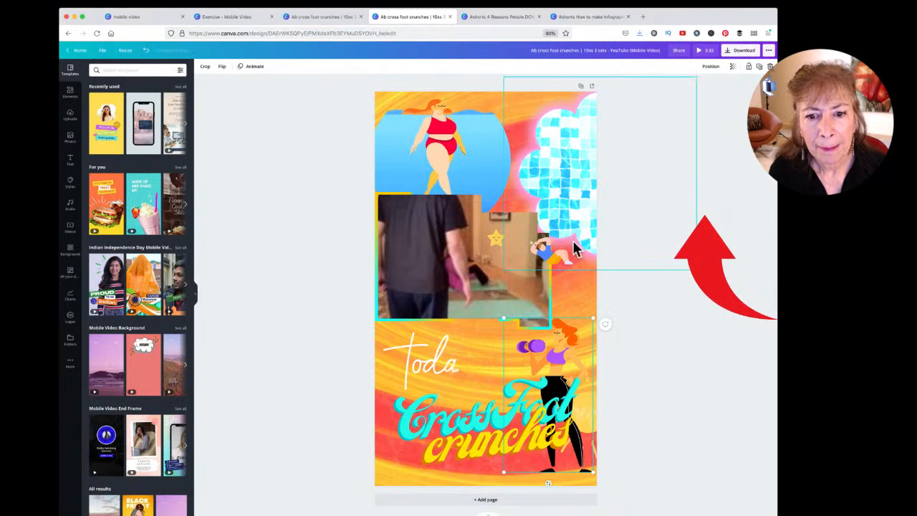
Shift the pool-tile flower video left beside the swimmer circle and center the framed exercise video on the page
drag(568, 147, 528, 143)
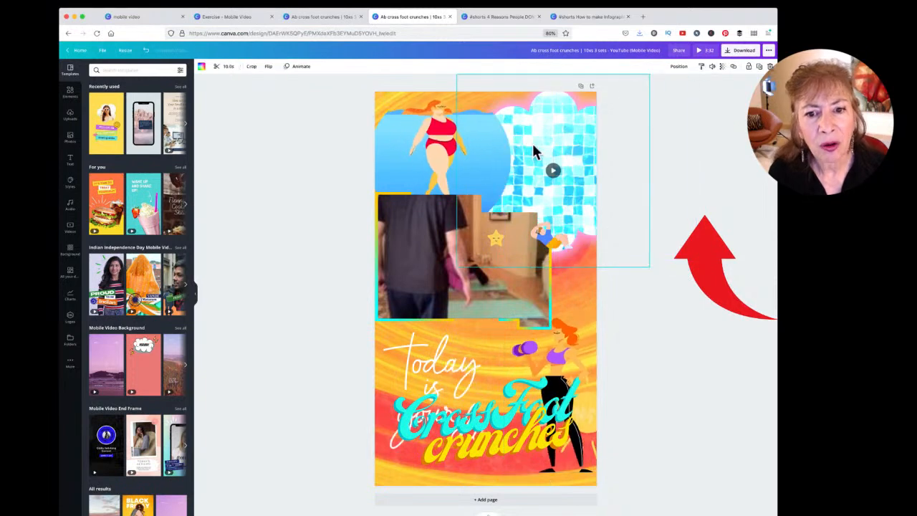
mouse_move(553, 172)
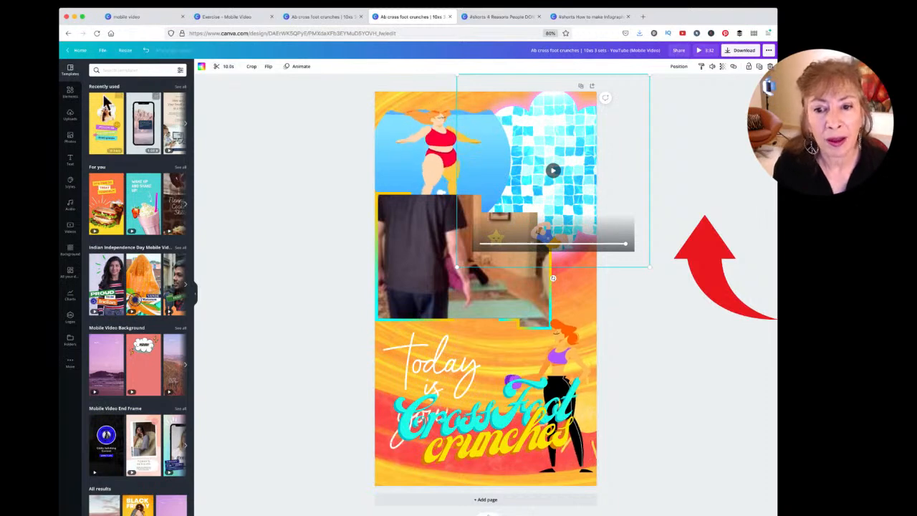
mouse_move(477, 280)
mouse_down()
mouse_move(457, 270)
mouse_move(477, 297)
mouse_move(495, 282)
mouse_up()
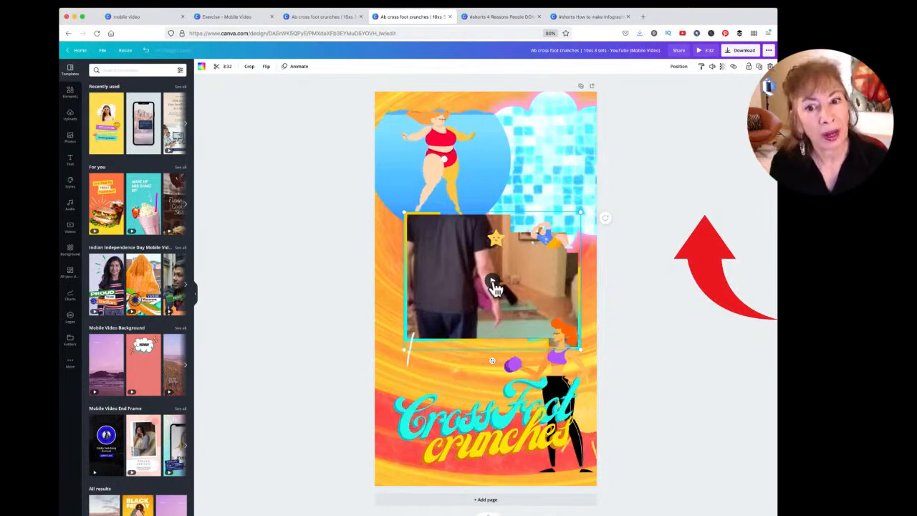
Inspect the trim range of the pool-tile flower video, keeping its full length
click(556, 179)
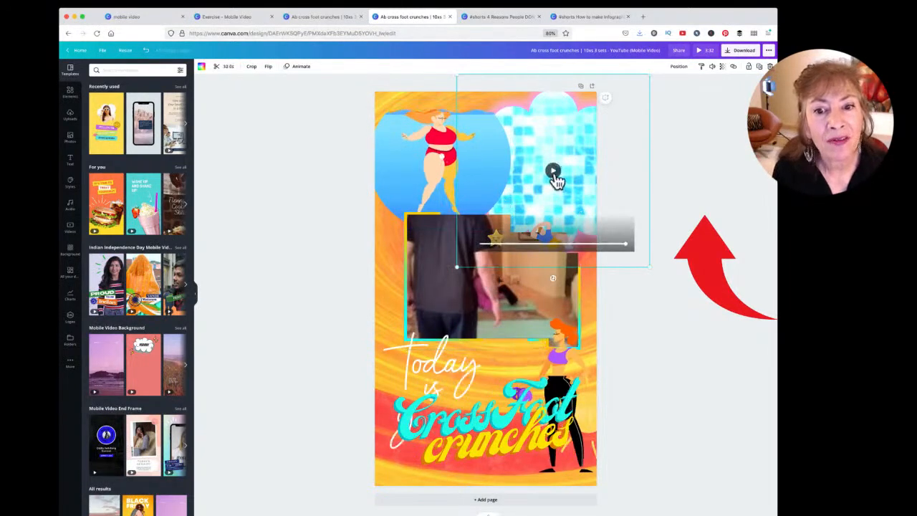
click(224, 68)
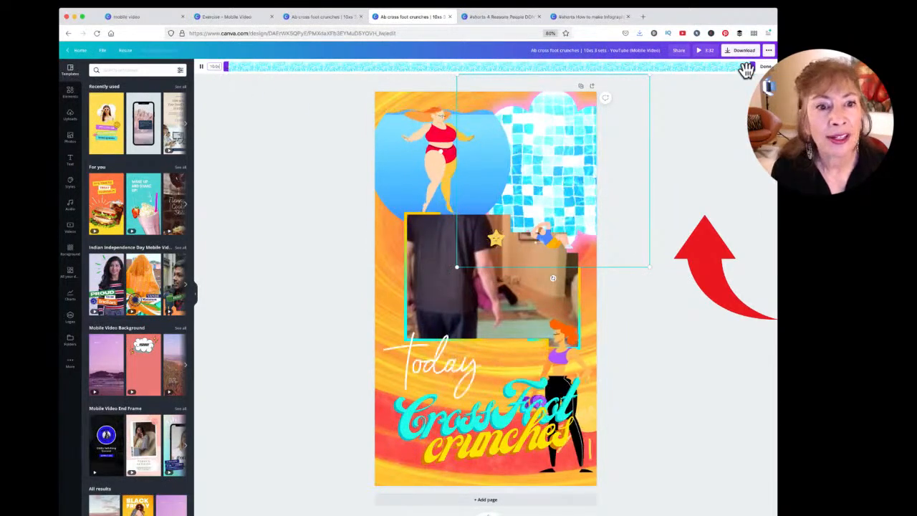
mouse_move(750, 66)
mouse_down()
mouse_move(729, 69)
mouse_move(753, 68)
mouse_up()
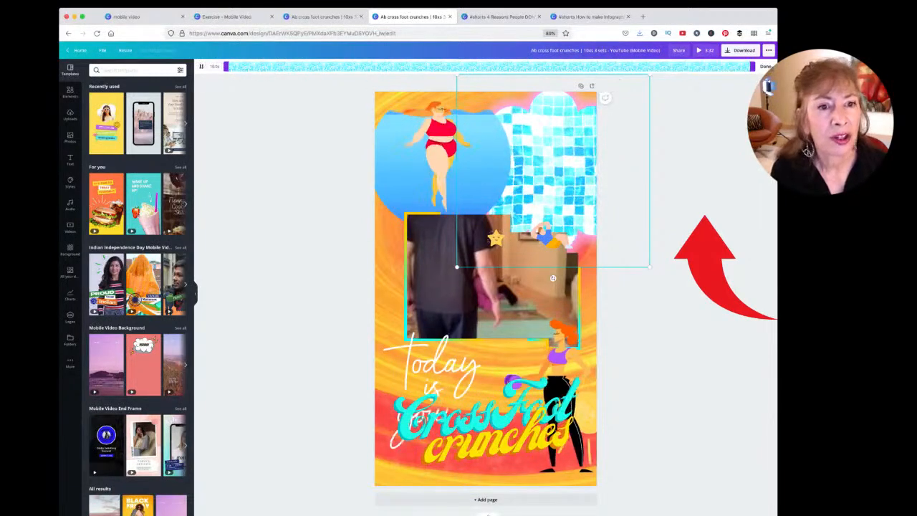
click(764, 65)
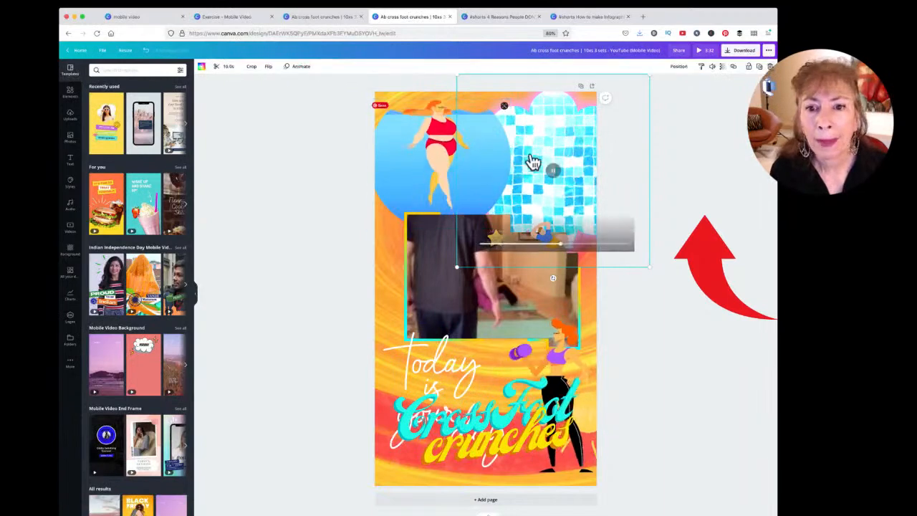
Trim the framed exercise video to a 5.4-second clip of the floor crunches, cutting off the walking-in section at the start
click(458, 301)
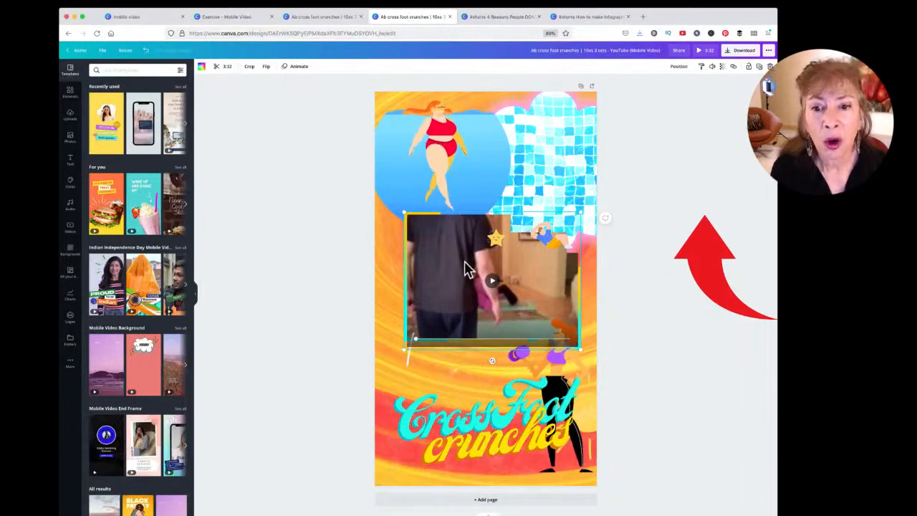
click(224, 68)
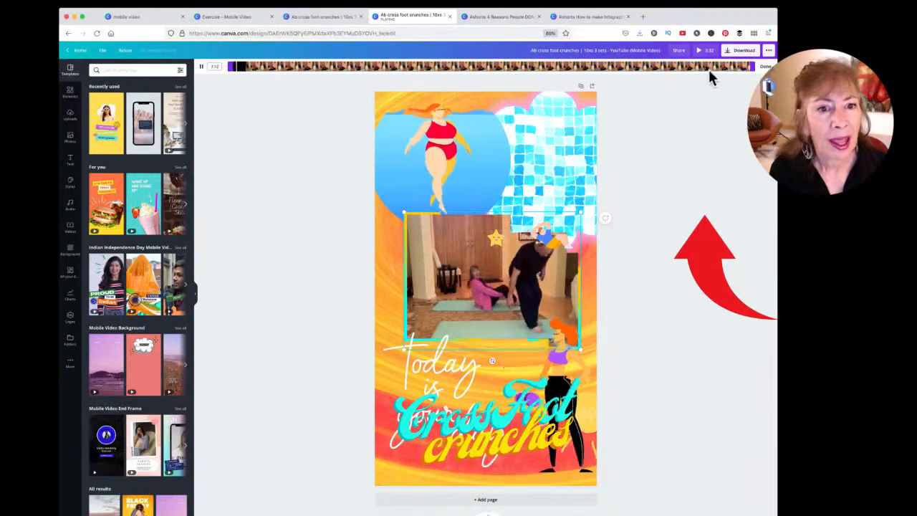
drag(231, 66, 401, 75)
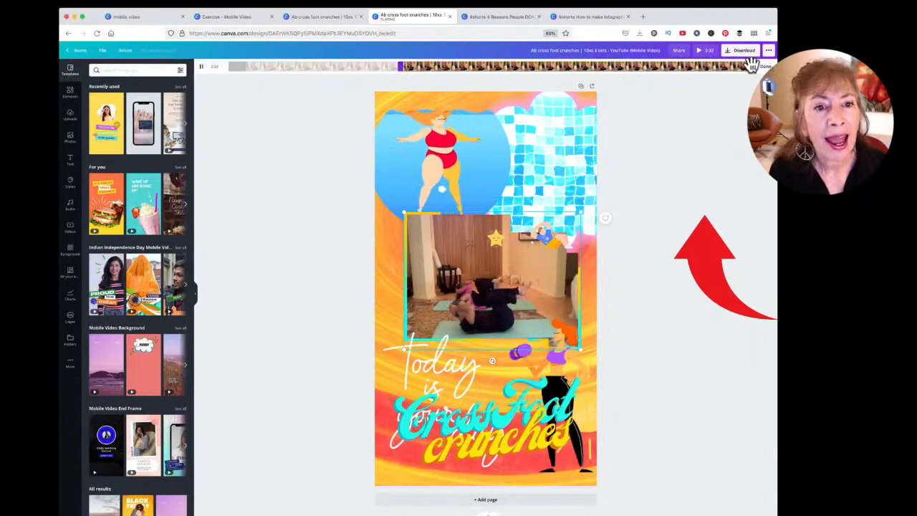
drag(752, 66, 495, 64)
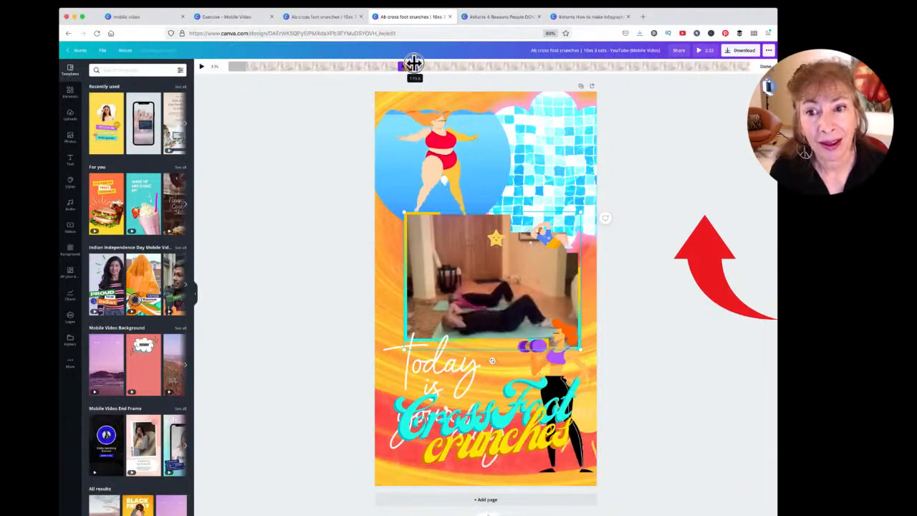
key(space)
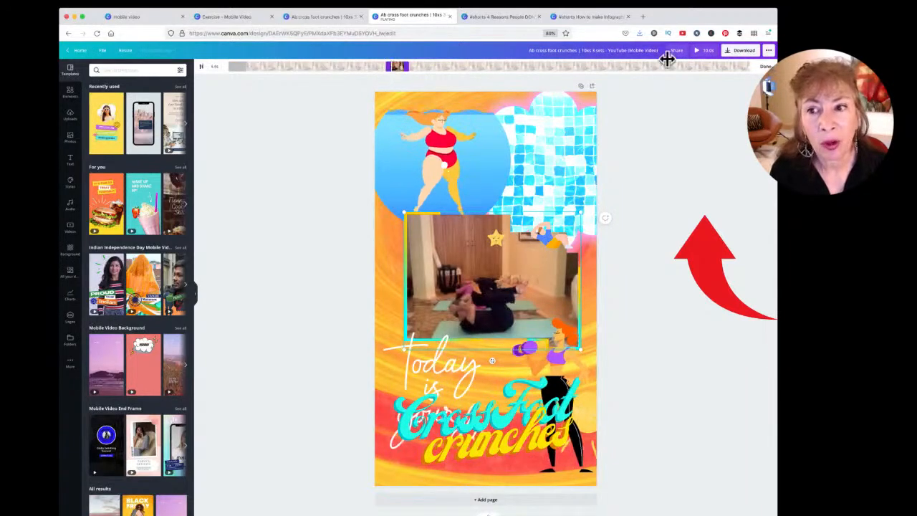
click(764, 66)
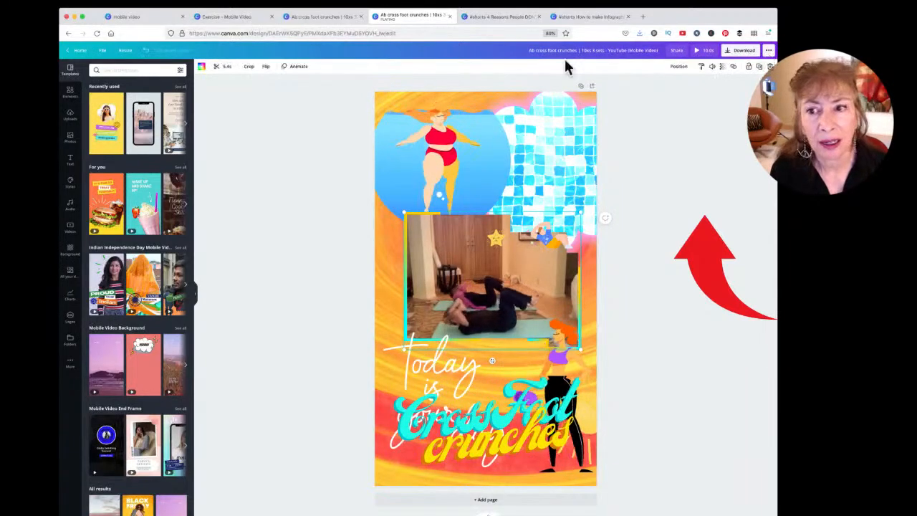
Extend the trimmed end of the exercise video so the clip lasts 59.2 seconds
click(228, 69)
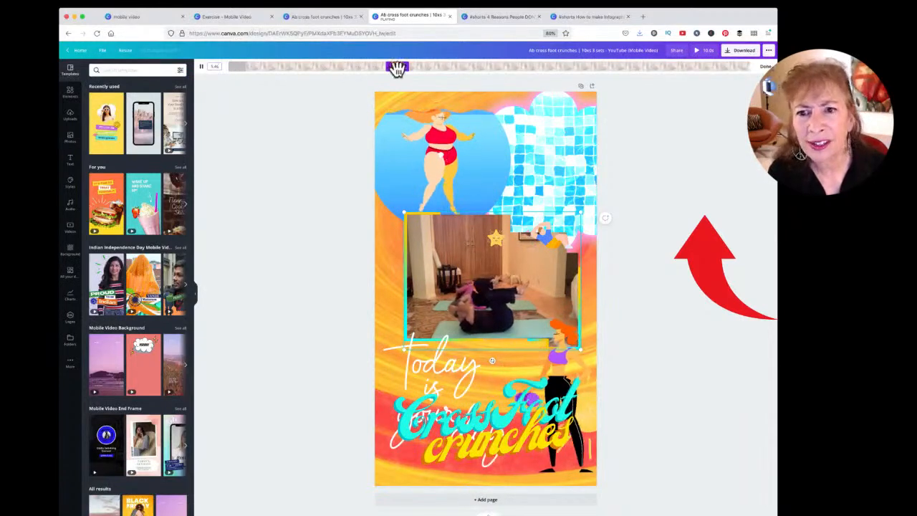
drag(401, 66, 511, 70)
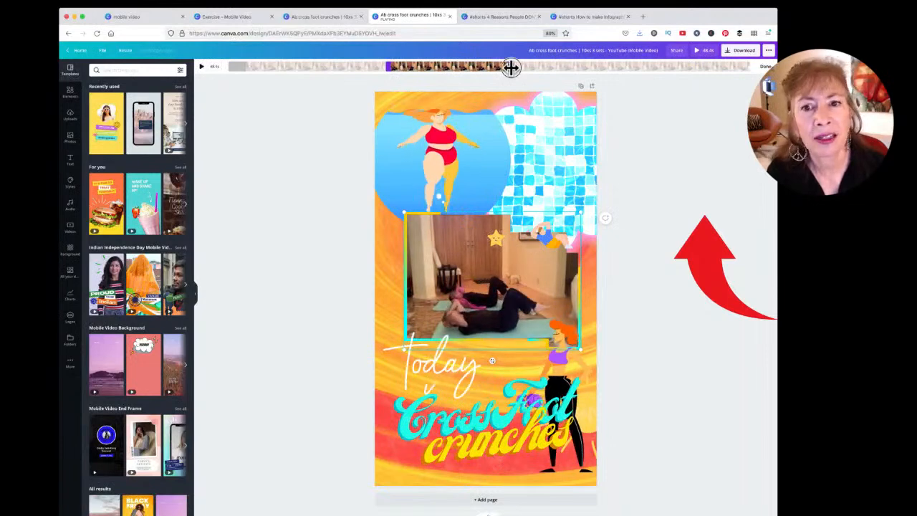
drag(511, 68, 539, 72)
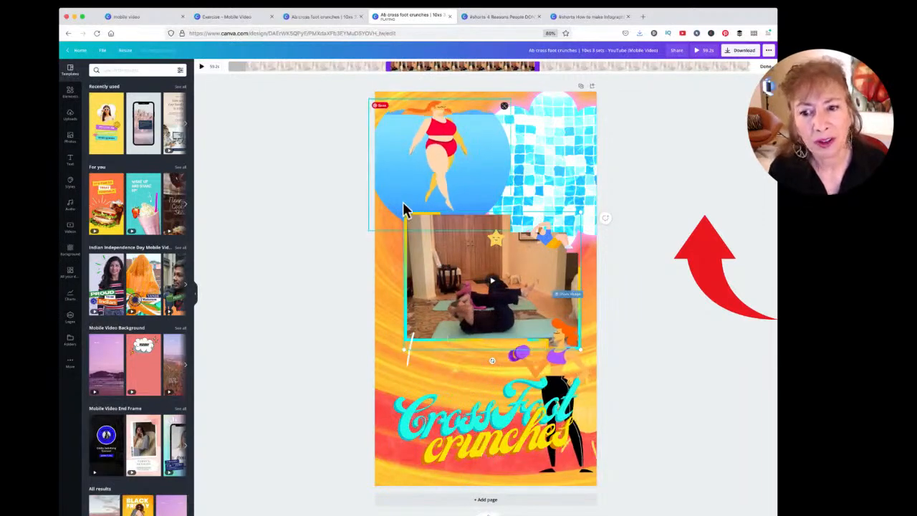
Enlarge the framed exercise video to span the full page width and finish trimming it
drag(404, 207, 369, 184)
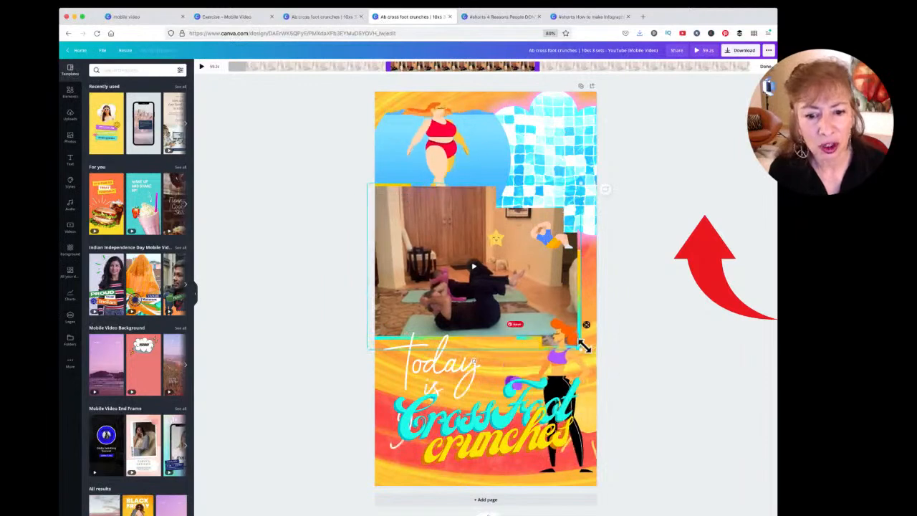
drag(586, 347, 601, 362)
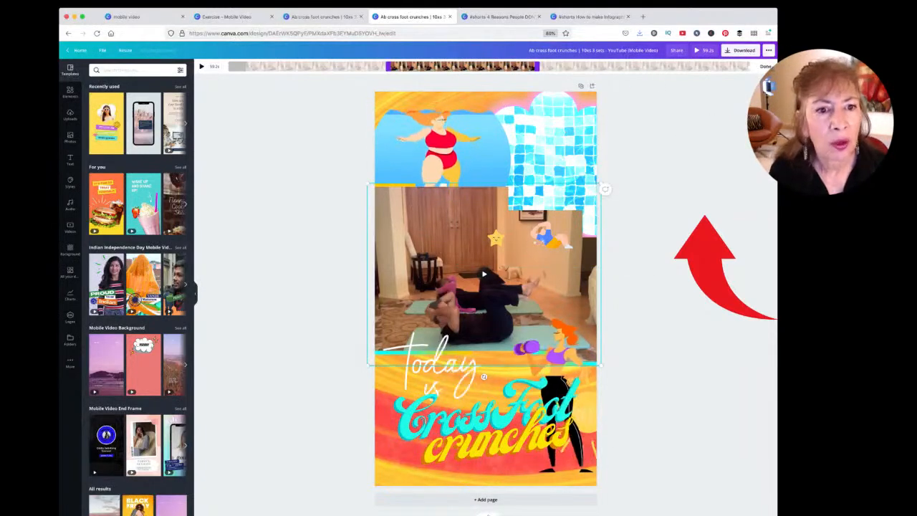
click(765, 67)
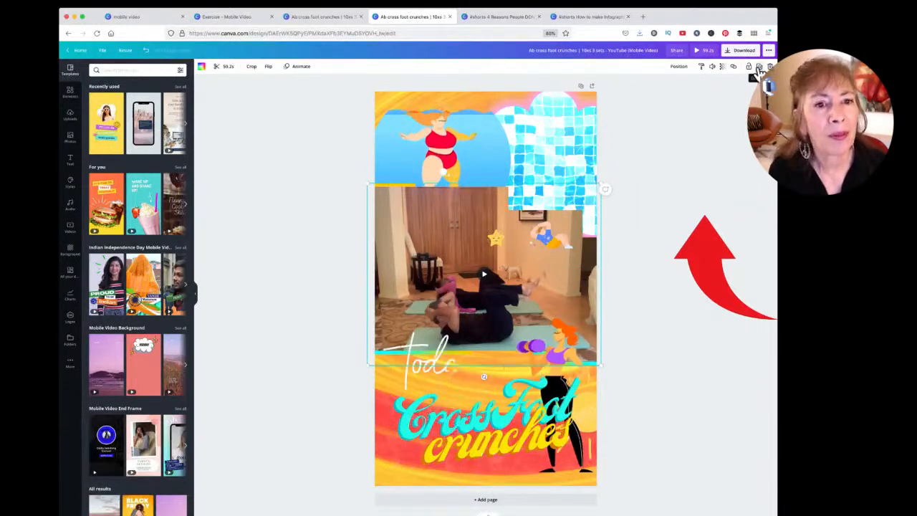
Move the framed exercise video slightly down and to the right, and send it one layer backward behind the swimmer circle
drag(820, 122, 830, 196)
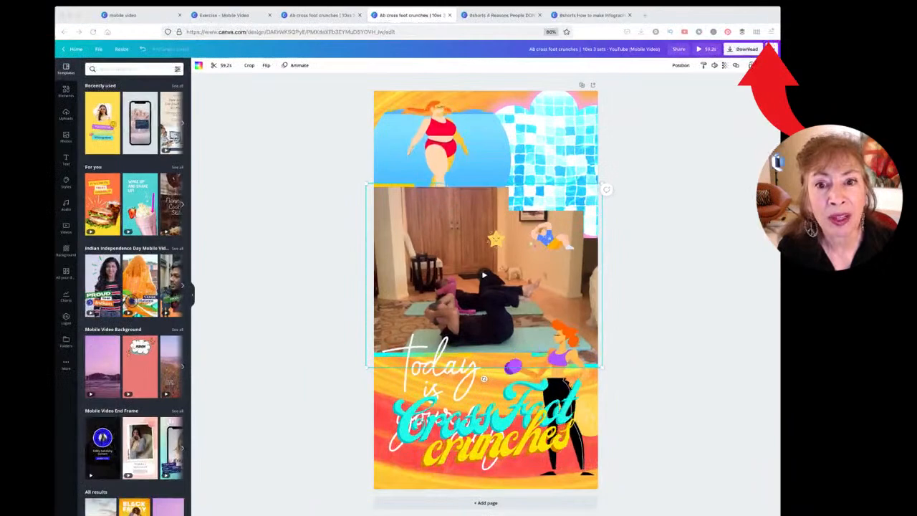
drag(484, 378, 513, 357)
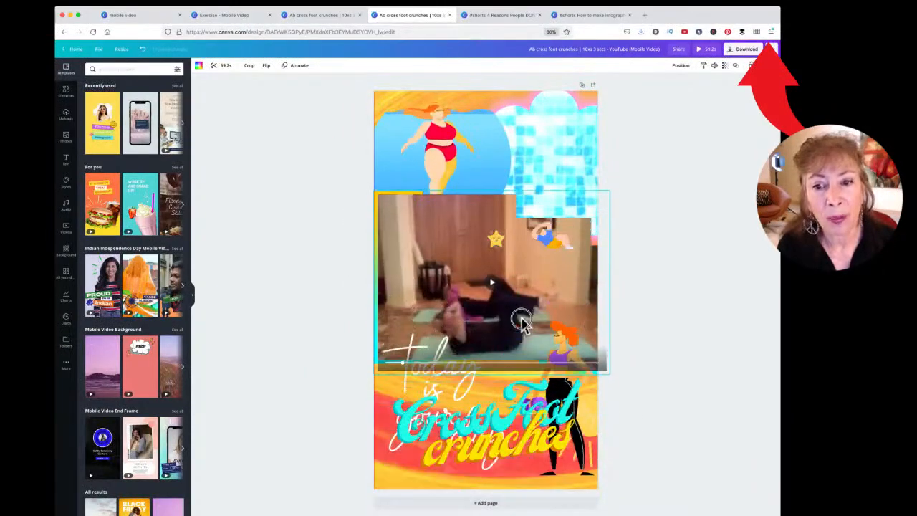
click(678, 69)
click(658, 86)
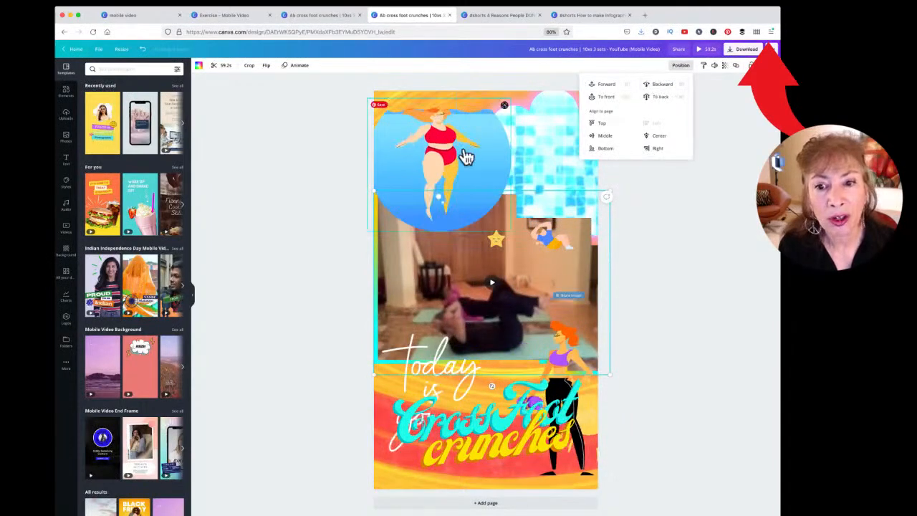
Shrink the swimmer circle near the page's upper-left corner and place the smiling star, enlarged, beside it
mouse_move(476, 151)
mouse_down()
mouse_move(491, 137)
mouse_move(487, 165)
mouse_up()
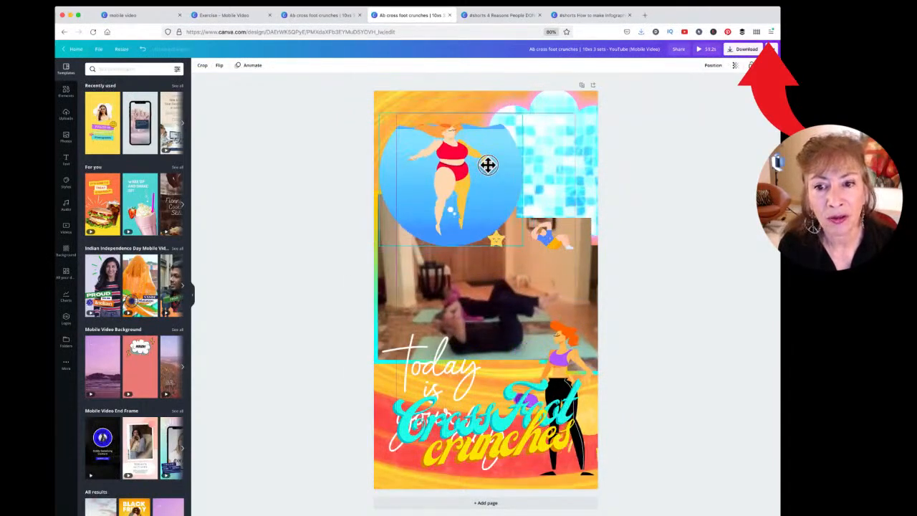
drag(524, 240, 486, 209)
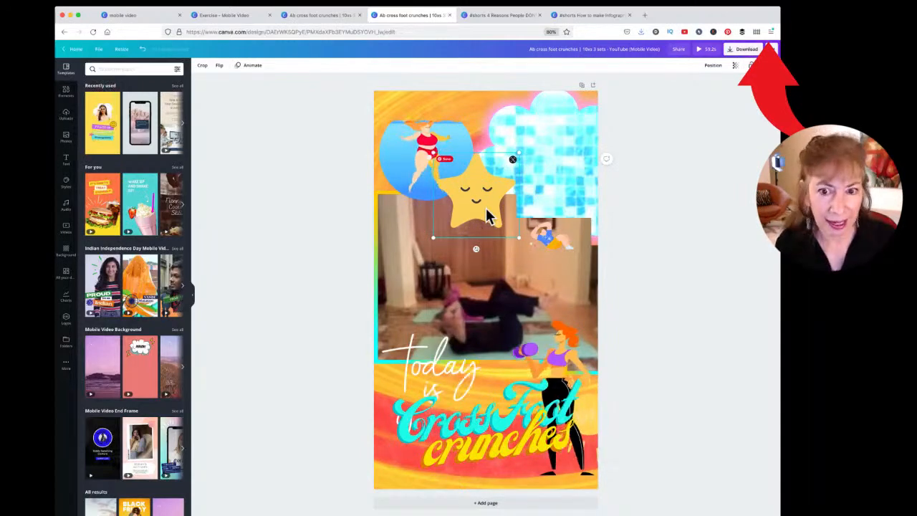
Switch to the "#shorts 4 Reasons People DON'T Start A YouTube Channel" design and send the hand image backward behind the video-creator illustration
click(493, 23)
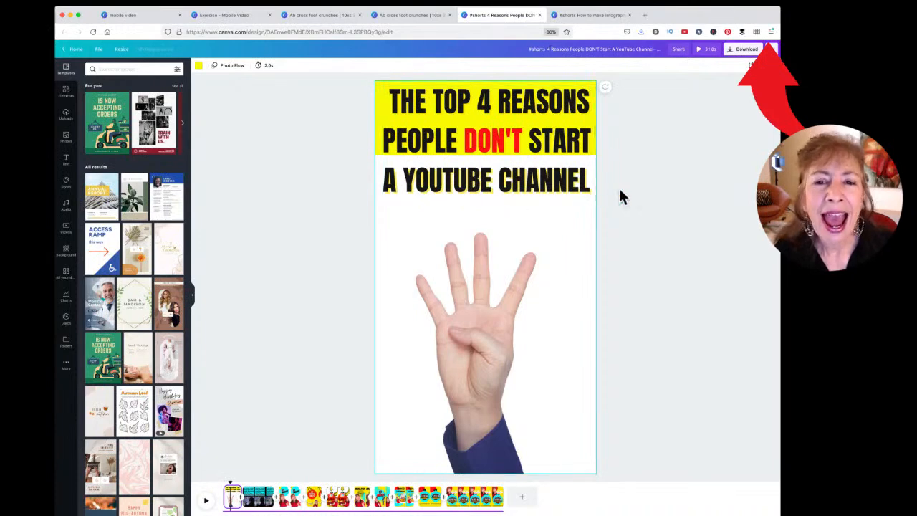
mouse_move(487, 317)
mouse_down()
mouse_move(483, 323)
mouse_move(563, 334)
mouse_move(441, 321)
mouse_move(526, 299)
mouse_move(260, 342)
mouse_move(630, 323)
mouse_move(473, 321)
mouse_move(486, 320)
mouse_up()
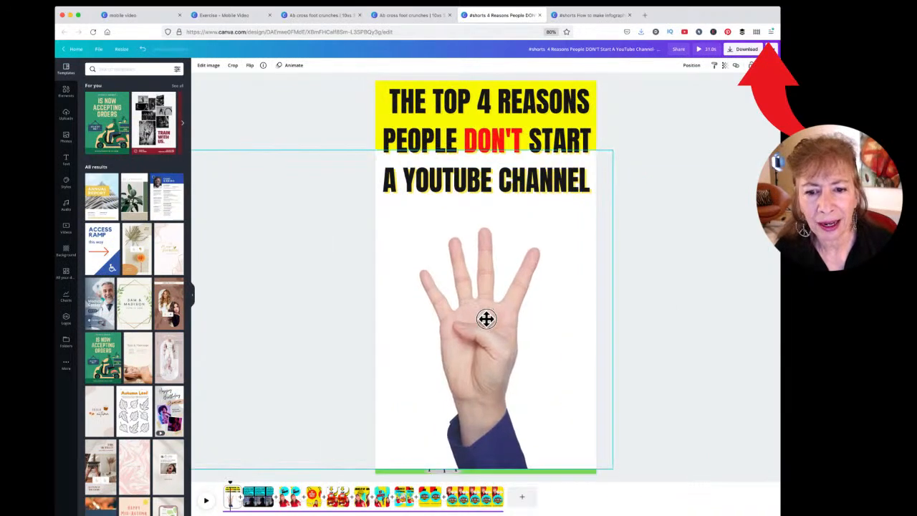
click(688, 65)
click(673, 86)
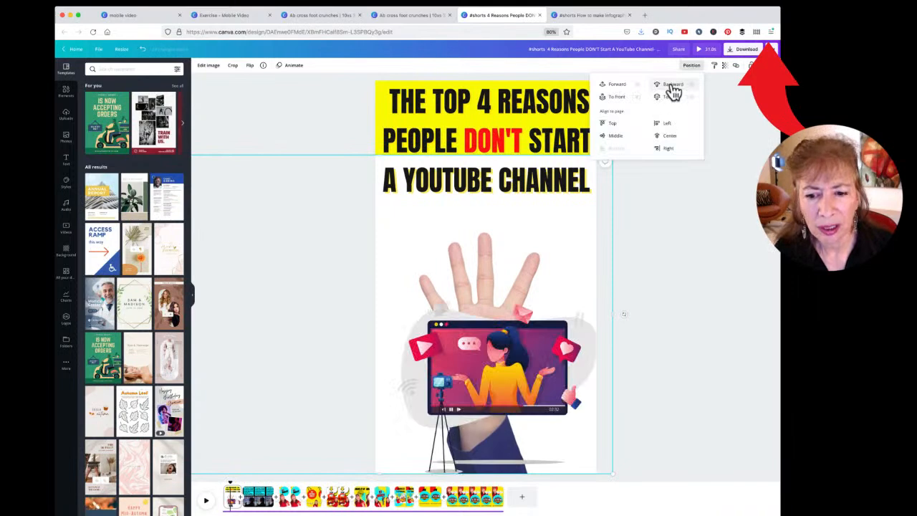
Raise the hand image to just below the title and nudge the video-creator illustration slightly to the right
drag(502, 356, 470, 352)
drag(477, 266, 483, 215)
drag(499, 369, 527, 367)
Send the hand image behind the green block, and shorten the block to the page's bottom so the hand shows above it
click(502, 291)
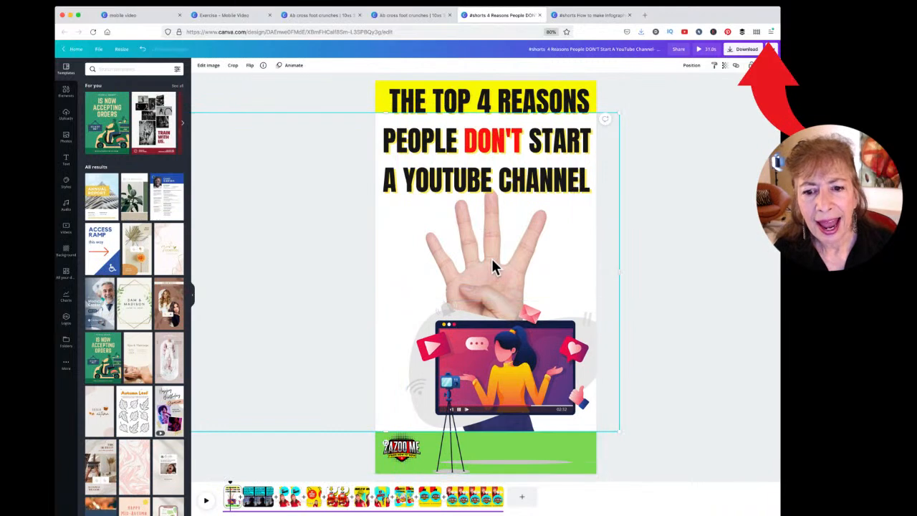
click(691, 66)
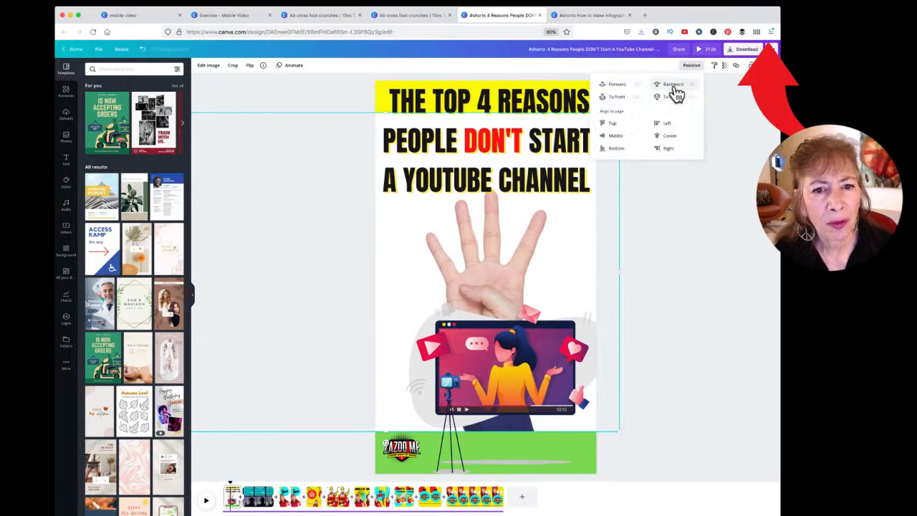
click(674, 86)
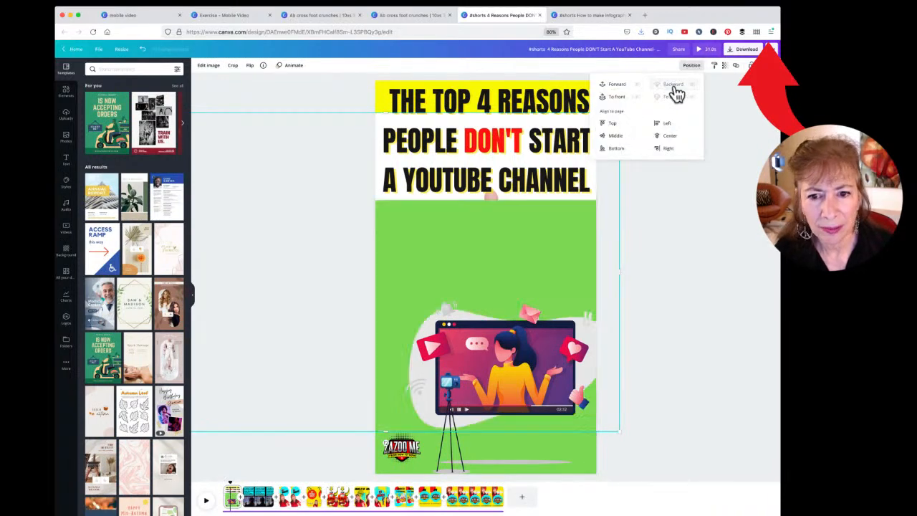
click(523, 246)
drag(489, 201, 516, 388)
mouse_move(525, 351)
mouse_down()
mouse_move(530, 250)
mouse_move(533, 347)
mouse_up()
click(506, 246)
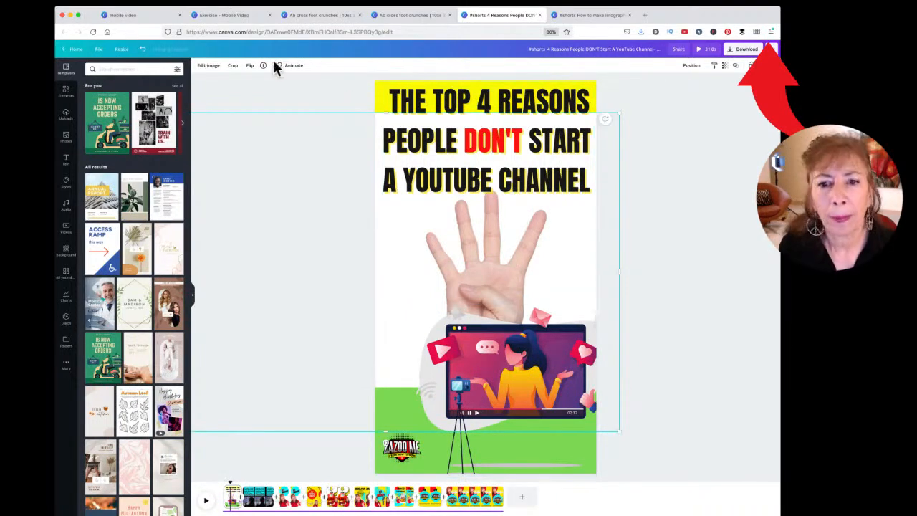
Show the uploaded videos in the media library
click(66, 116)
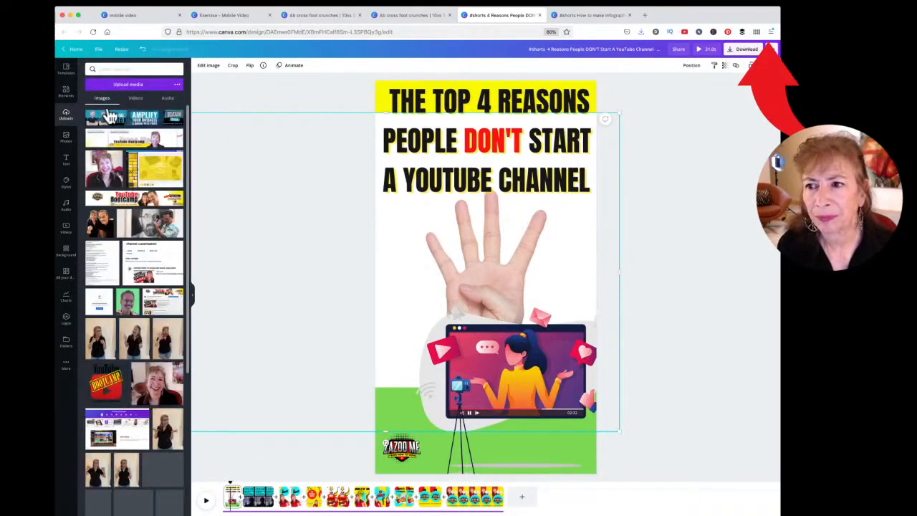
click(136, 100)
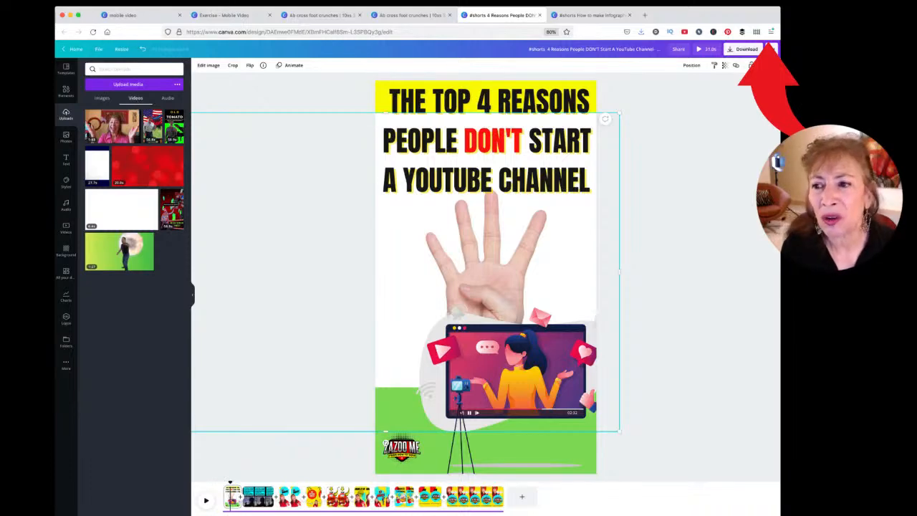
Add the uploaded video of the woman in the pink shirt to the first page and enlarge it beyond the page width
drag(199, 119, 424, 215)
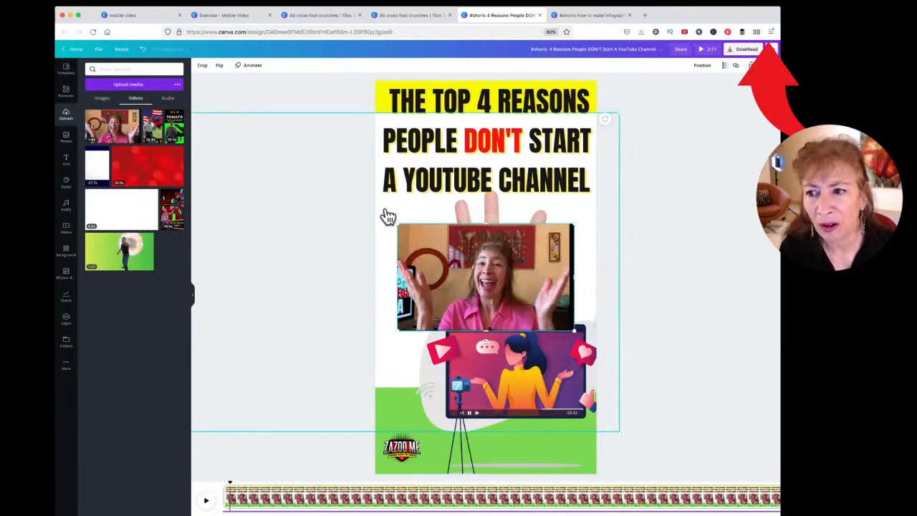
drag(419, 247, 398, 225)
drag(521, 295, 642, 334)
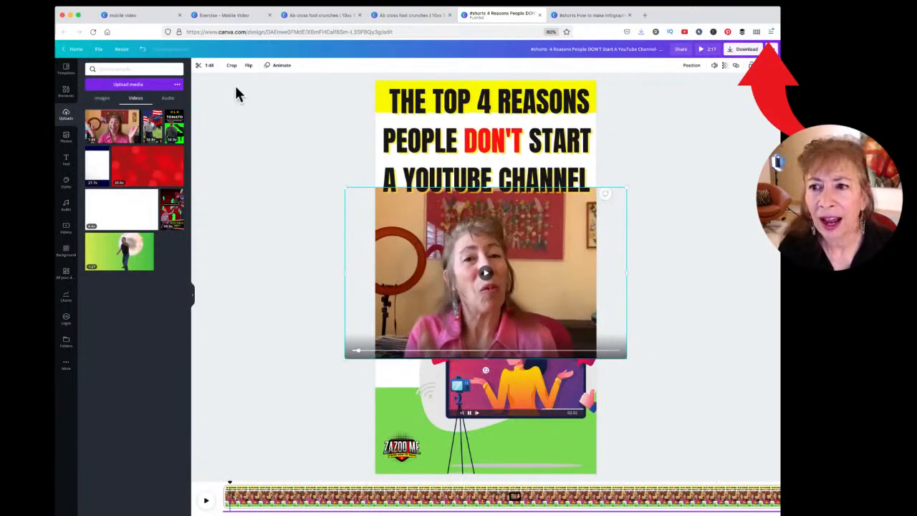
Trim the woman's video clip to its first 4.8 seconds
click(201, 66)
drag(749, 64, 241, 66)
click(439, 261)
click(487, 279)
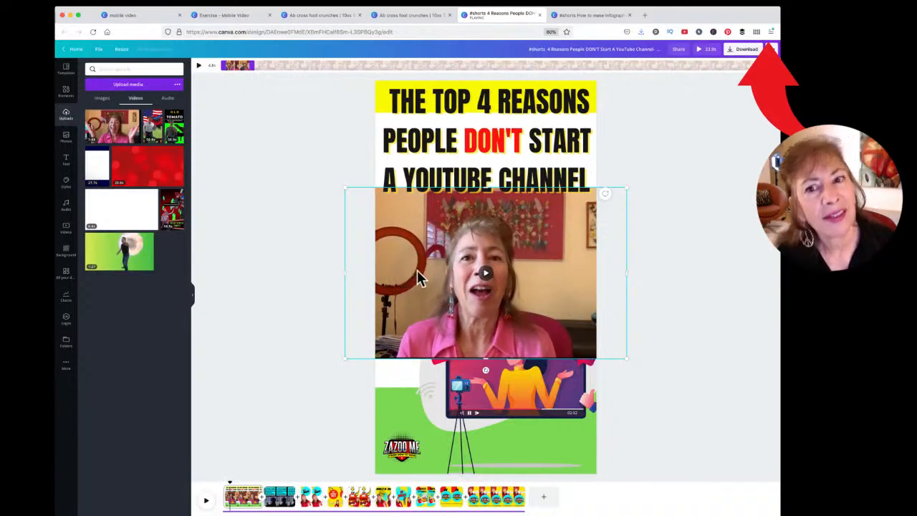
Move the woman's video to just below the title and slightly to the right, and show the stock video library
drag(430, 255, 430, 265)
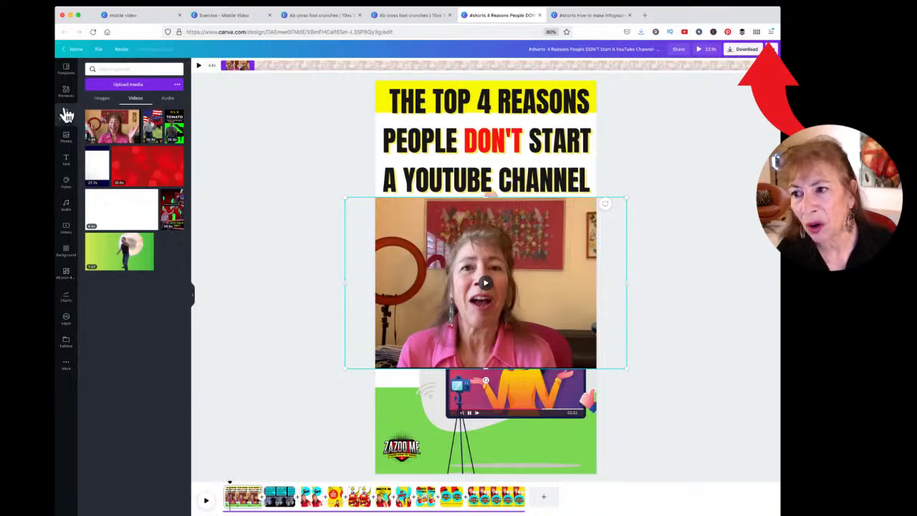
click(66, 236)
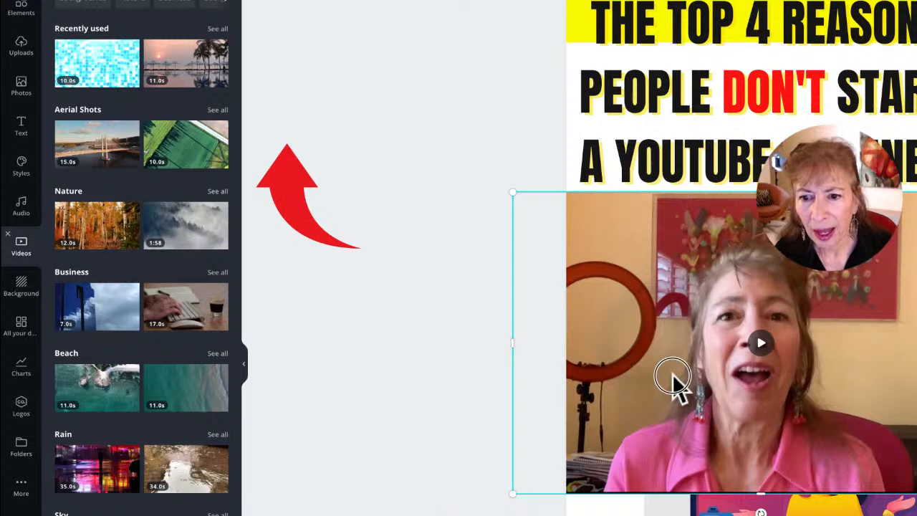
drag(672, 377, 688, 375)
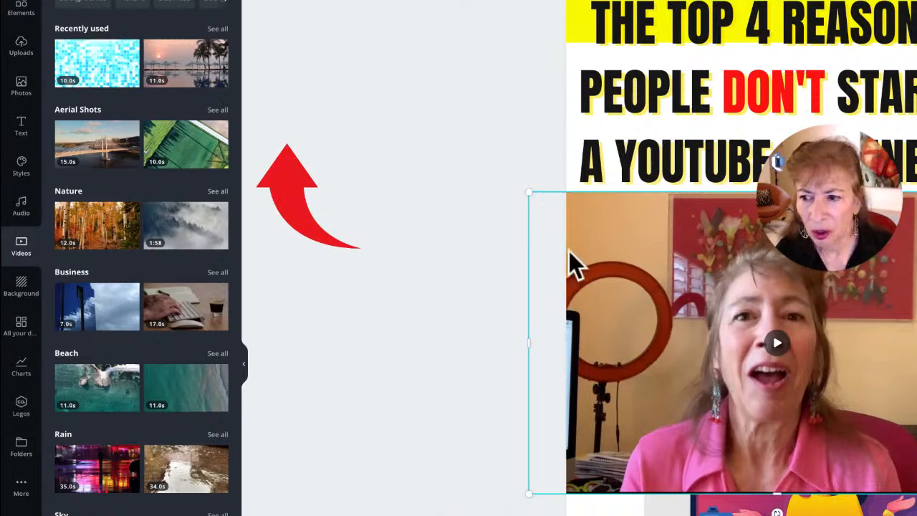
Add the foggy forest video from the Nature stock videos and enlarge it to cover the page behind the title
mouse_move(178, 242)
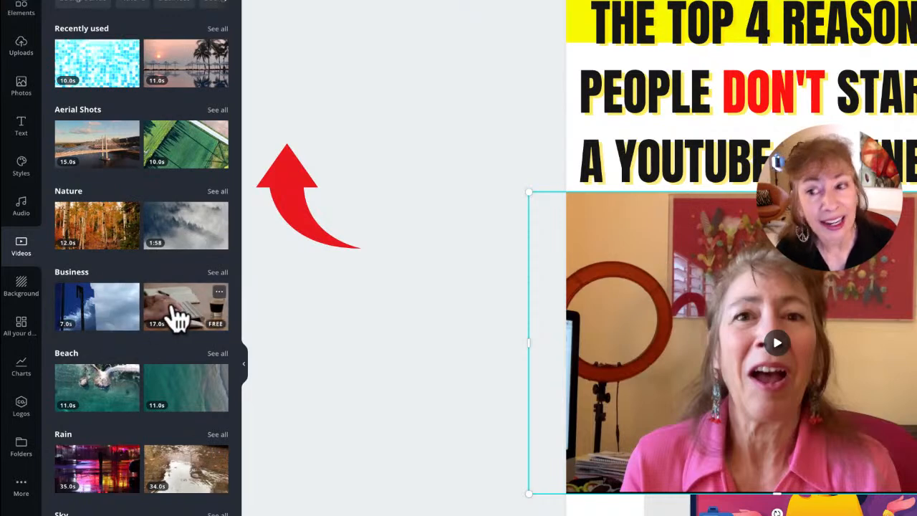
click(189, 236)
drag(721, 307, 731, 515)
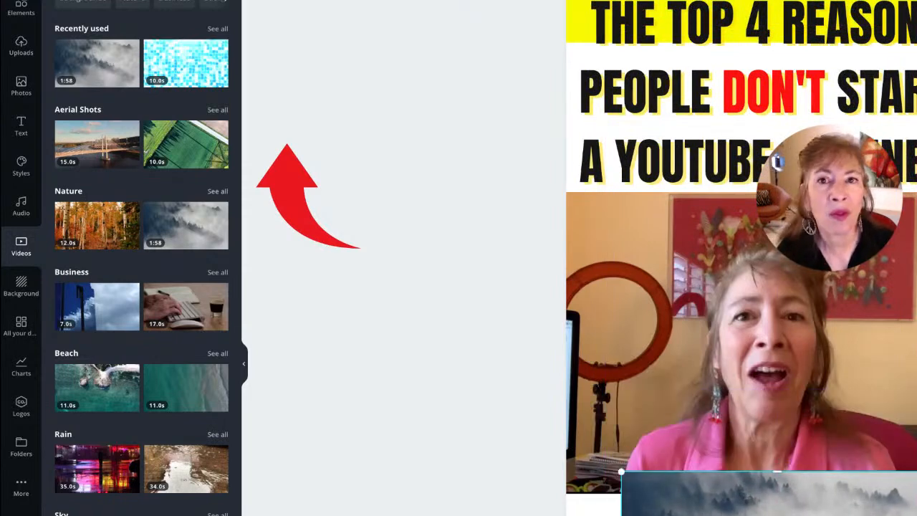
drag(619, 471, 233, 88)
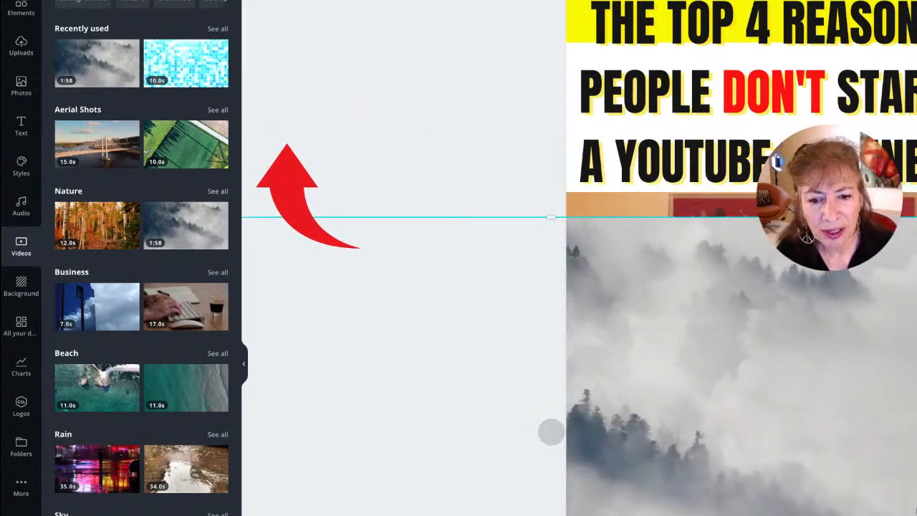
drag(897, 423, 634, 383)
drag(665, 217, 914, 3)
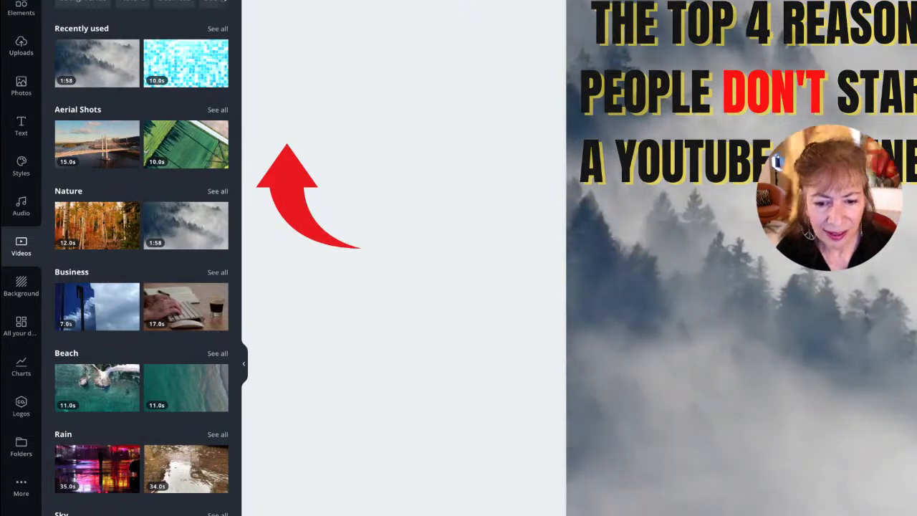
drag(916, 335, 637, 327)
drag(602, 408, 916, 398)
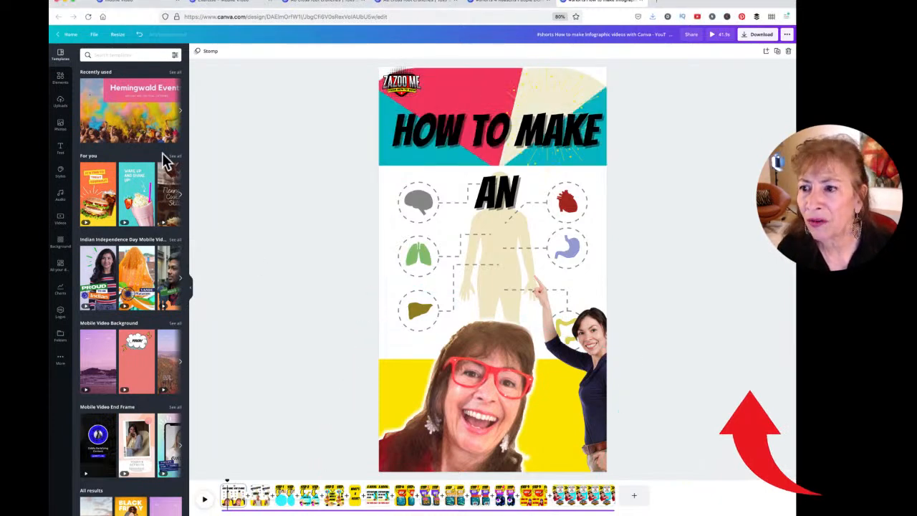
In the infographic shorts design, show the uploaded media, open the file chooser for uploading, and cancel it
click(60, 102)
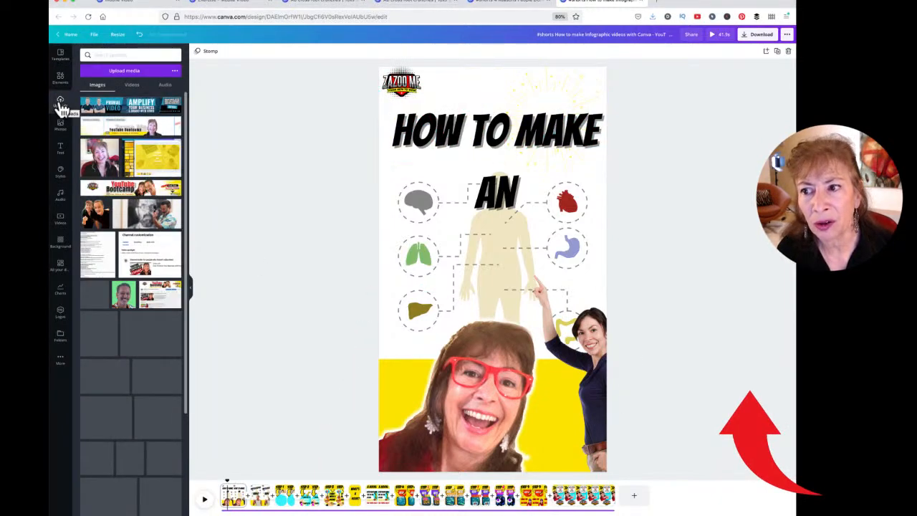
click(144, 73)
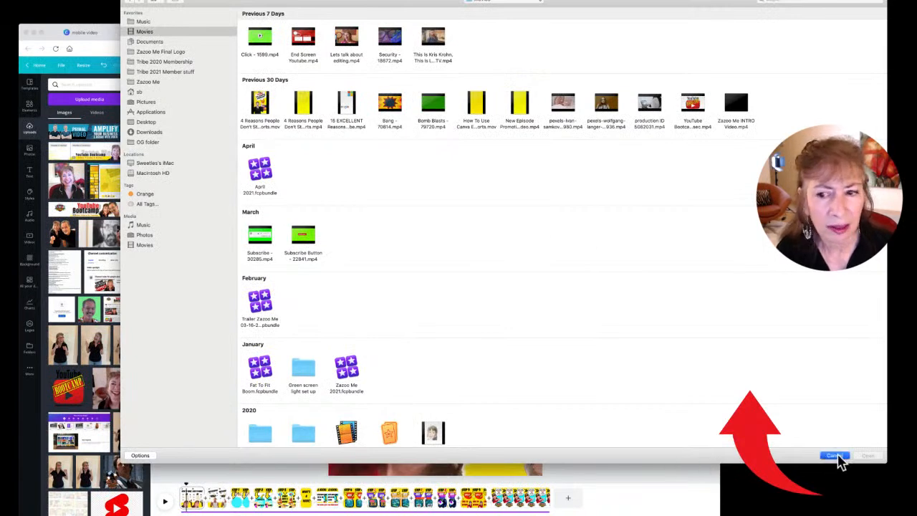
click(836, 456)
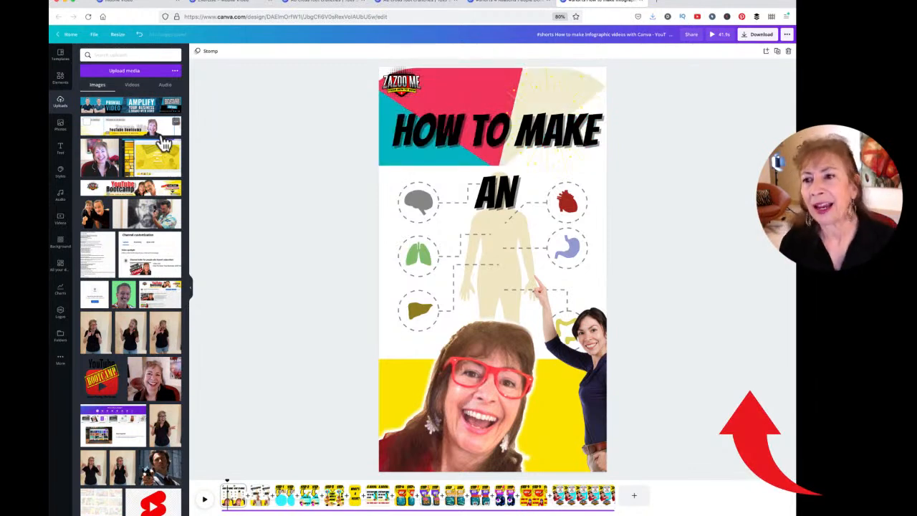
Look through the uploaded videos, images and audio files in the media library
click(130, 87)
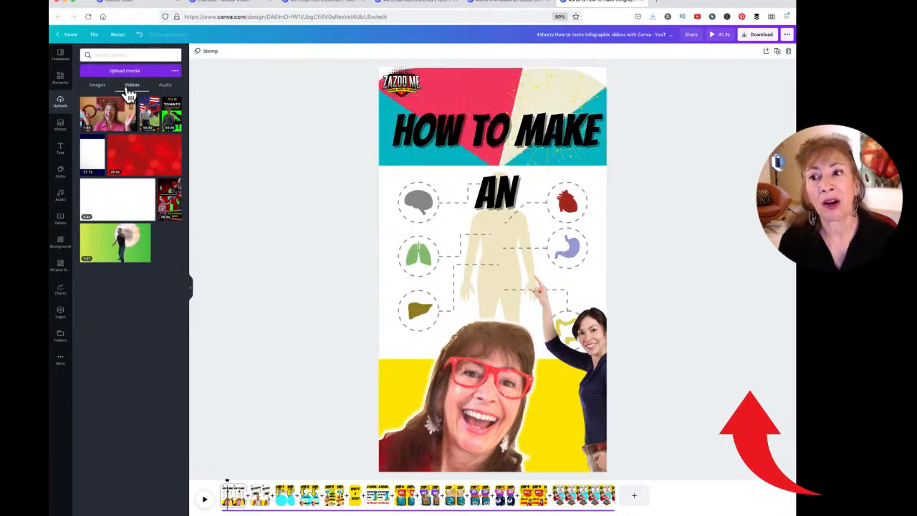
click(167, 89)
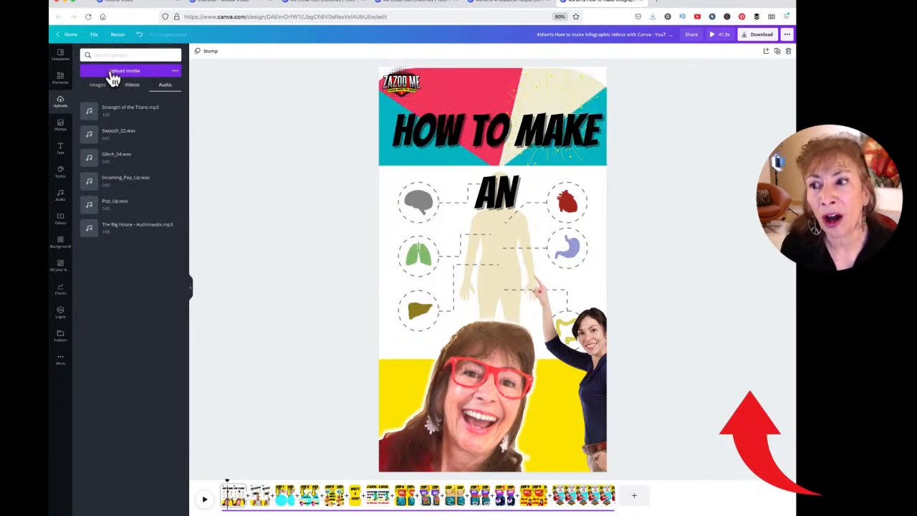
click(96, 87)
click(133, 93)
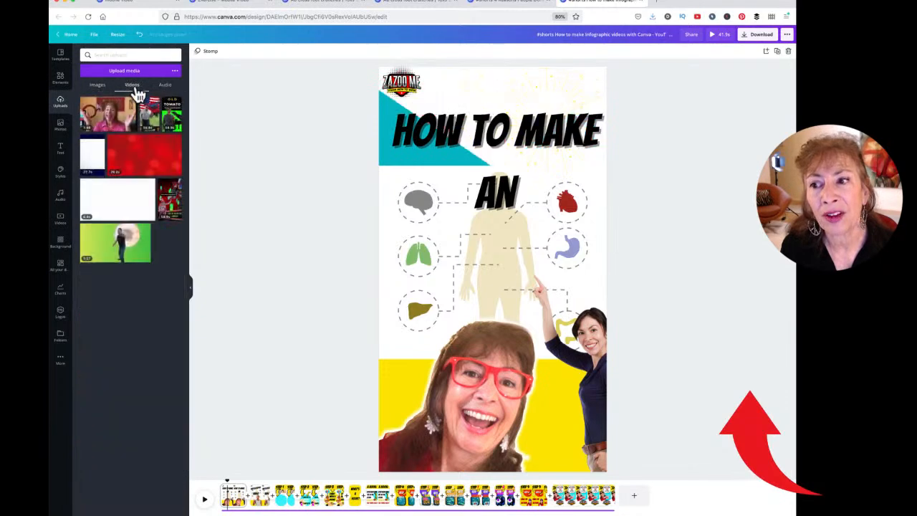
click(165, 92)
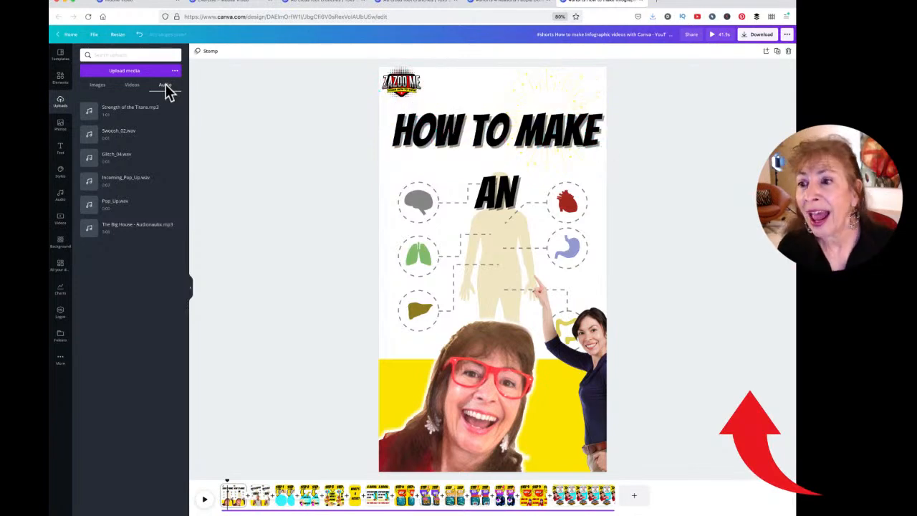
click(91, 162)
click(91, 183)
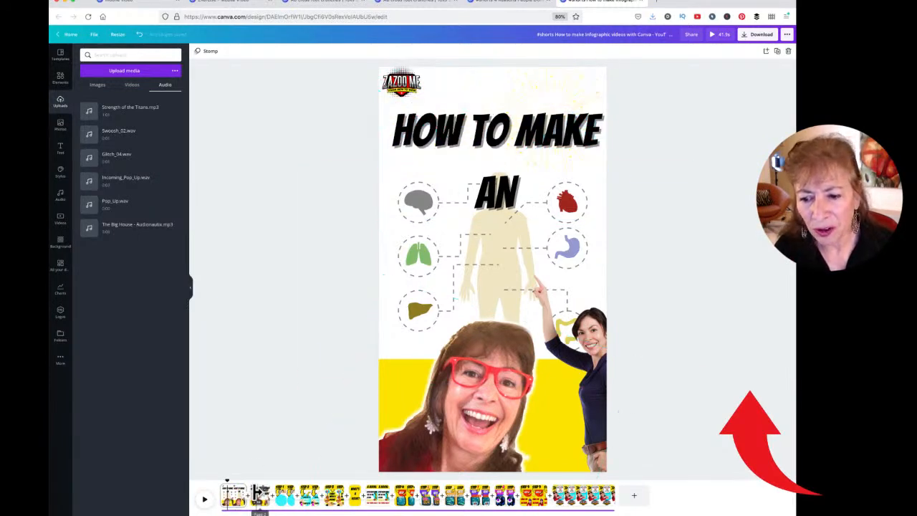
View the "Infographic Video" page and the "Step 1" page, dismissing the Pinterest board chooser
click(259, 499)
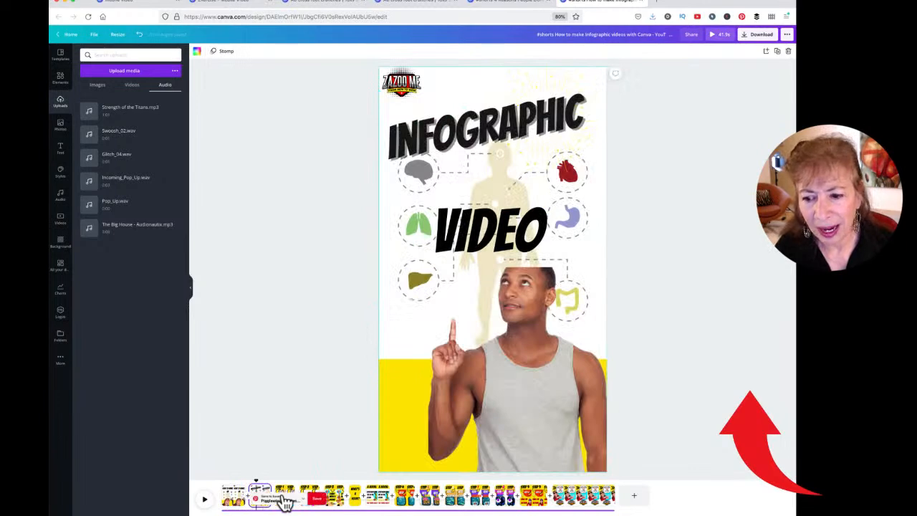
click(282, 497)
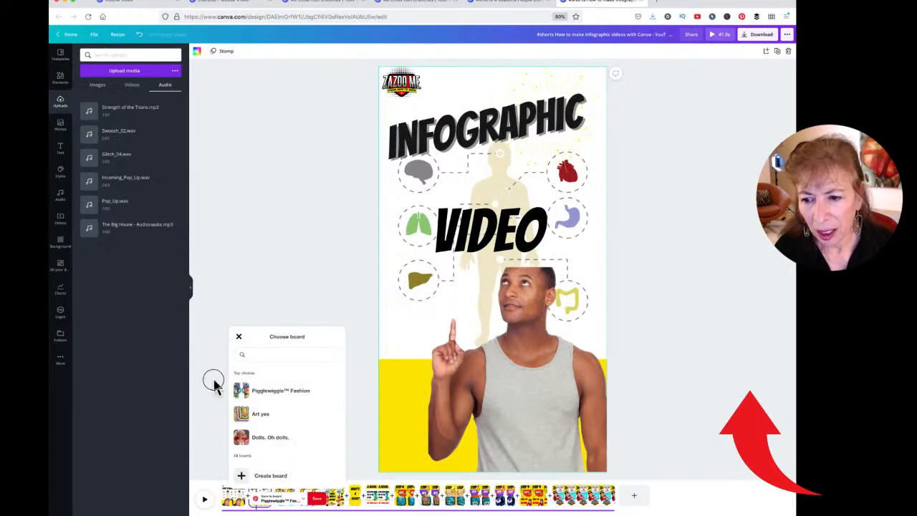
click(213, 376)
click(285, 496)
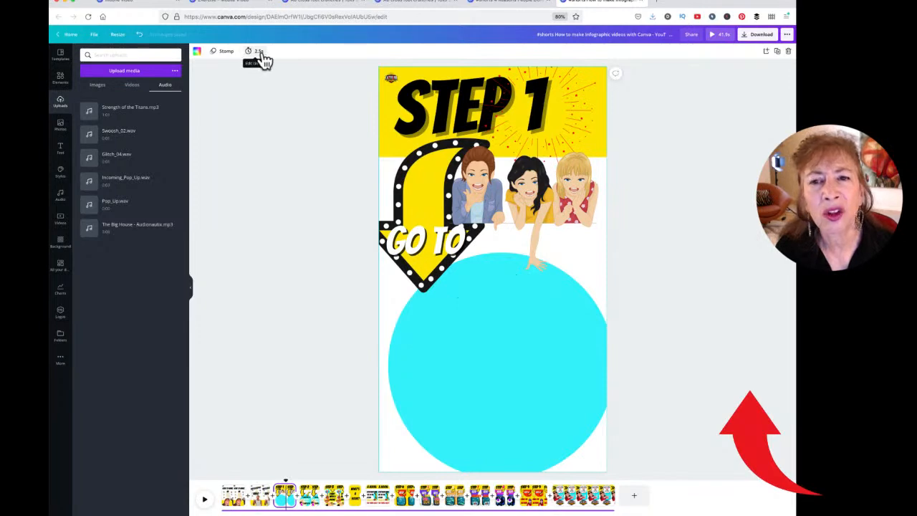
On the "Infographic Video" page, narrow the yellow block so its left side sits slightly inside the page edge
click(259, 496)
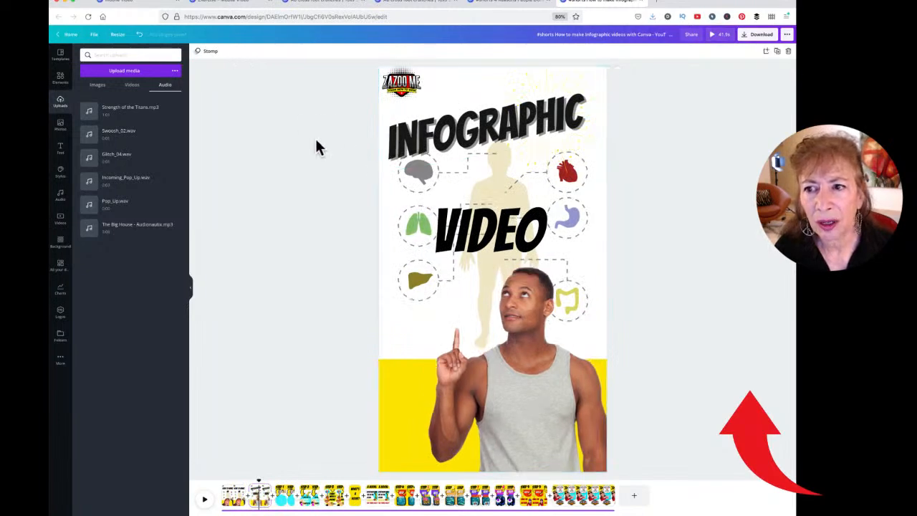
click(259, 493)
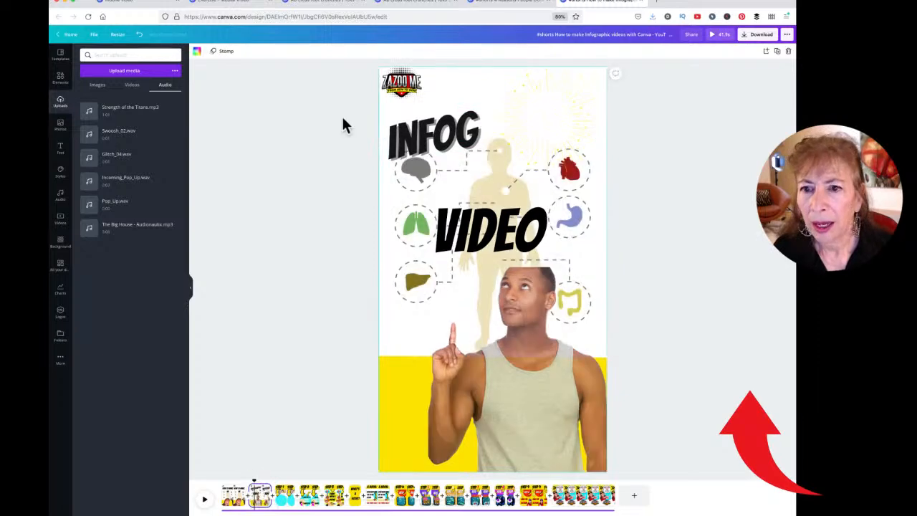
click(358, 146)
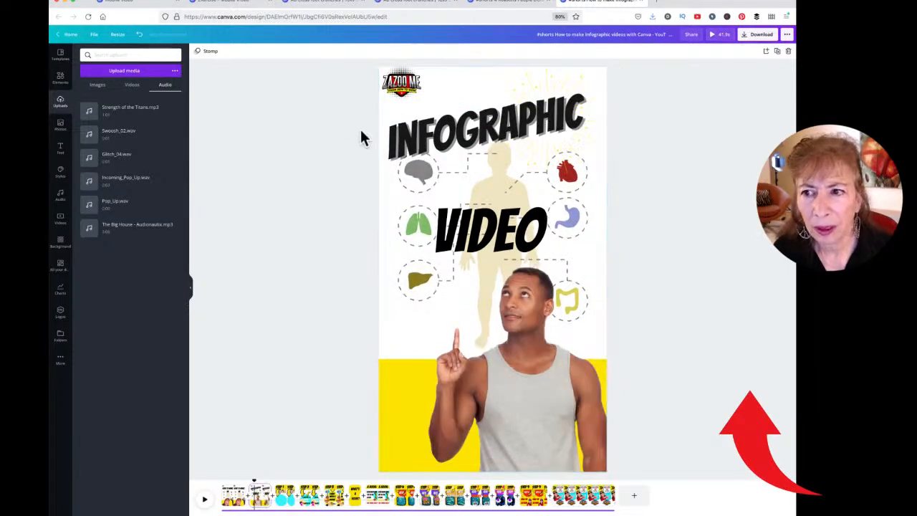
click(385, 102)
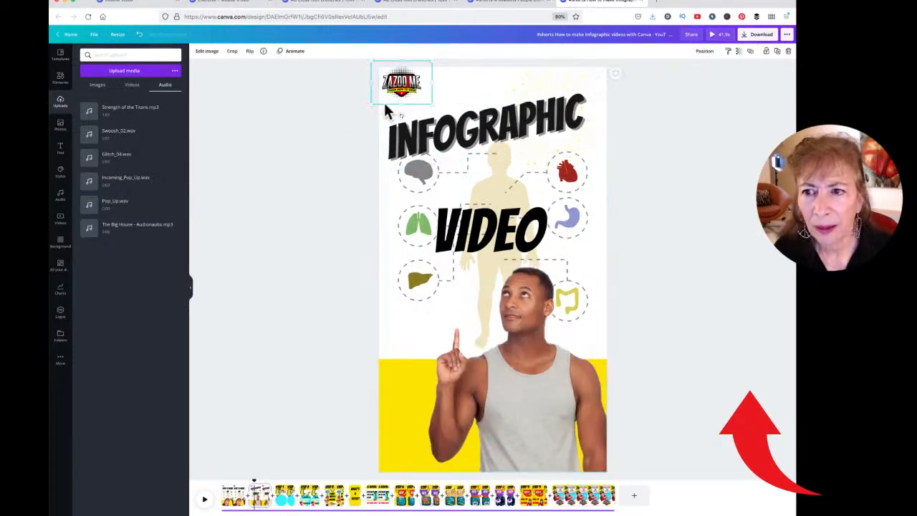
click(393, 398)
drag(378, 435, 398, 435)
click(387, 439)
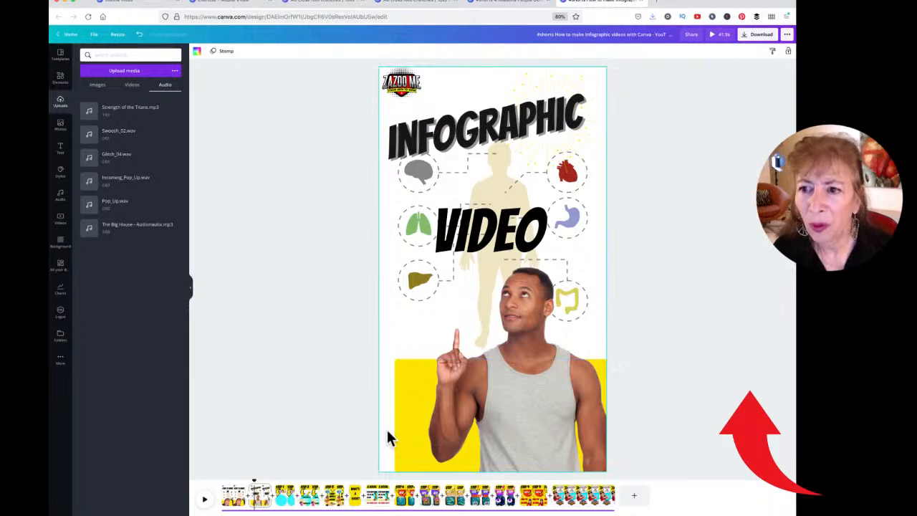
click(318, 364)
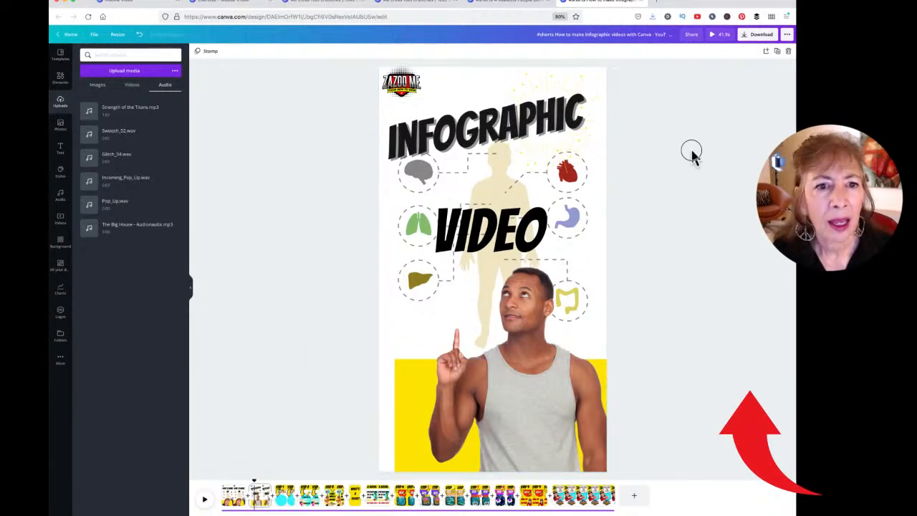
Examine the animation options of the red-glasses photo on the first page and of the "Step 1" page
click(236, 496)
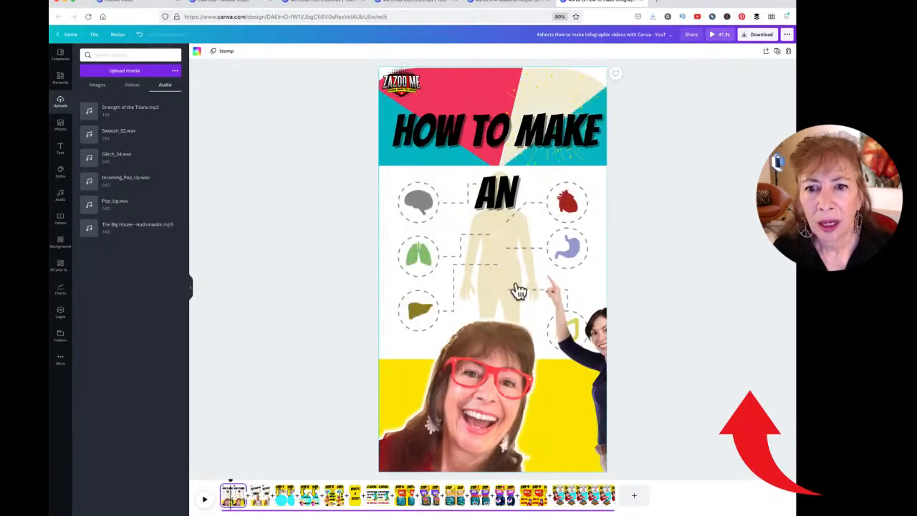
click(701, 191)
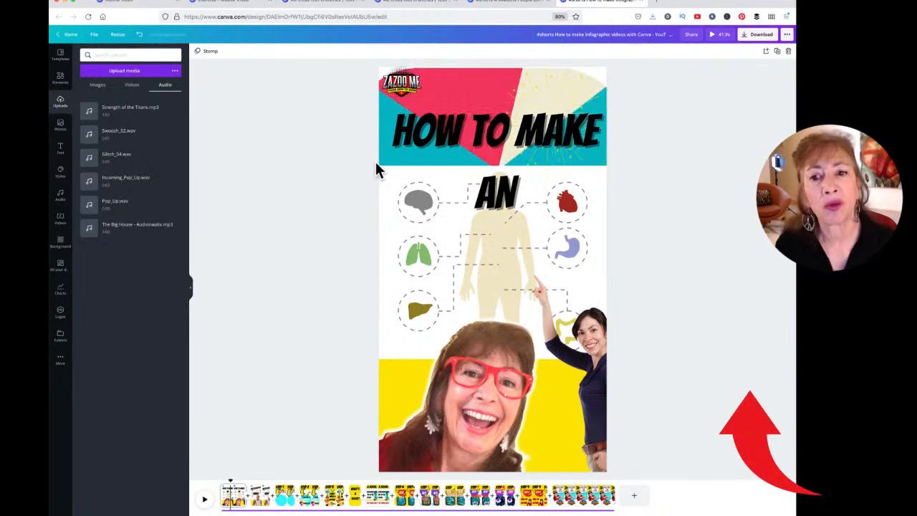
click(501, 139)
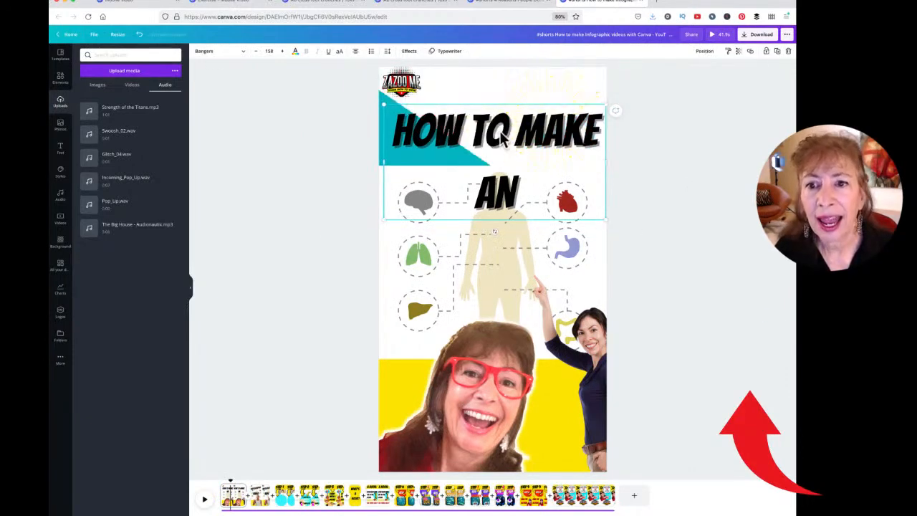
click(423, 298)
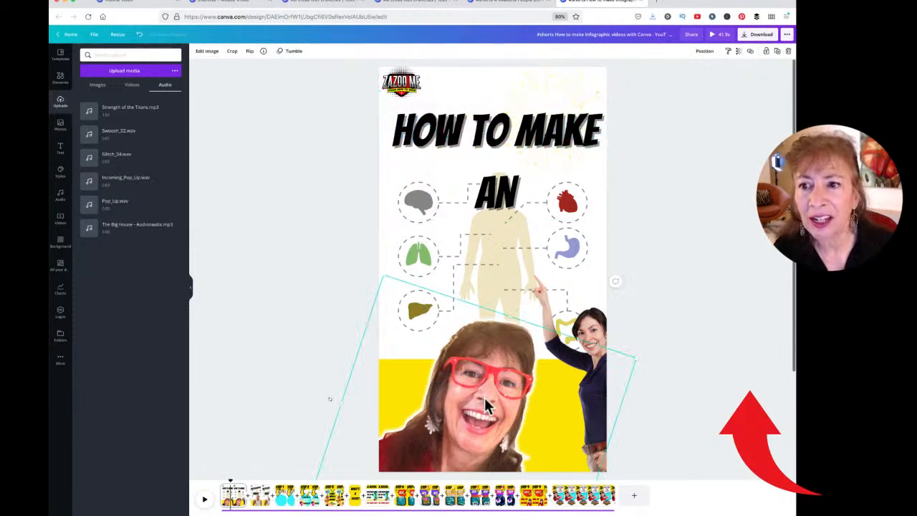
click(293, 52)
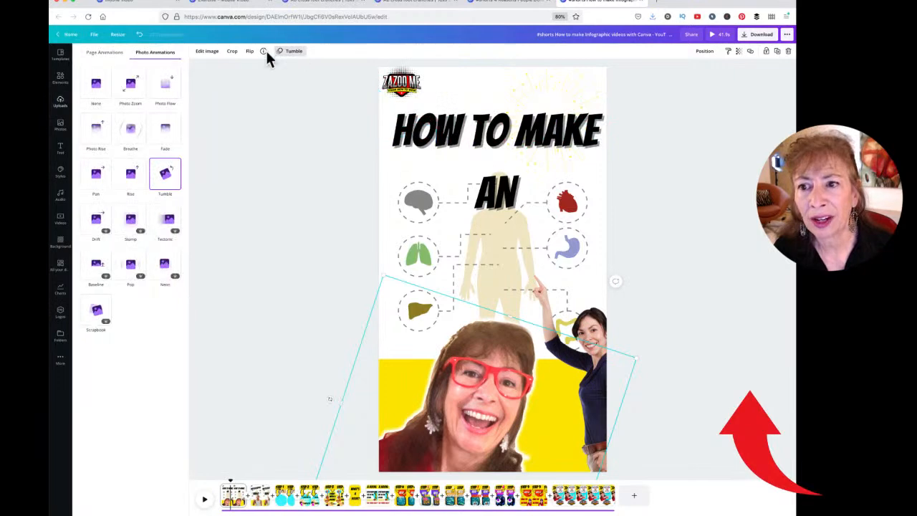
mouse_move(263, 56)
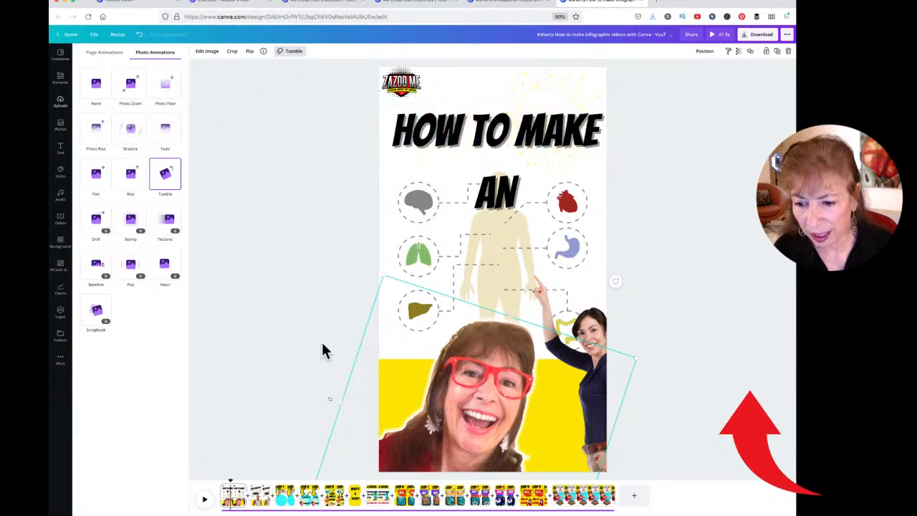
click(286, 497)
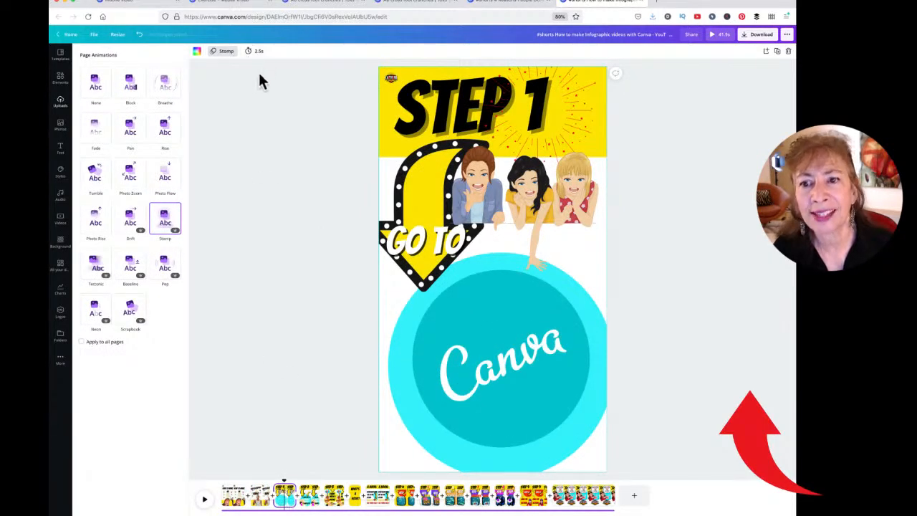
View the "Step 2", "Step 3" and "What's a Hook?" pages, preview the whole video, and close the preview
click(309, 497)
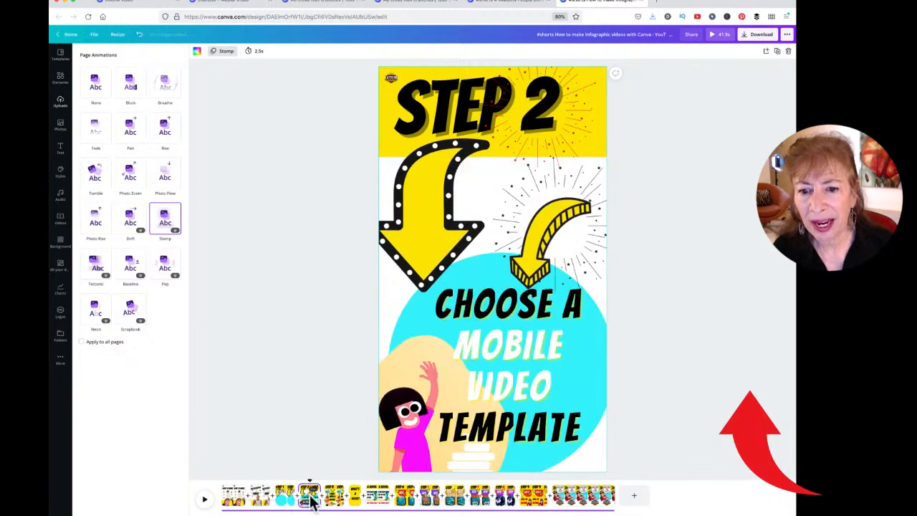
click(334, 496)
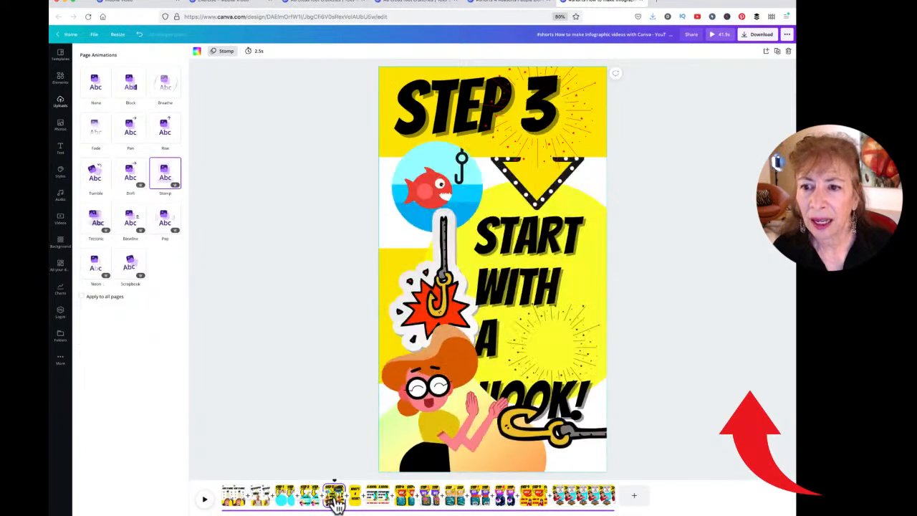
click(356, 497)
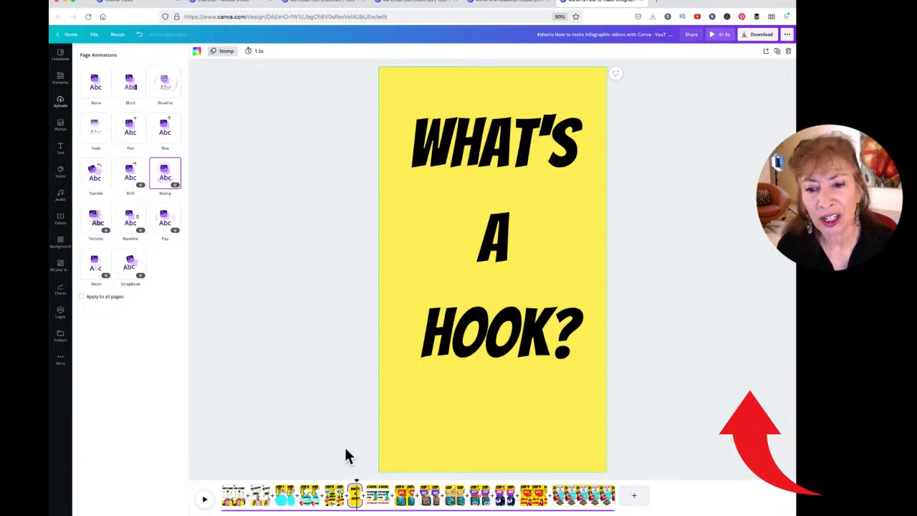
click(712, 35)
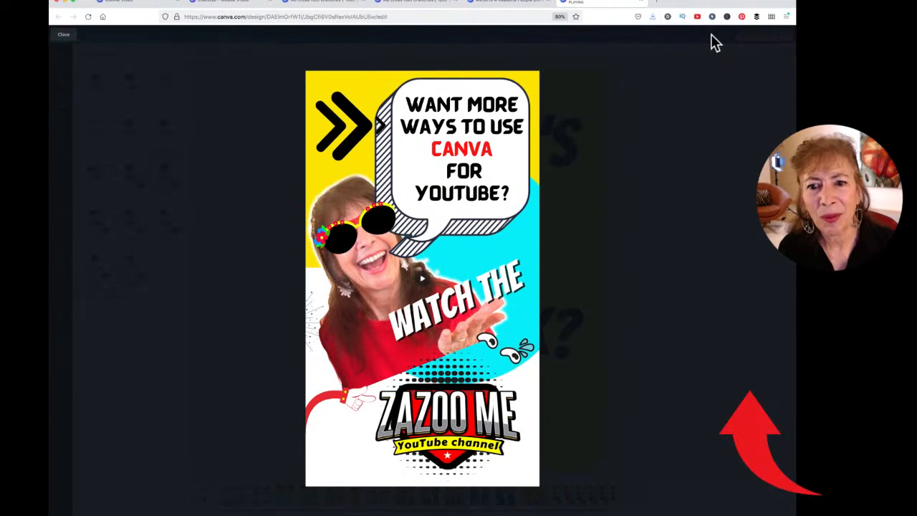
click(64, 34)
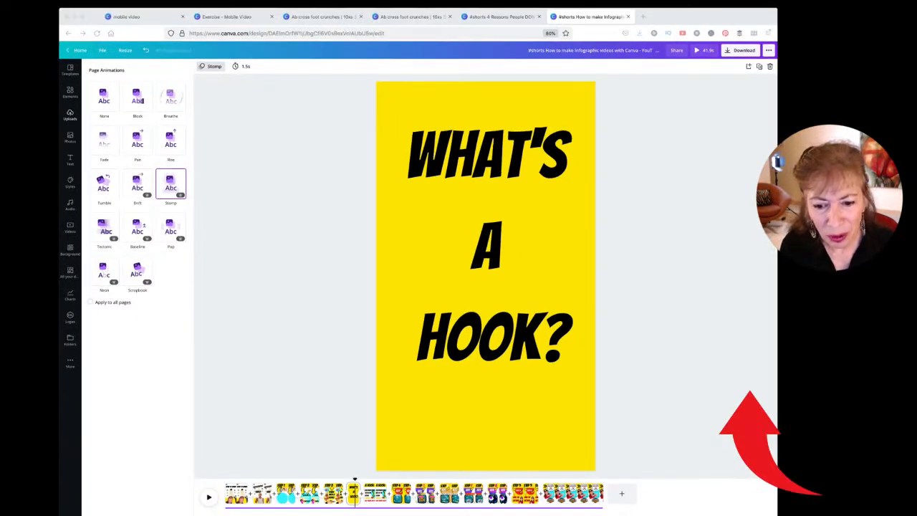
On the "Step 6" page, move the white animated circle graphic off the fish video, up over the "GRAPHICS" text
click(472, 503)
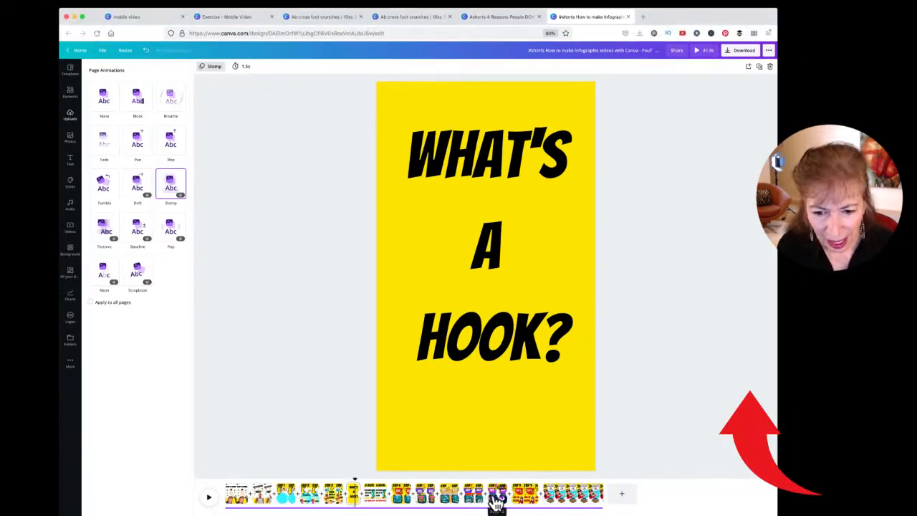
click(496, 501)
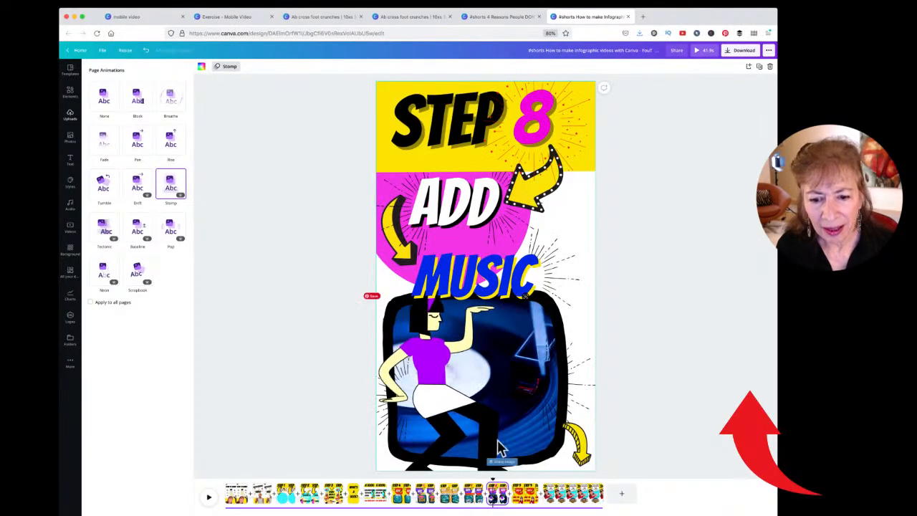
click(448, 502)
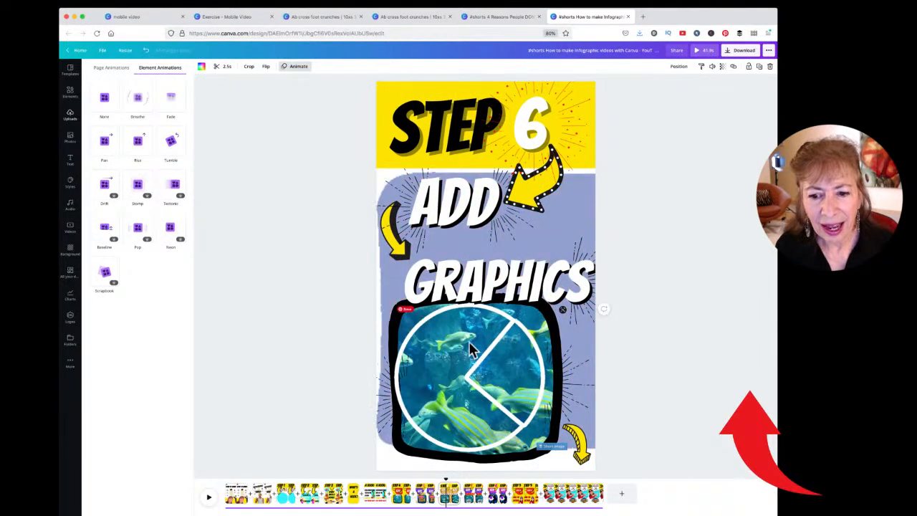
click(517, 344)
right_click(517, 343)
click(416, 337)
drag(444, 332, 499, 227)
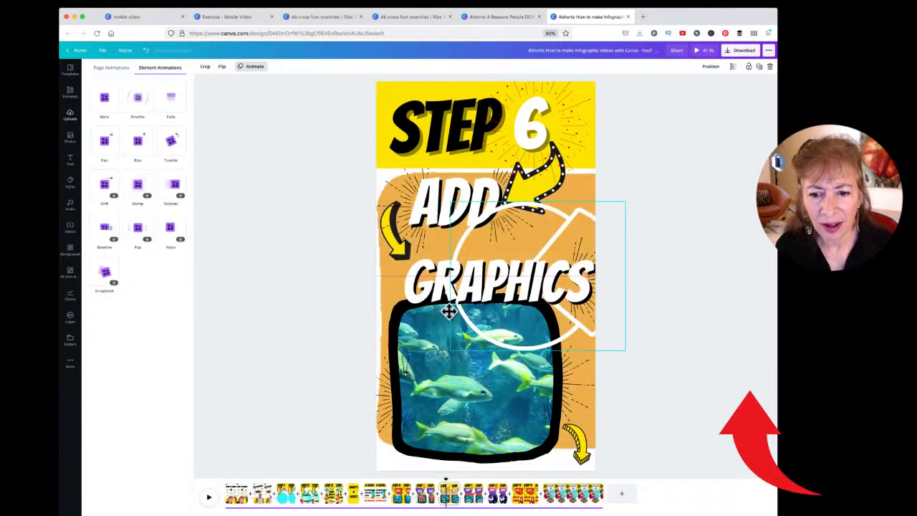
right_click(458, 392)
click(432, 405)
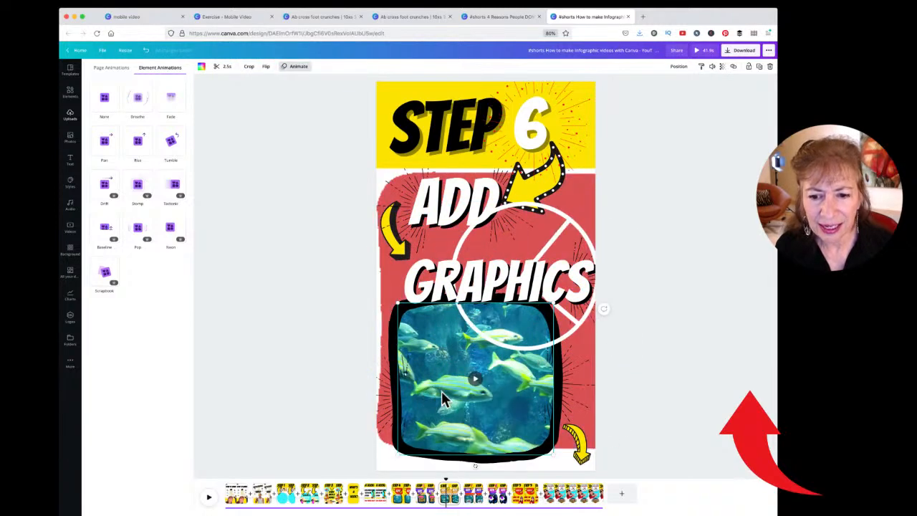
drag(411, 383, 449, 386)
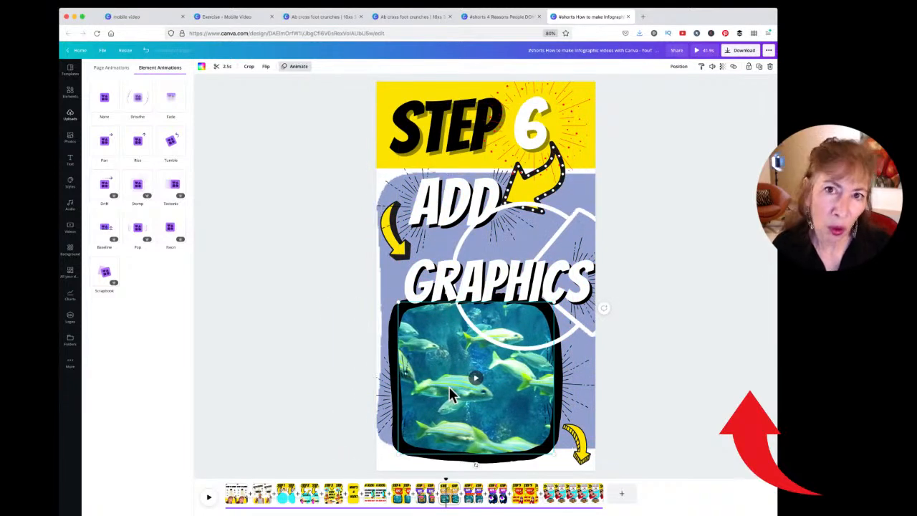
right_click(444, 386)
click(575, 379)
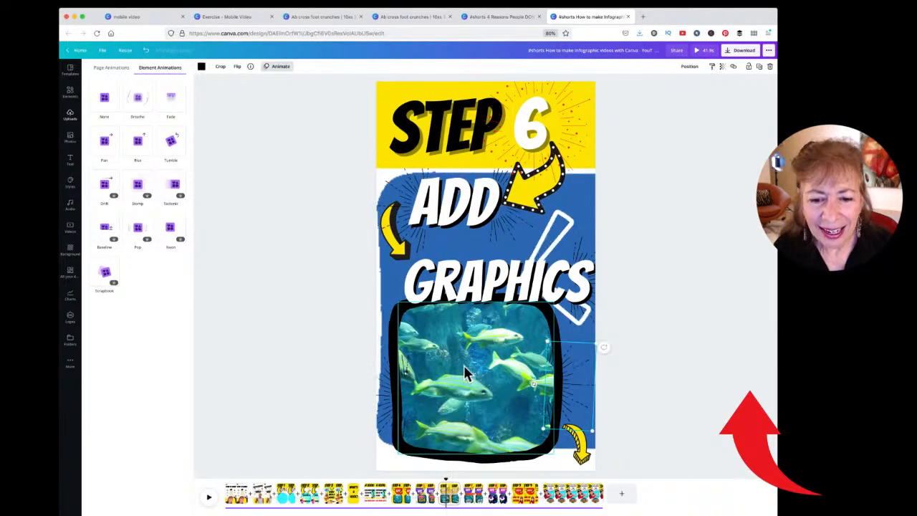
click(460, 375)
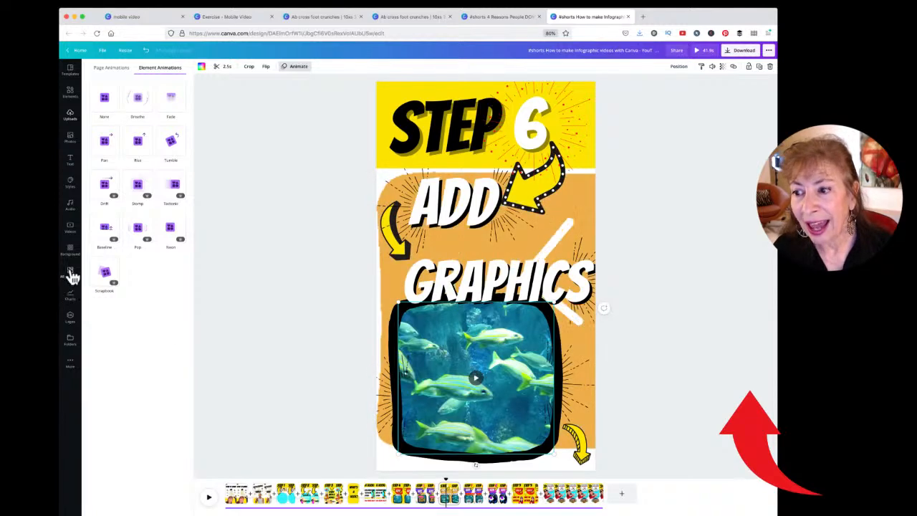
Search the stock videos for "fish" and add the yellow-striped fish clip across the lower edge of the "STEP 6" heading
click(70, 230)
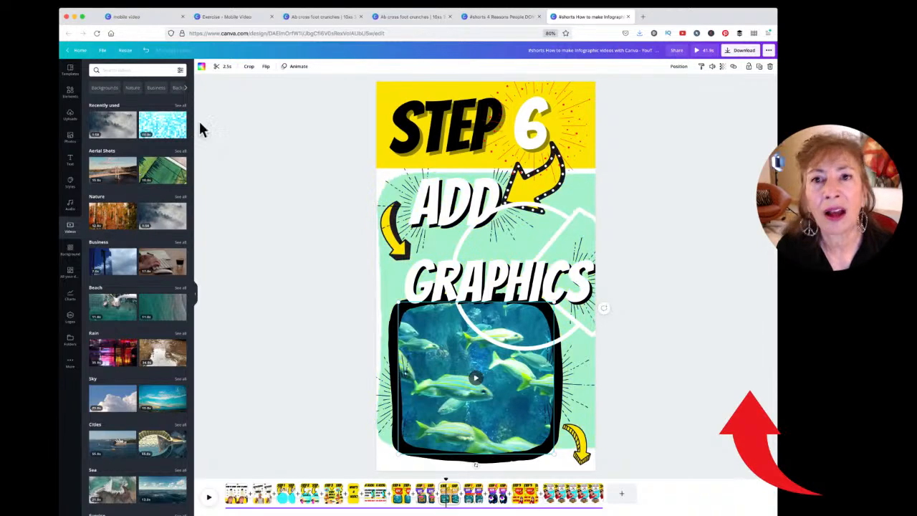
click(127, 69)
text(fish)
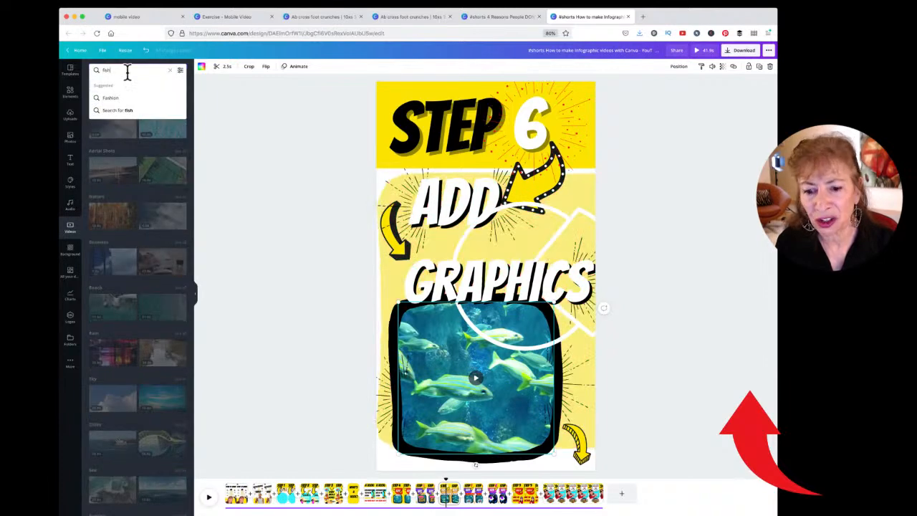
key(Return)
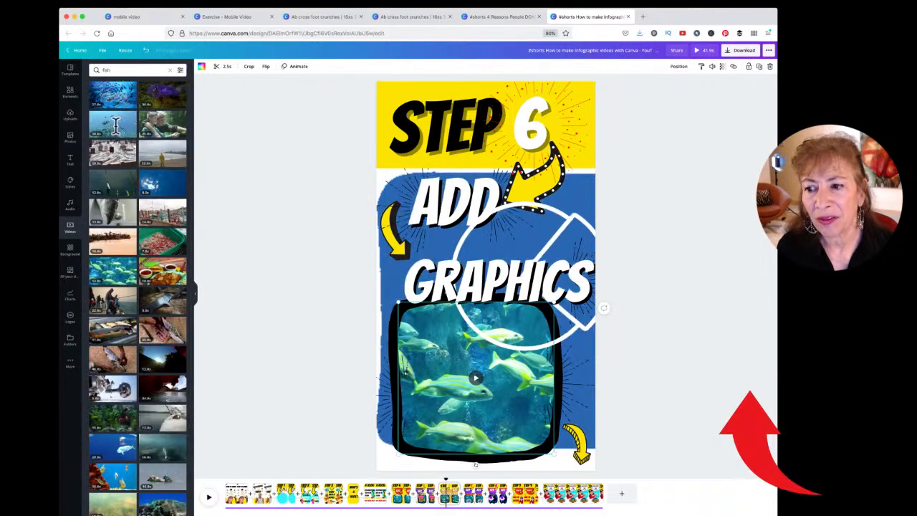
click(111, 278)
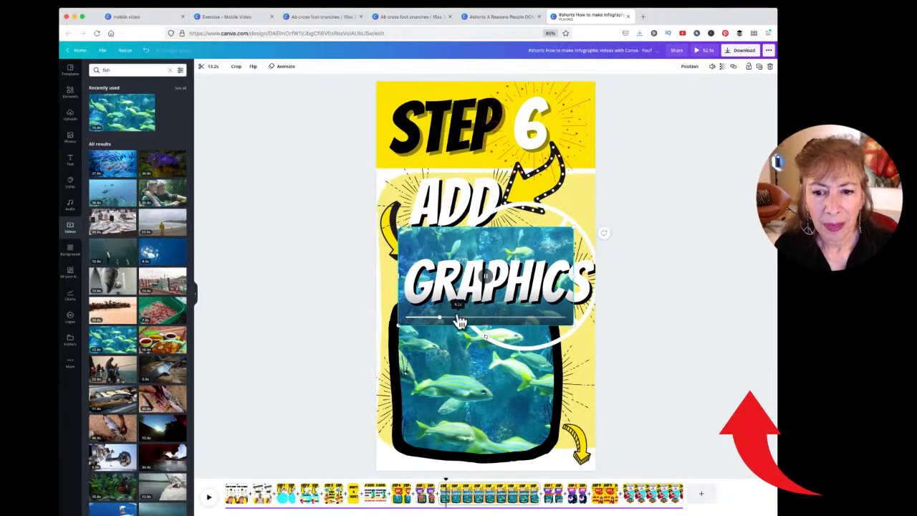
drag(487, 239, 475, 150)
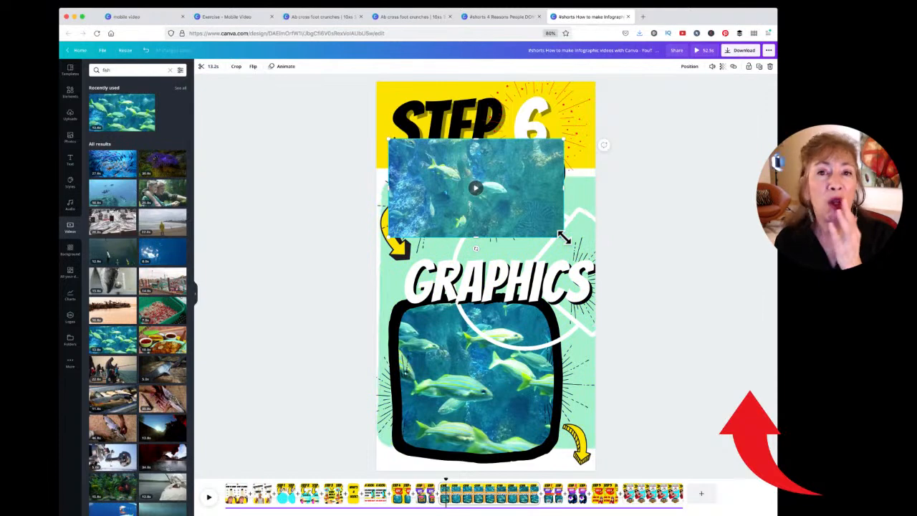
Check the volume and playback of the newly added fish clip and scale the clip down
click(713, 68)
drag(695, 92, 630, 86)
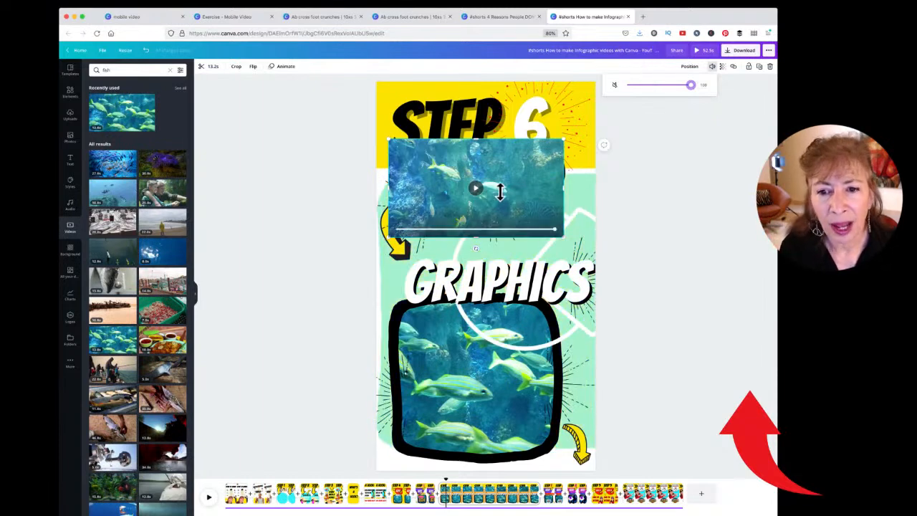
drag(492, 230, 469, 237)
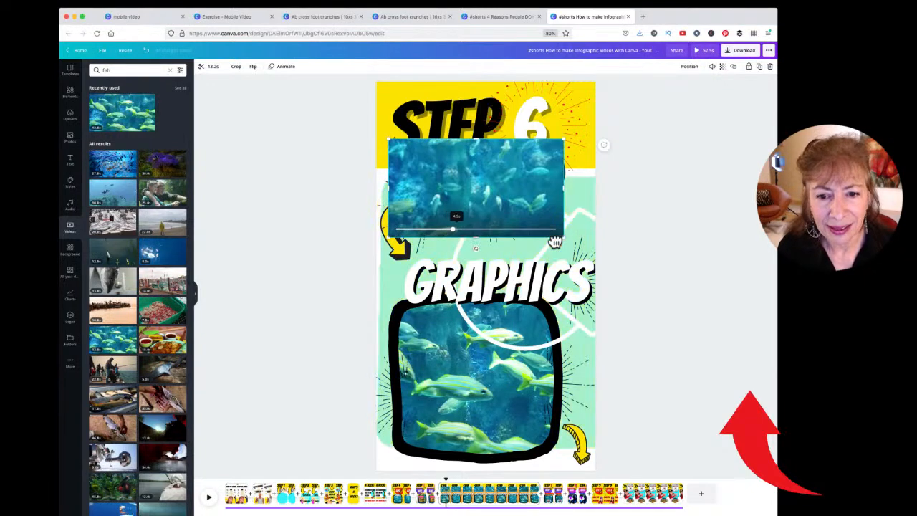
drag(564, 236, 517, 237)
Try nudging the framed fish video and delete the loose fish clip from the "Step 6" page
click(475, 374)
mouse_move(475, 375)
mouse_down()
mouse_move(475, 334)
mouse_move(454, 375)
mouse_move(478, 372)
mouse_up()
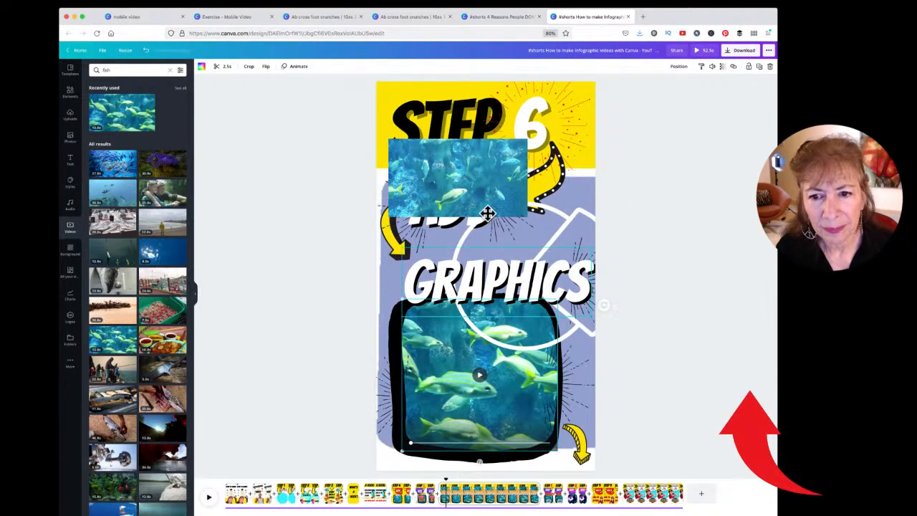
click(770, 66)
Examine the trim range of the fish video inside the black-outlined frame, leaving it unaltered
click(461, 396)
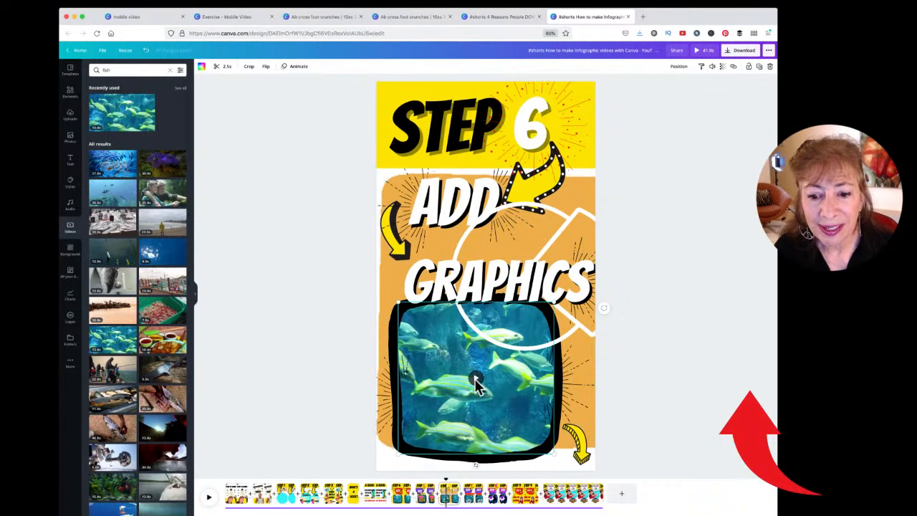
click(222, 66)
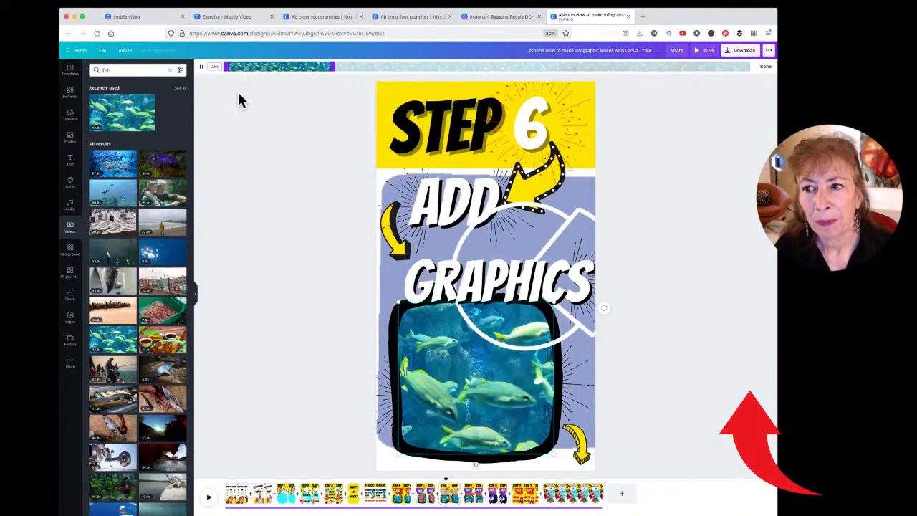
click(763, 69)
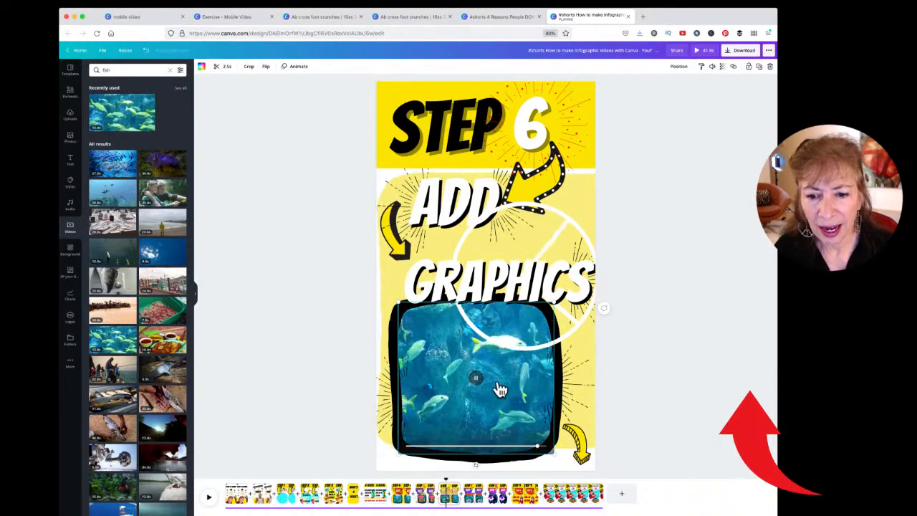
Detach the fish video from its frame and shift the empty frame slightly up and to the left
right_click(442, 380)
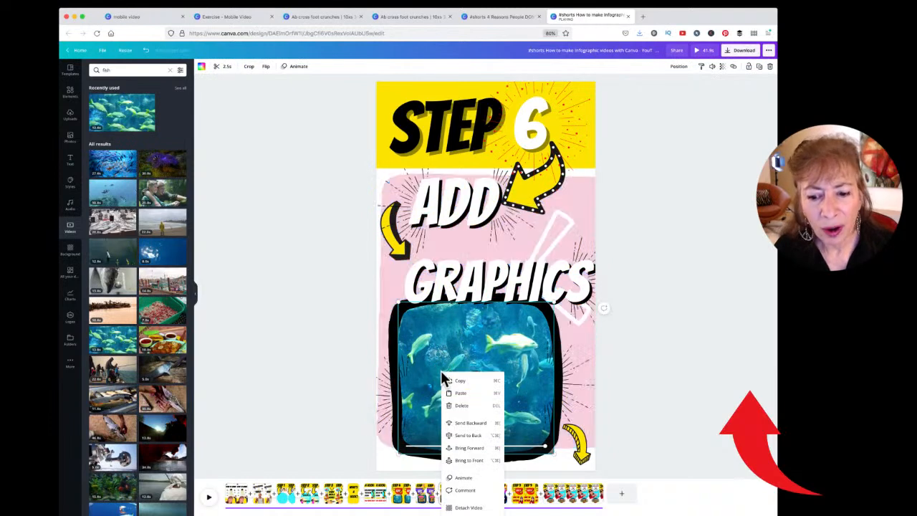
click(472, 508)
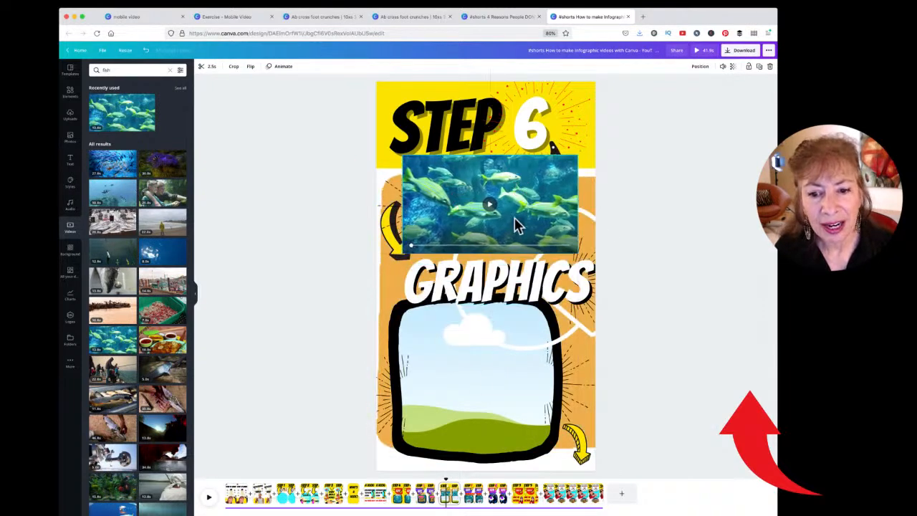
mouse_move(492, 409)
mouse_down()
mouse_move(496, 425)
mouse_move(463, 353)
mouse_move(502, 400)
mouse_move(485, 399)
mouse_up()
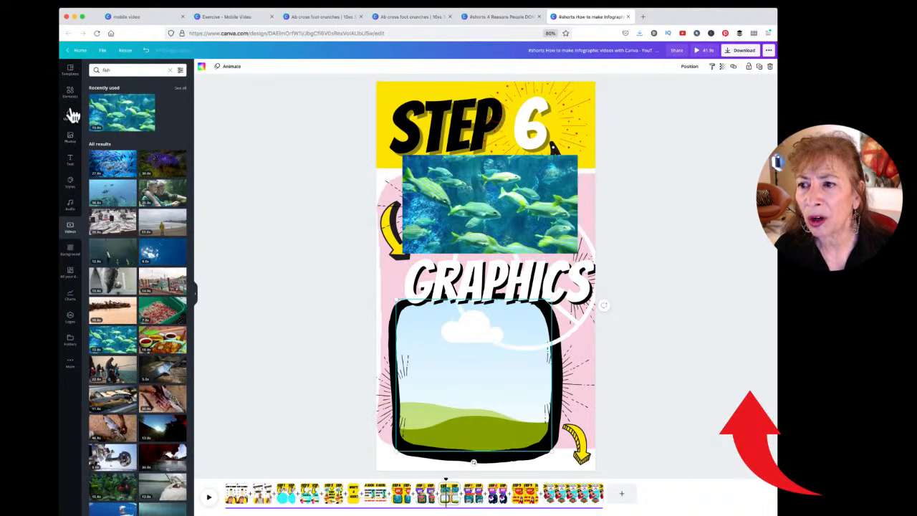
Browse all frame elements, add a rounded-square frame over the detached fish video, and delete that frame
click(69, 95)
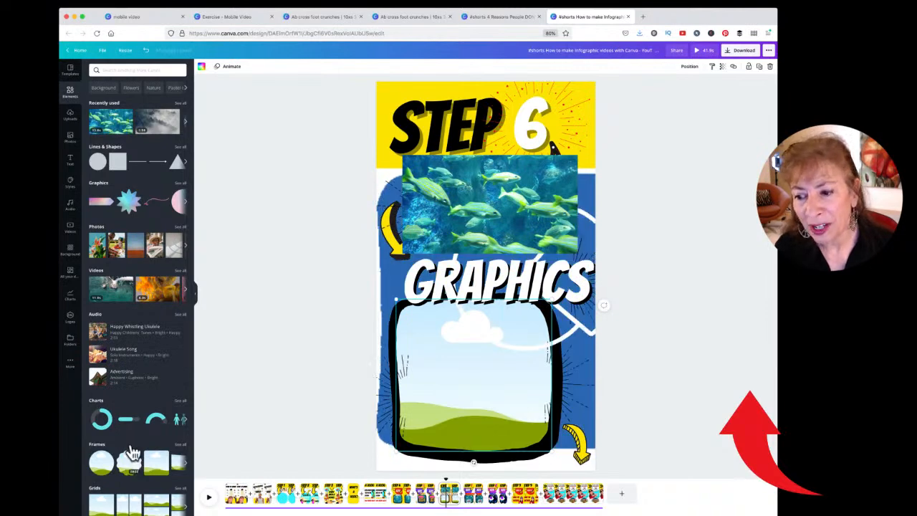
click(179, 446)
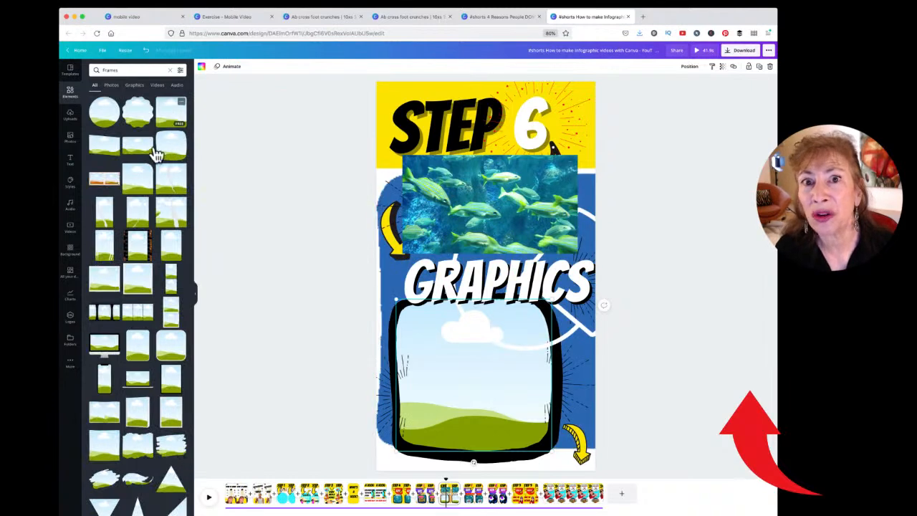
drag(177, 161, 506, 241)
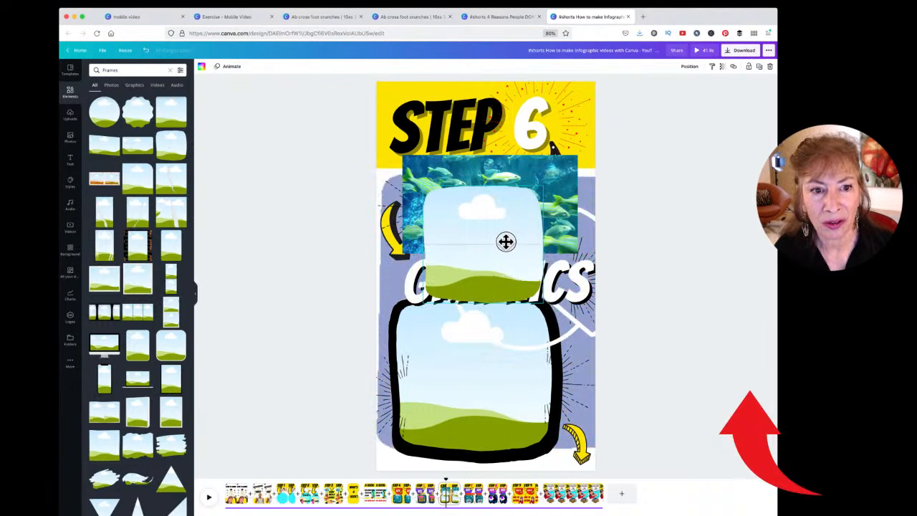
click(770, 66)
Place the detached fish video back into the empty black-outlined frame and select it
drag(505, 191, 486, 362)
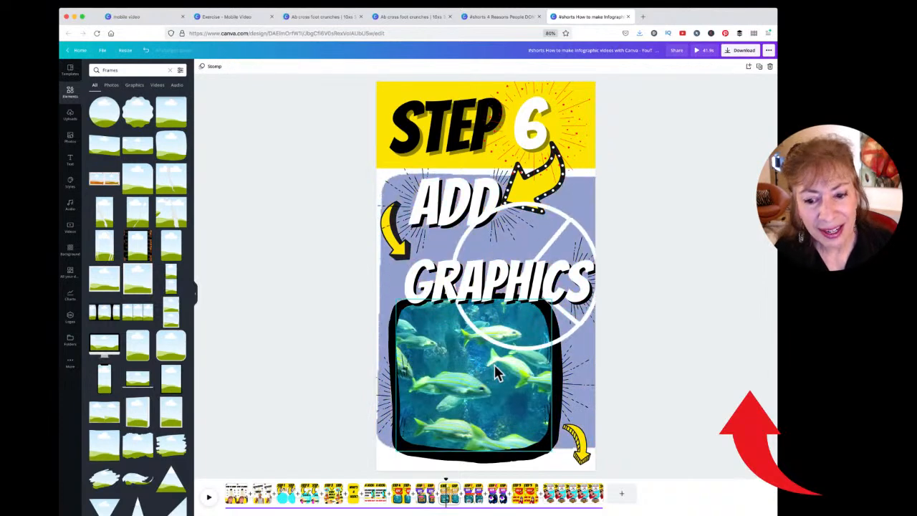
click(479, 378)
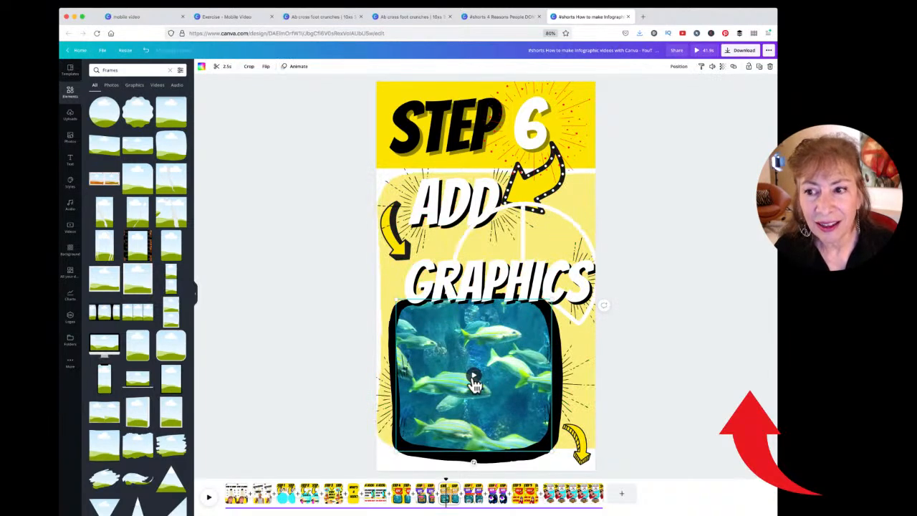
Try longer trim lengths for the framed fish video and shorten the clip back to about 2.5 s
click(227, 67)
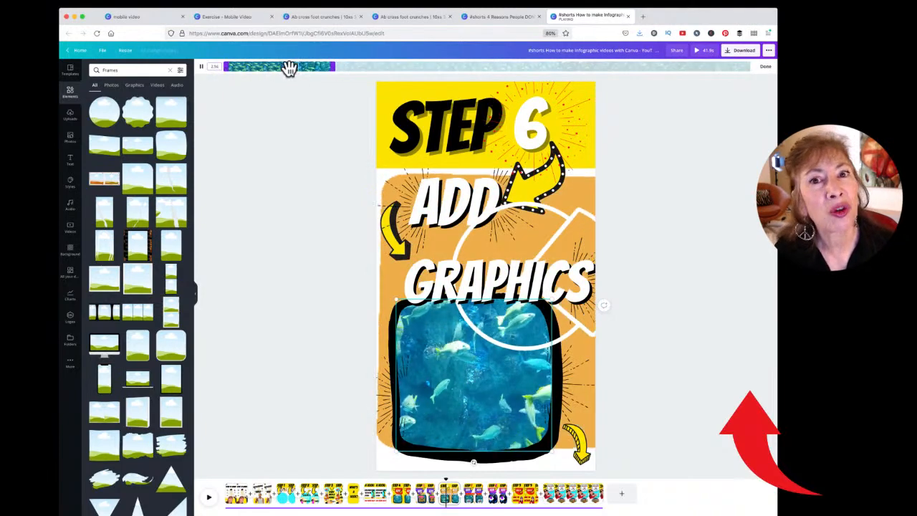
drag(297, 68, 272, 65)
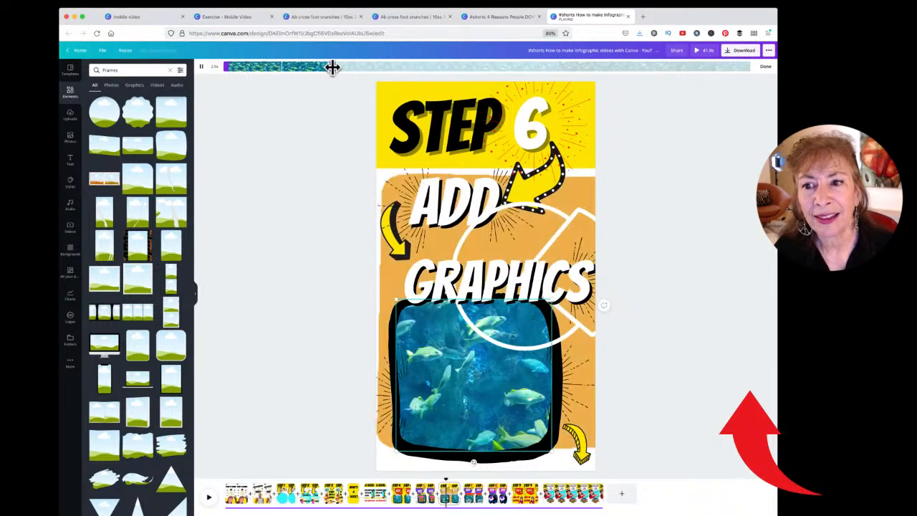
drag(333, 66, 450, 66)
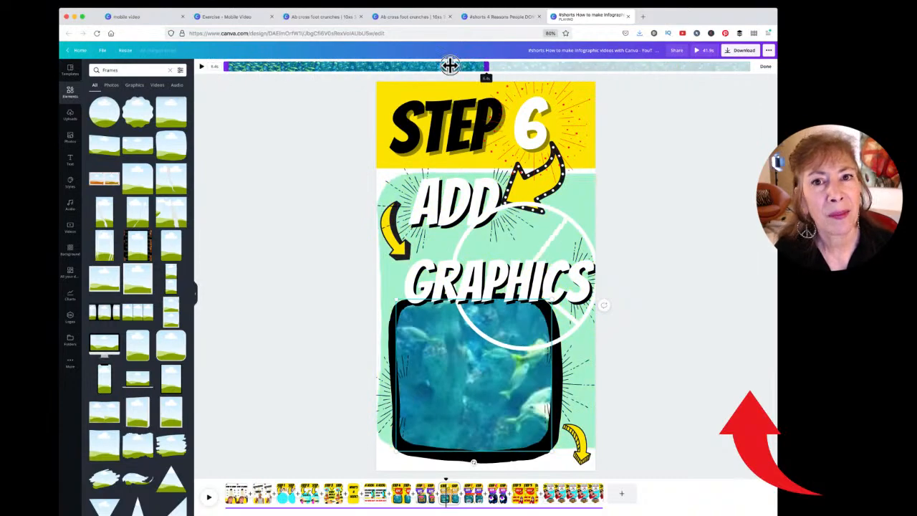
drag(288, 63, 446, 69)
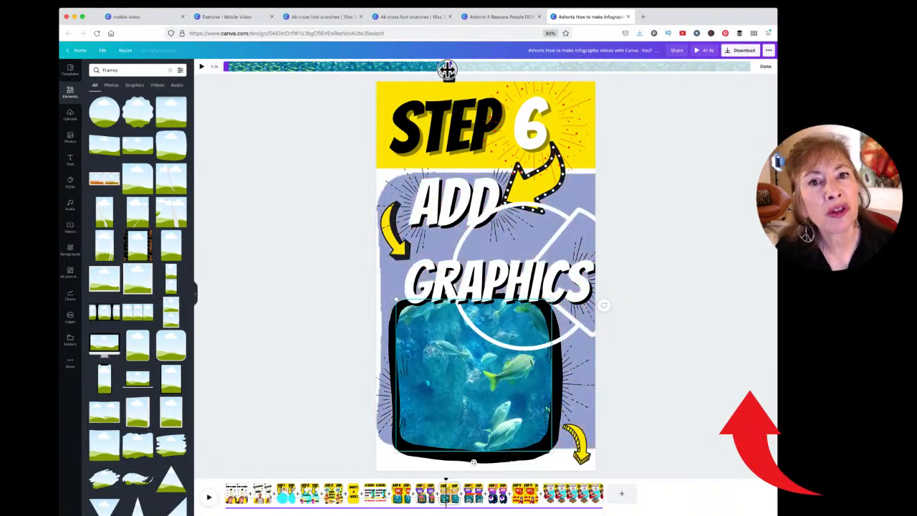
drag(448, 63, 535, 71)
drag(439, 71, 330, 69)
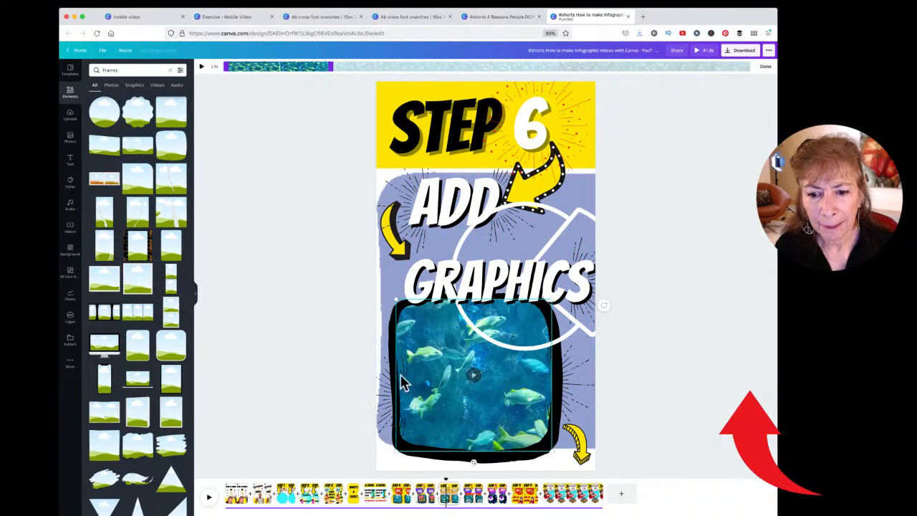